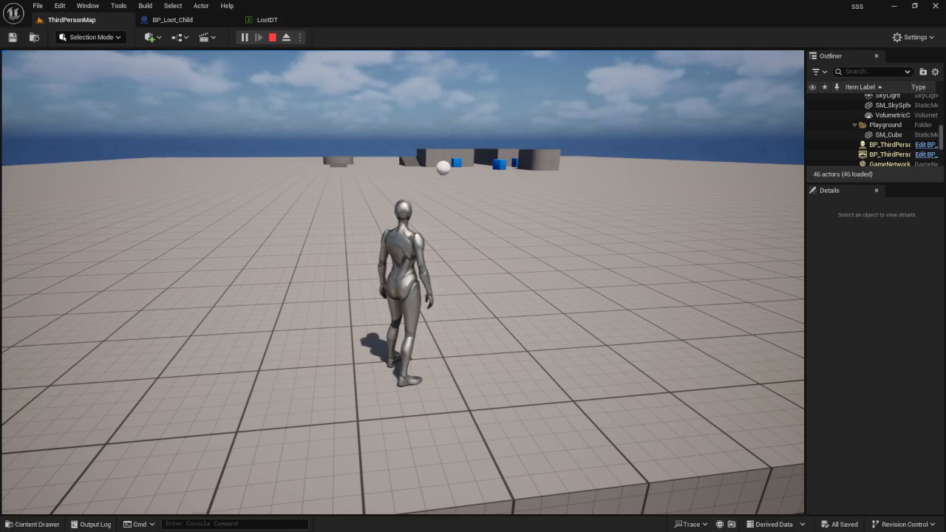
Run the character toward and away from the loot area to check how loot spawns and despawns with distance.
{"action": "key", "text": "w"}
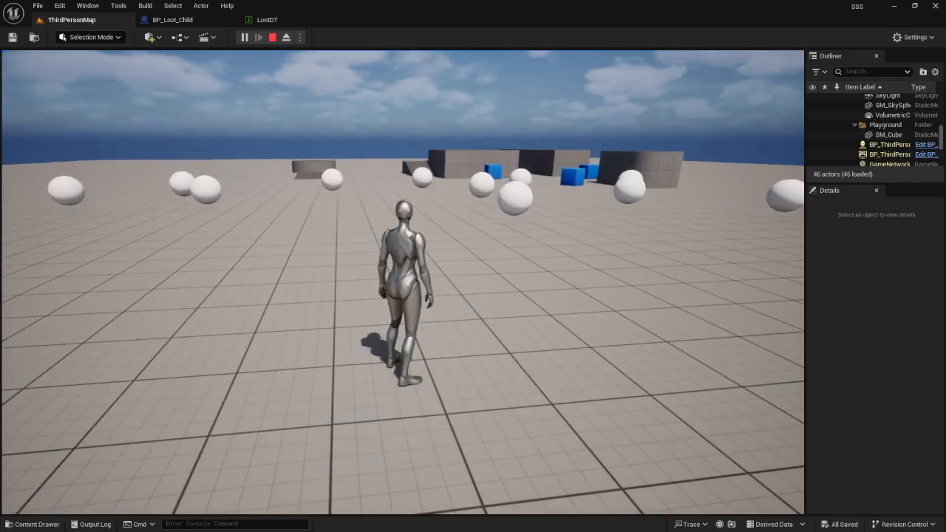
{"action": "key", "text": "s"}
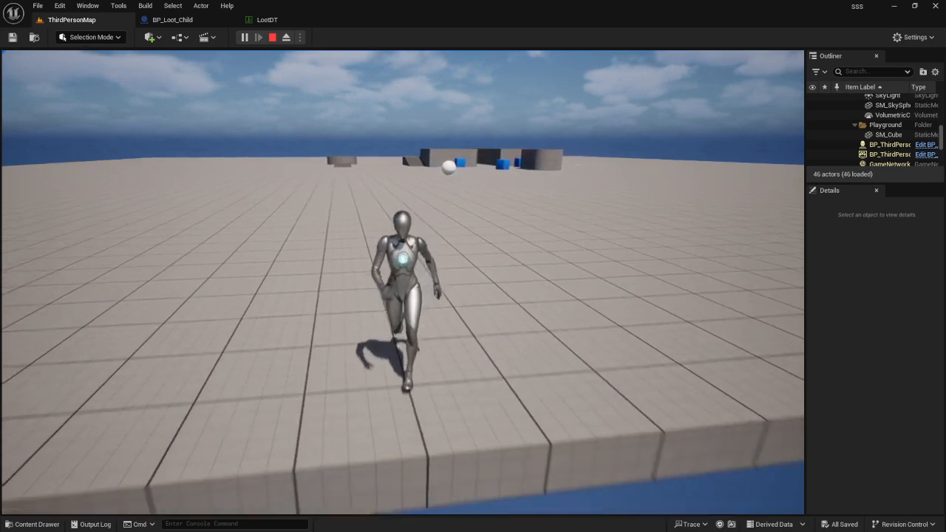
{"action": "key", "text": "w"}
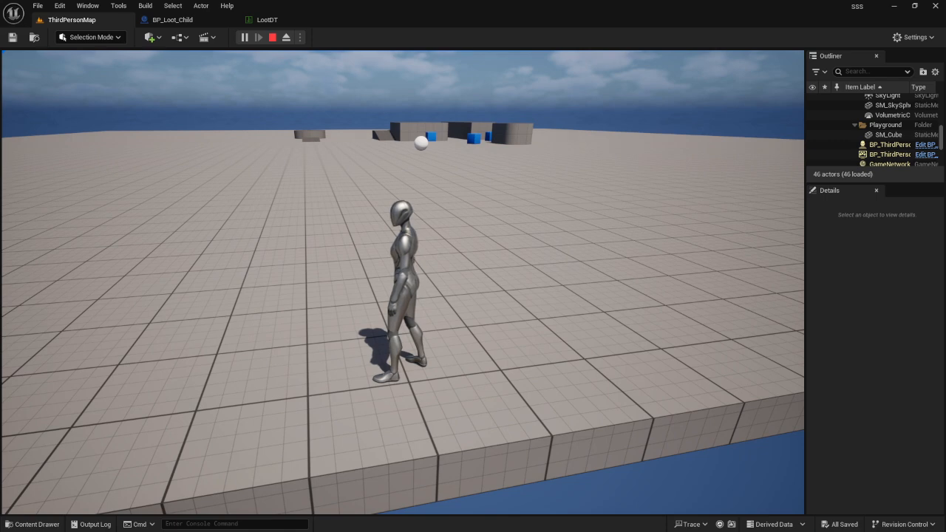
{"action": "key", "text": "w"}
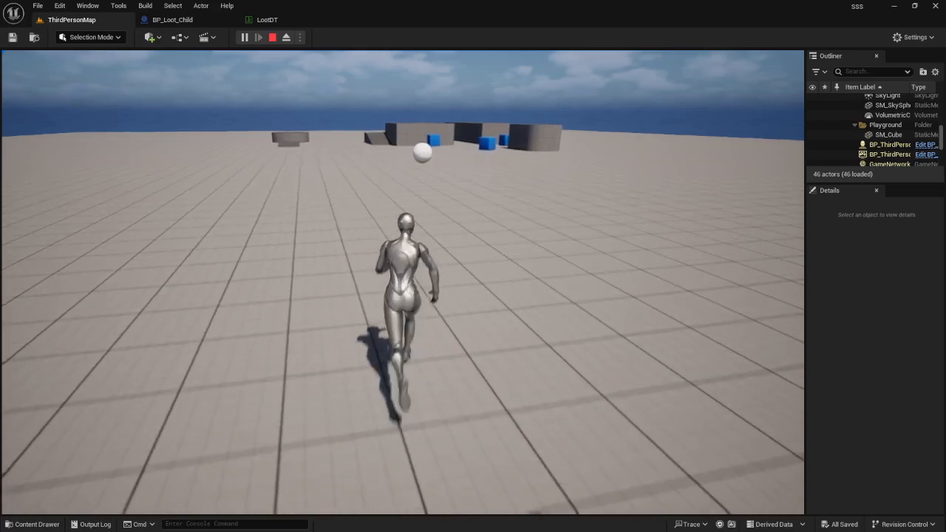
{"action": "key", "text": "d"}
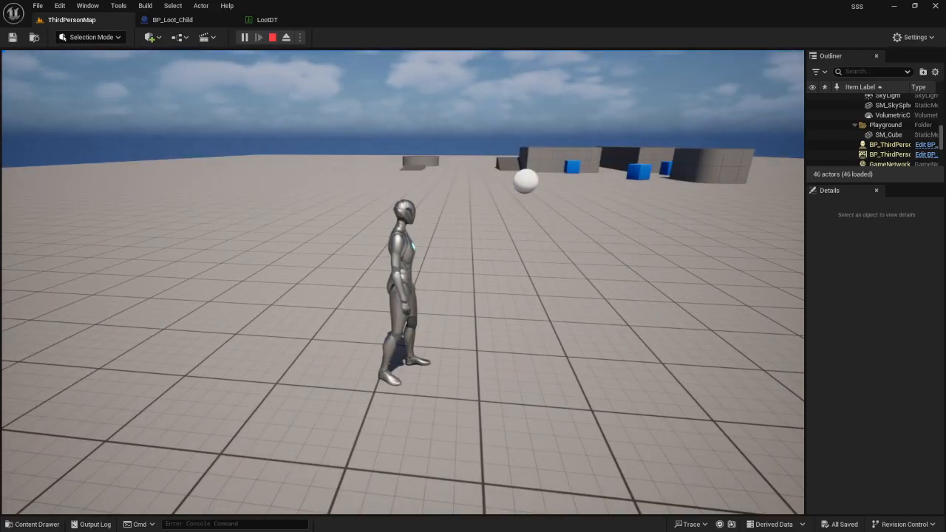
Release the cursor from the running game and open the event graph of the BP_Loot_Child blueprint.
{"action": "key", "text": "super"}
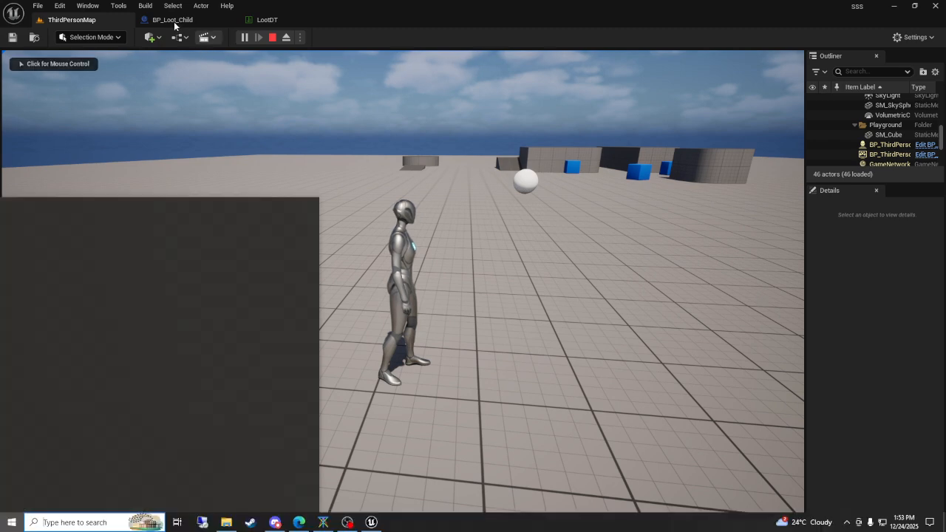
{"action": "left_click", "coordinate": [175, 22]}
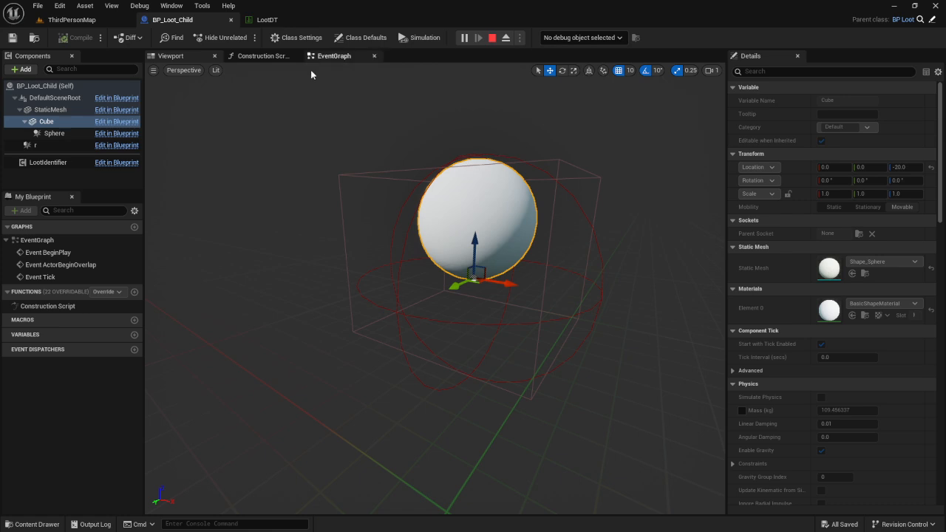
{"action": "left_click", "coordinate": [334, 56]}
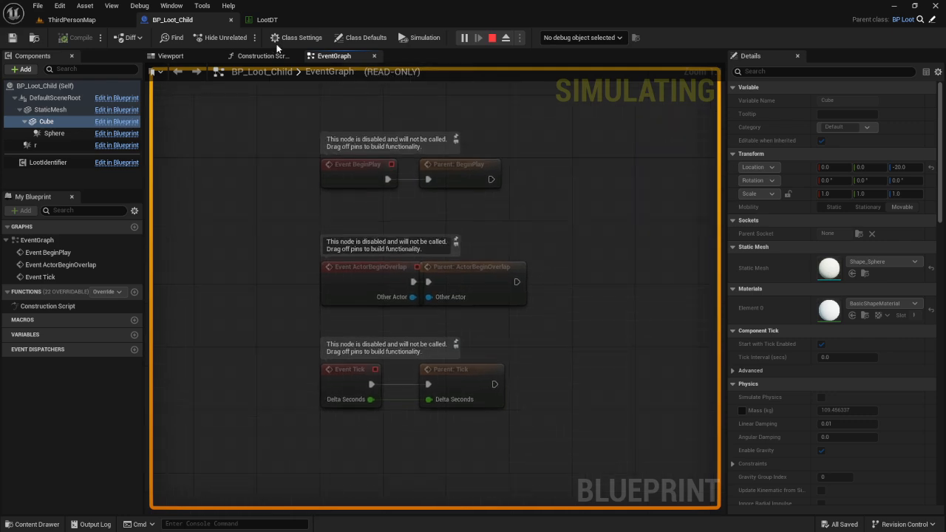
Open BP_Loot from the LootDrop System Content Demo folder and examine its component-overlap logic in the event graph.
{"action": "left_click", "coordinate": [37, 525]}
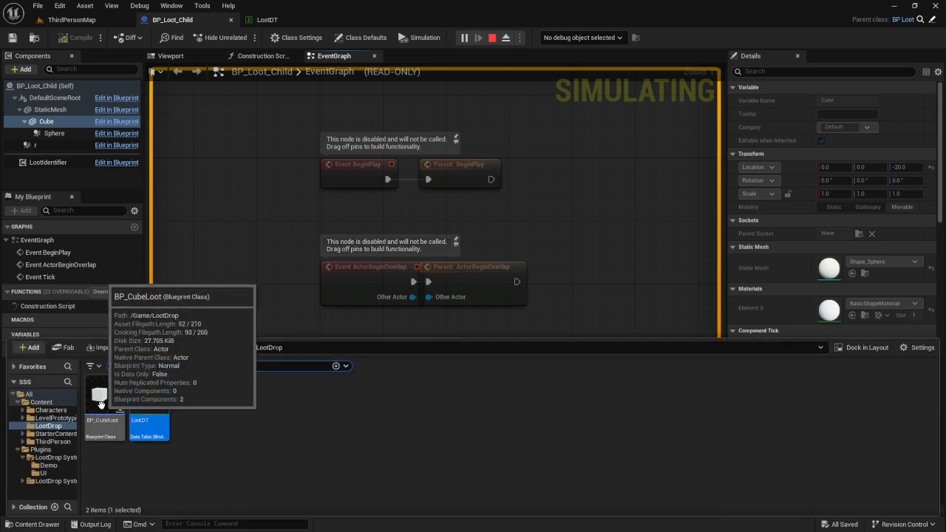
{"action": "left_click", "coordinate": [48, 466]}
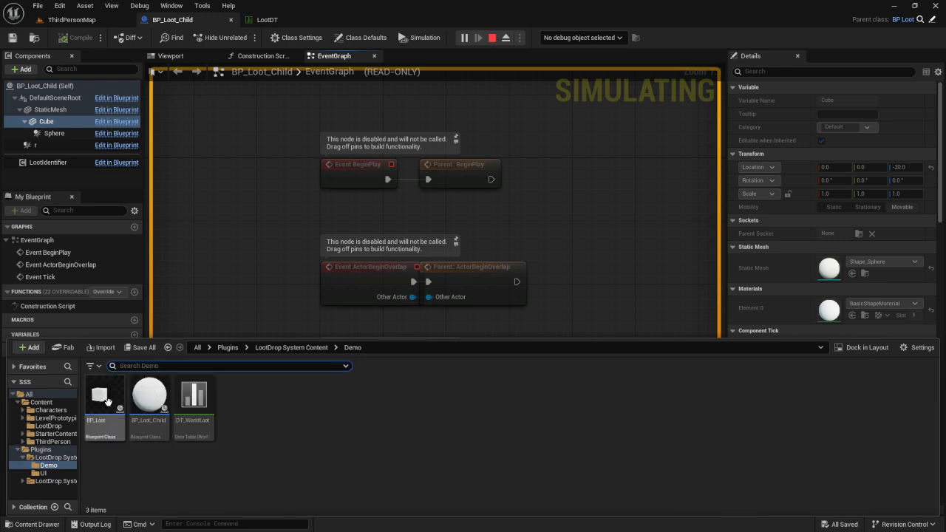
{"action": "left_click", "coordinate": [111, 399]}
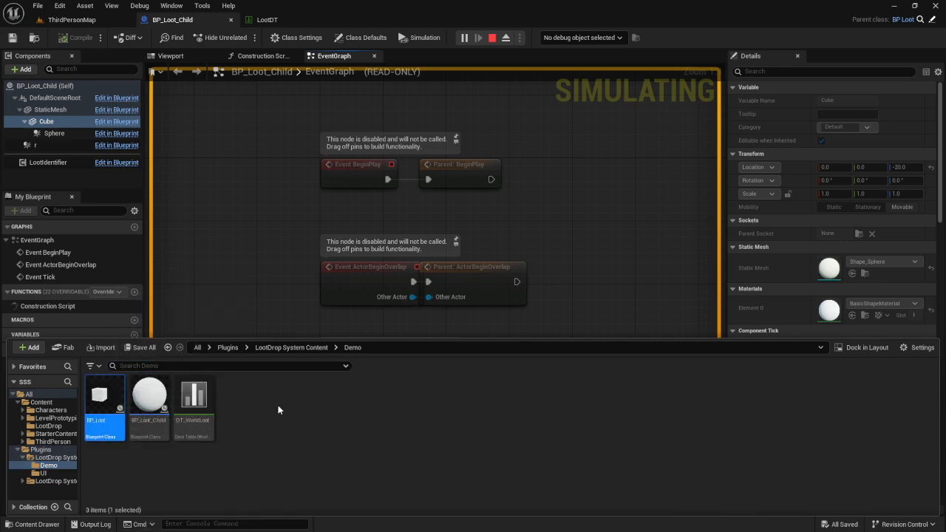
{"action": "right_click_drag", "start_coordinate": [268, 260], "coordinate": [276, 210]}
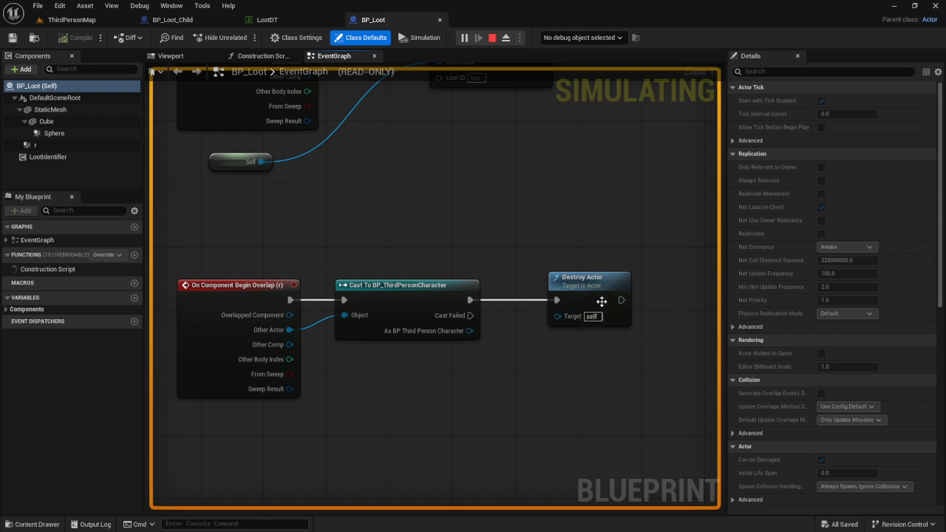
Return to the running ThirdPersonMap and run the character among the sphere loot near the playground blocks.
{"action": "left_click", "coordinate": [72, 19]}
{"action": "left_click", "coordinate": [279, 265]}
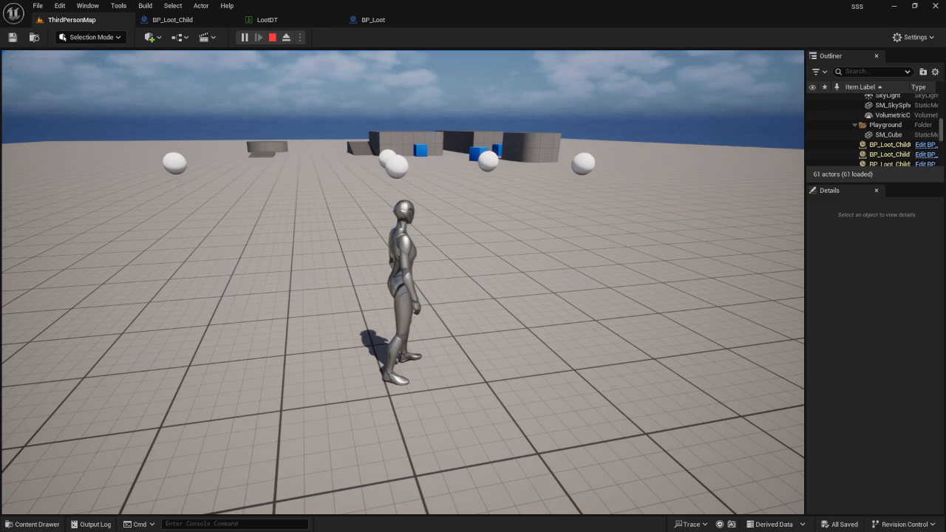
{"action": "key", "text": "w"}
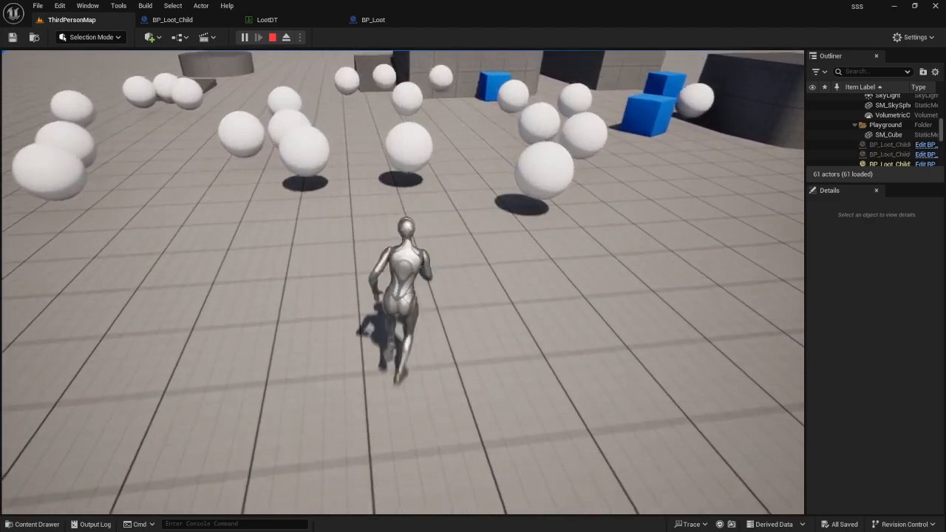
{"action": "key", "text": "a"}
{"action": "key", "text": "a"}
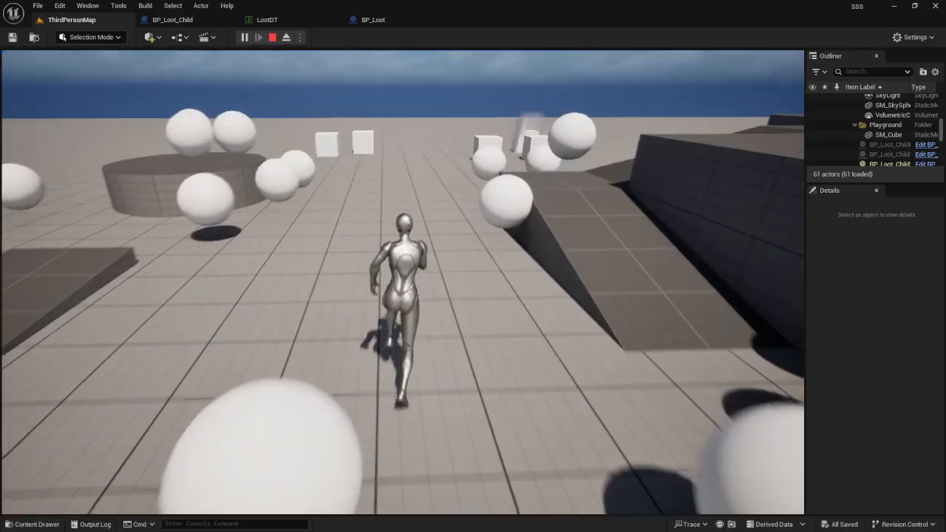
{"action": "key", "text": "d"}
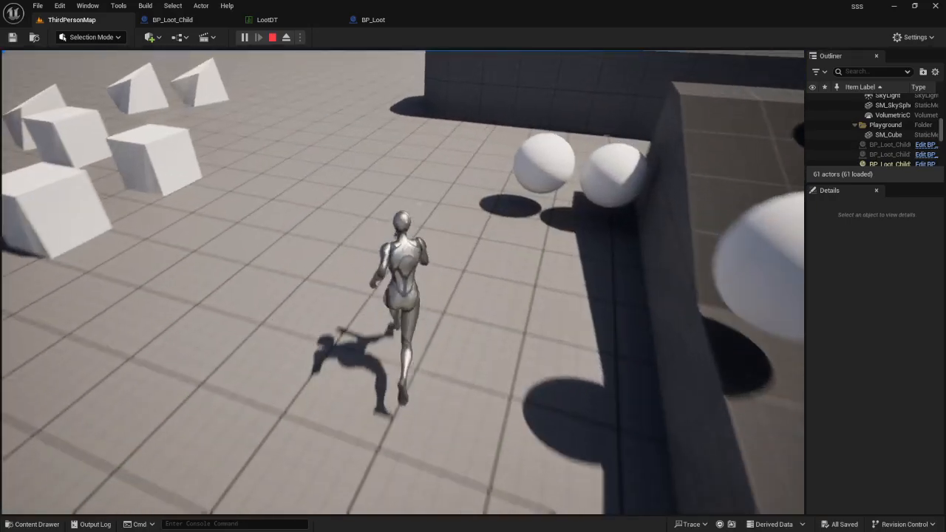
{"action": "key", "text": "s"}
{"action": "key", "text": "a"}
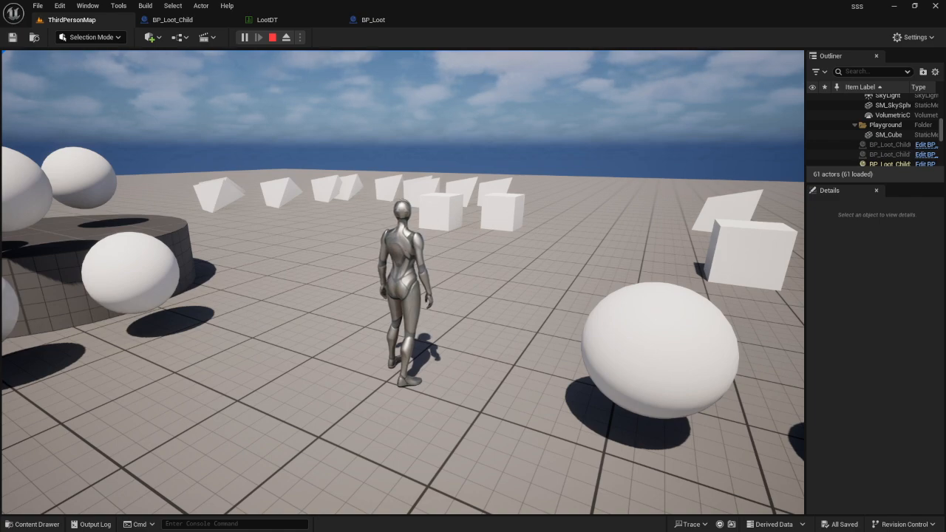
Run the character through the cube loot area to check its spawning and pickup.
{"action": "key", "text": "w"}
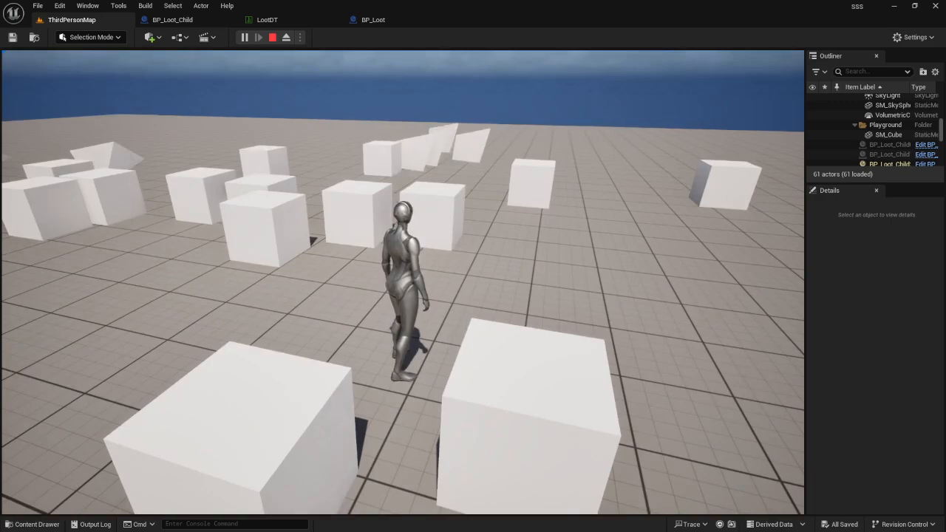
{"action": "key", "text": "w"}
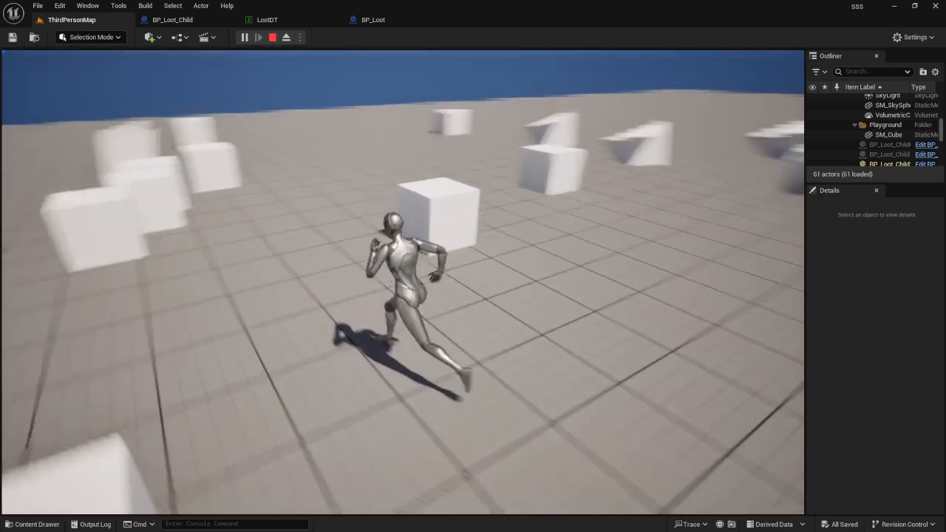
{"action": "key", "text": "s"}
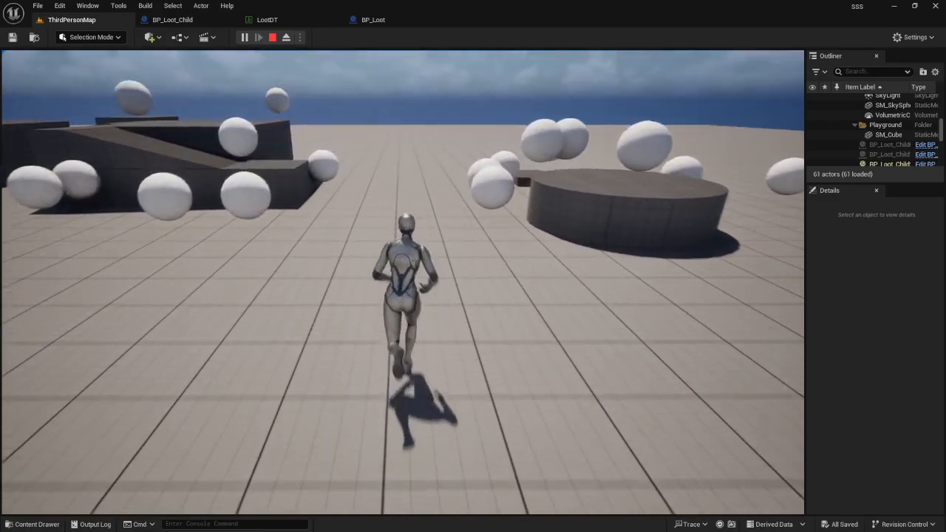
Run the character back through the sphere loot and away from the area to check distance-based despawning.
{"action": "key", "text": "d"}
{"action": "key", "text": "s"}
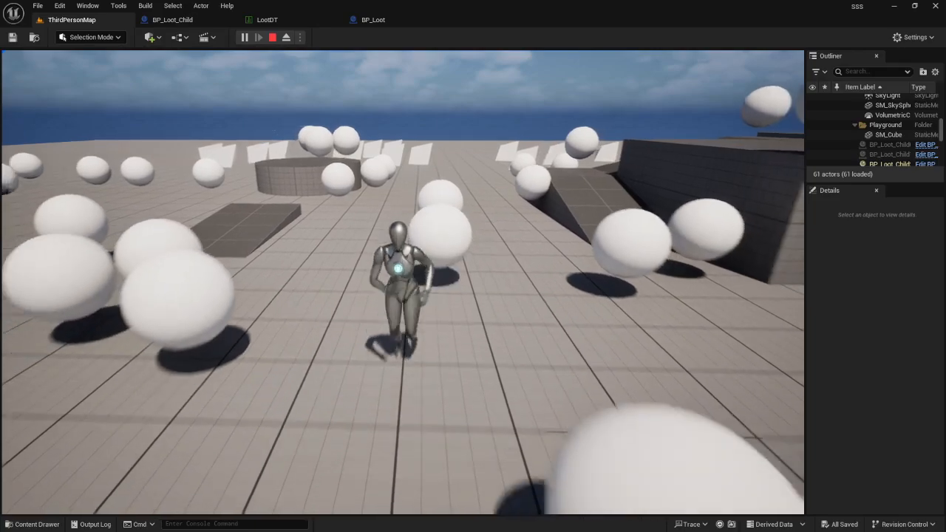
{"action": "key", "text": "w"}
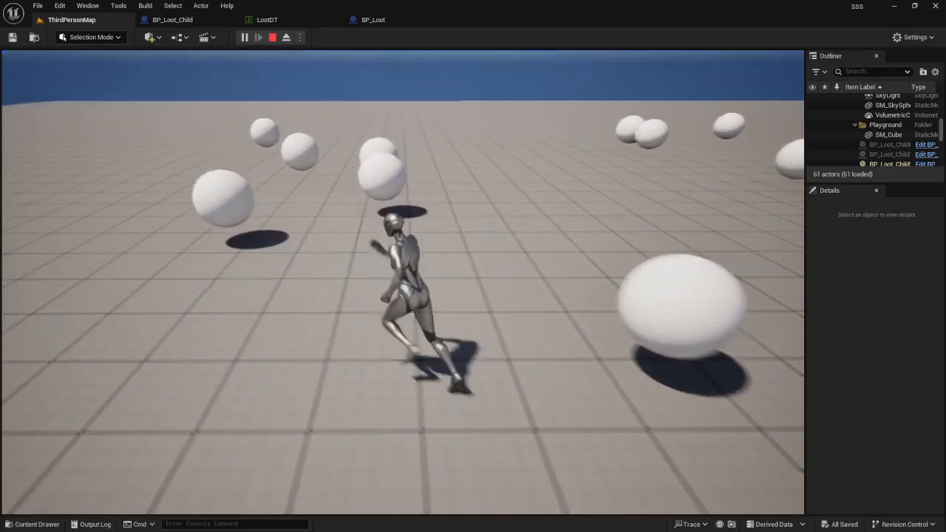
{"action": "key", "text": "s"}
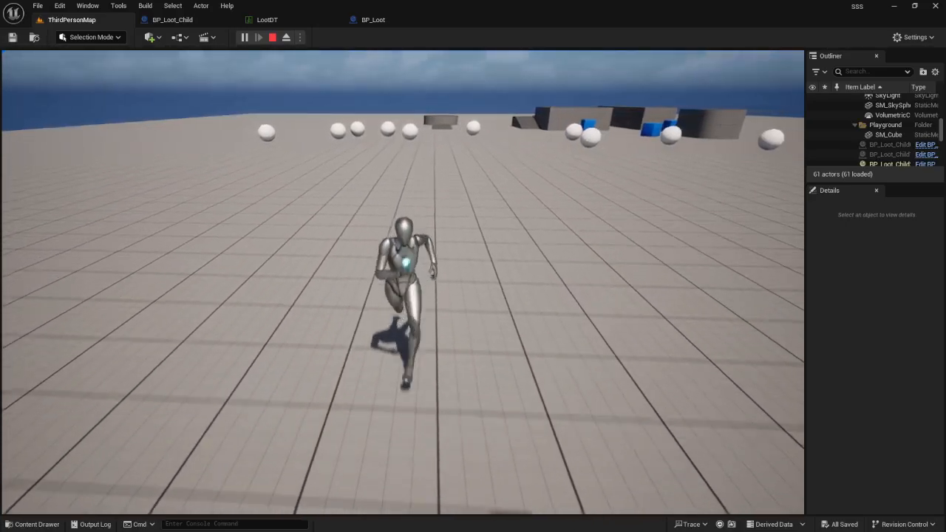
{"action": "key", "text": "w"}
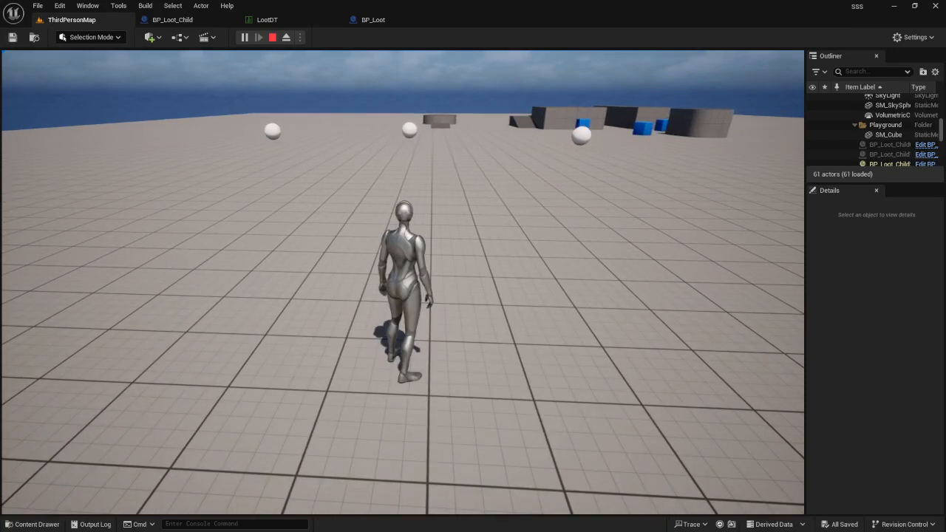
Stop the play session and close the open BP_Loot, LootDT and BP_Loot_Child editors.
{"action": "key", "text": "Escape"}
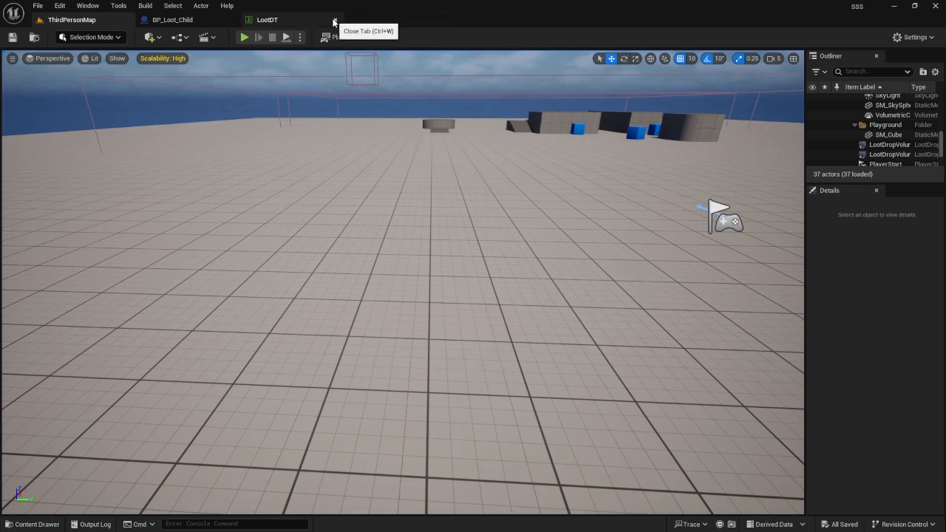
{"action": "left_click", "coordinate": [334, 21]}
{"action": "left_click", "coordinate": [232, 20]}
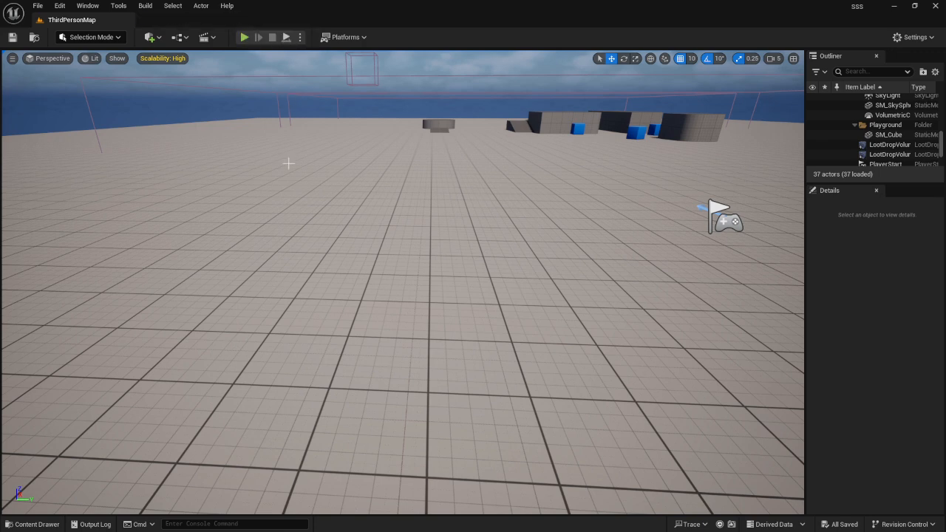
Delete both loot drop volumes, LootDropVolume and LootDropVolume2, from ThirdPersonMap.
{"action": "right_click_drag", "start_coordinate": [290, 170], "coordinate": [304, 189]}
{"action": "key", "text": "s"}
{"action": "key", "text": "w"}
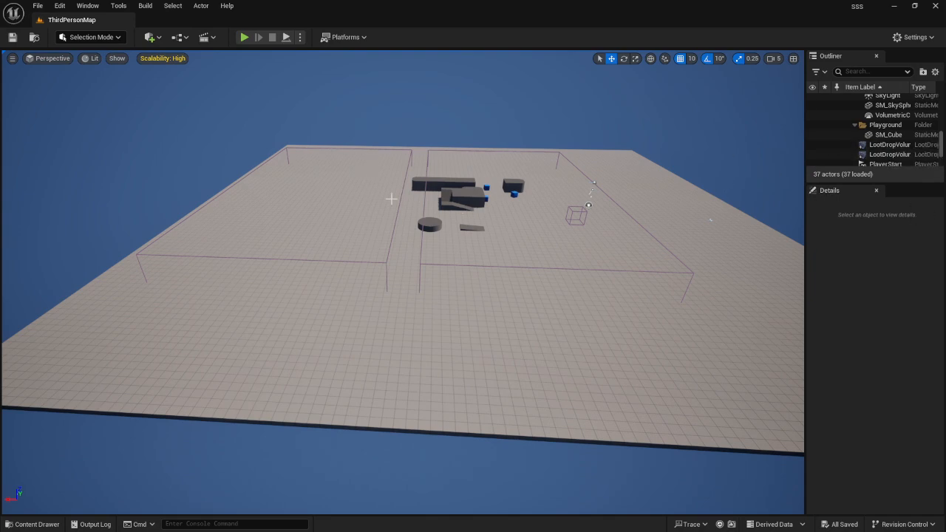
{"action": "left_click", "coordinate": [874, 145]}
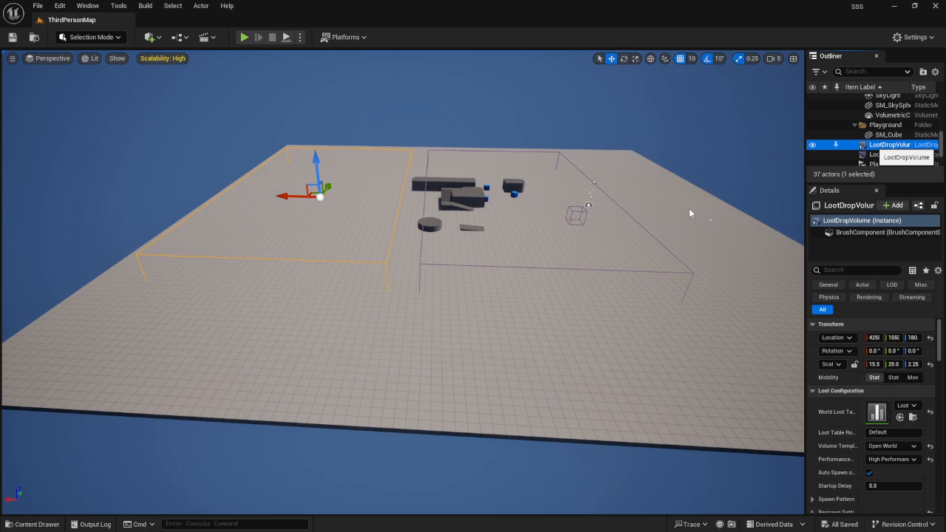
{"action": "key", "text": "Delete"}
{"action": "right_click_drag", "start_coordinate": [490, 254], "coordinate": [558, 253]}
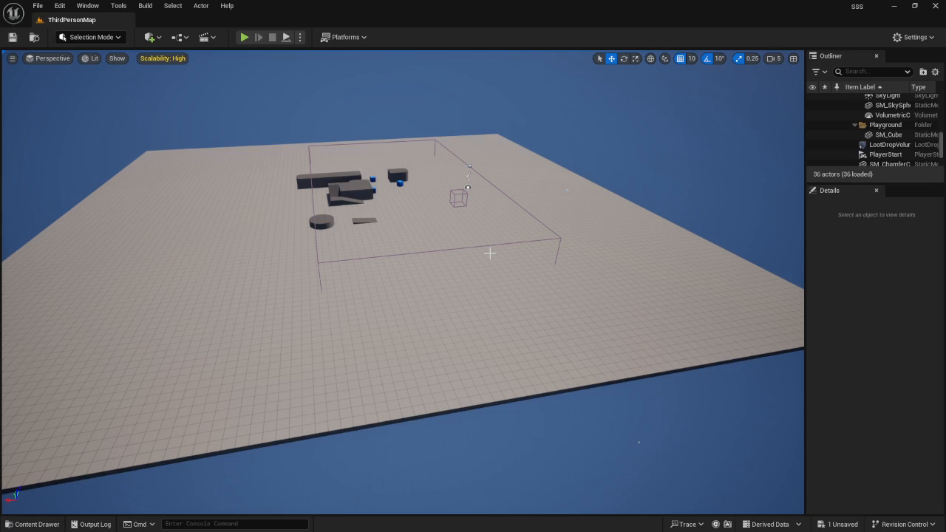
{"action": "left_click", "coordinate": [558, 237]}
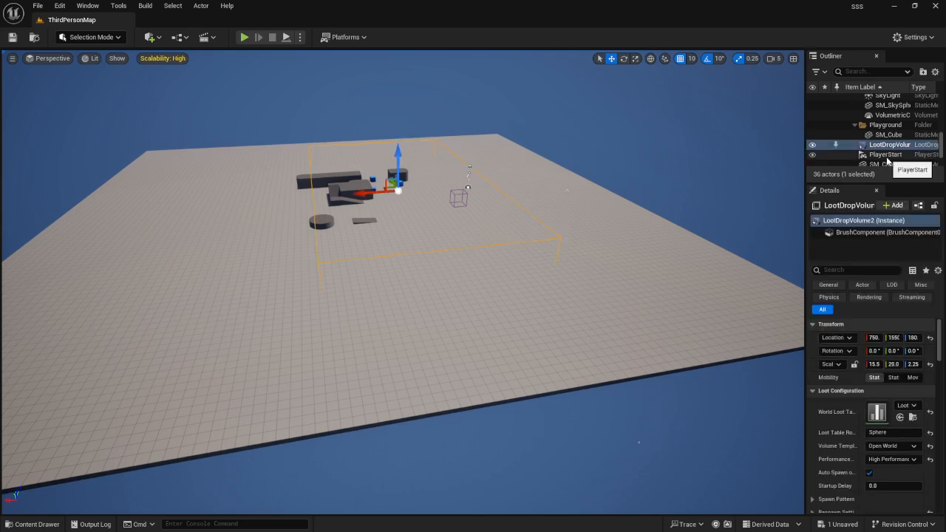
{"action": "key", "text": "Delete"}
{"action": "right_click_drag", "start_coordinate": [403, 282], "coordinate": [285, 287]}
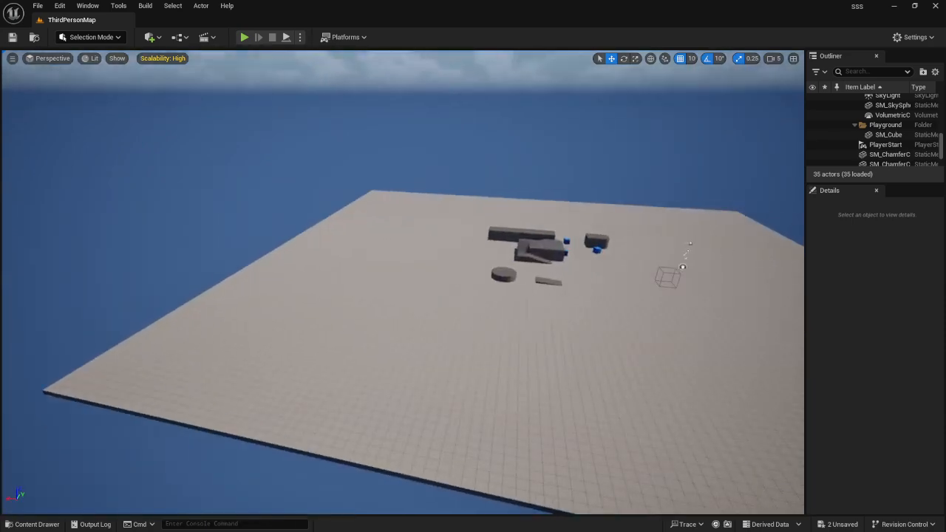
{"action": "right_click_drag", "start_coordinate": [403, 282], "coordinate": [603, 303]}
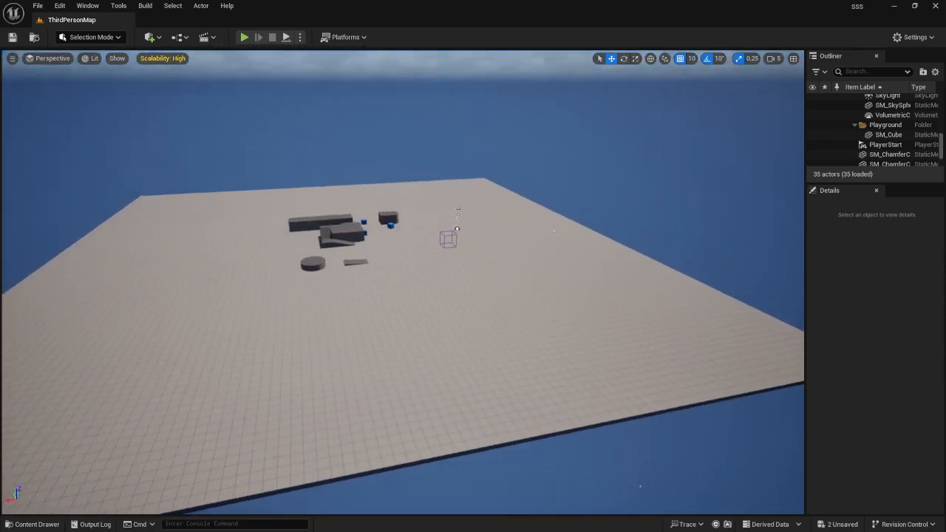
Play-test ThirdPersonMap by running the character toward the blocks to check for loot spawning, and stop the session.
{"action": "left_click", "coordinate": [244, 37]}
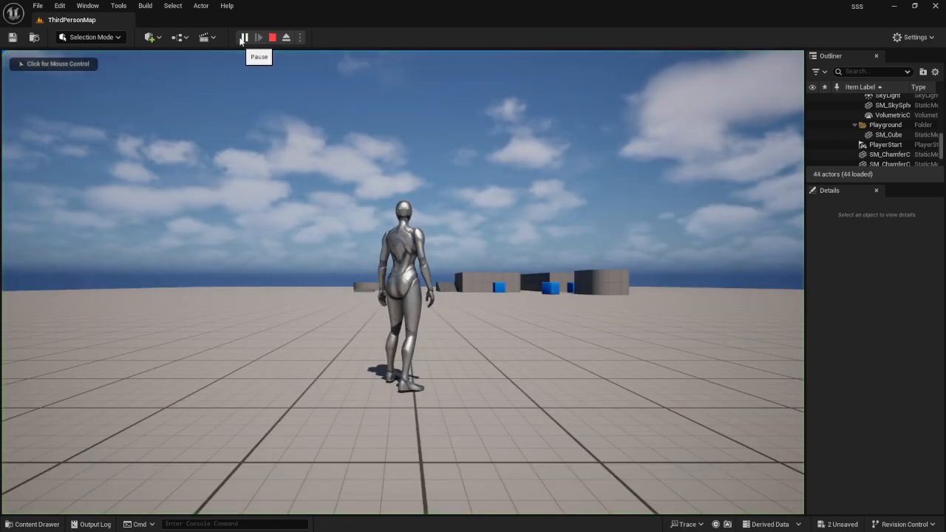
{"action": "left_click", "coordinate": [260, 162]}
{"action": "key", "text": "w"}
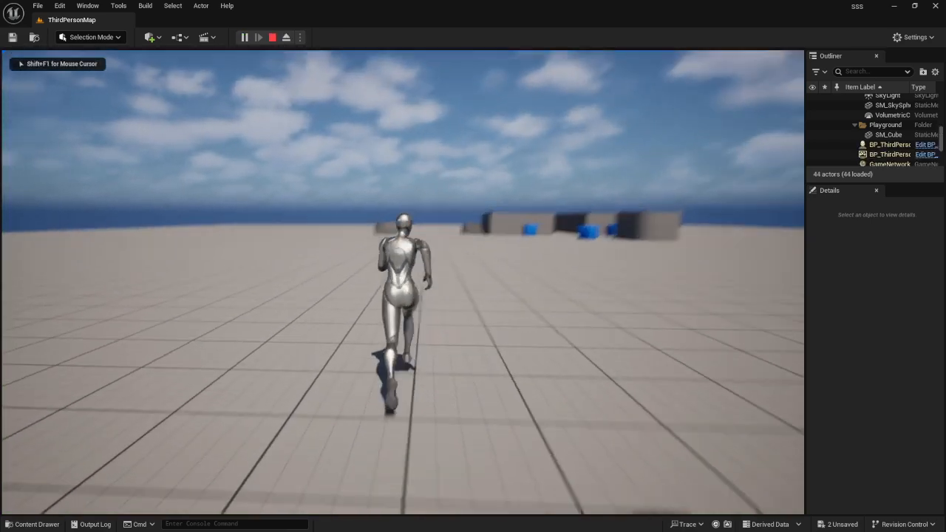
{"action": "key", "text": "a"}
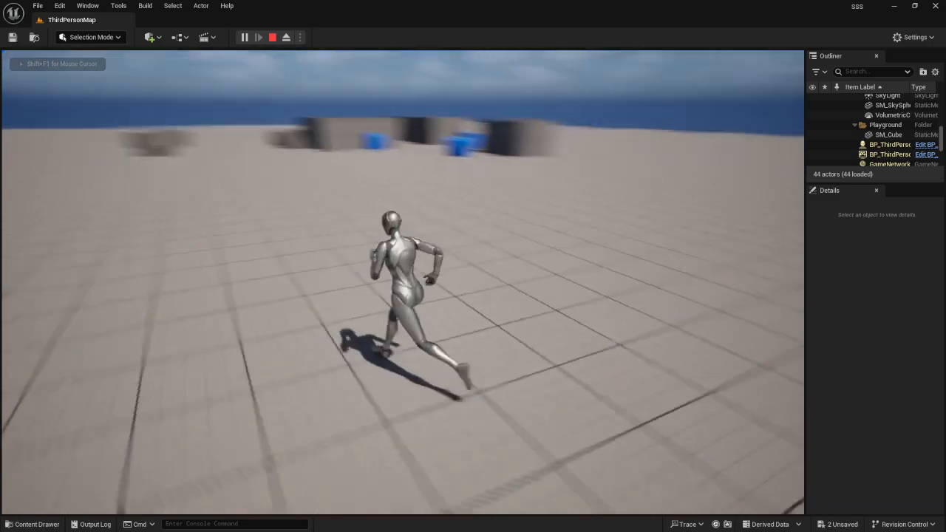
{"action": "key", "text": "w"}
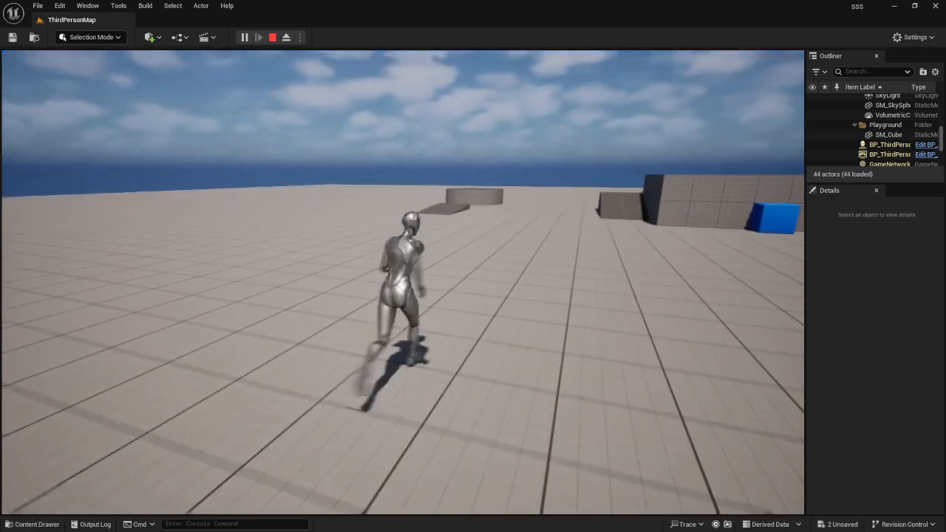
{"action": "key", "text": "Escape"}
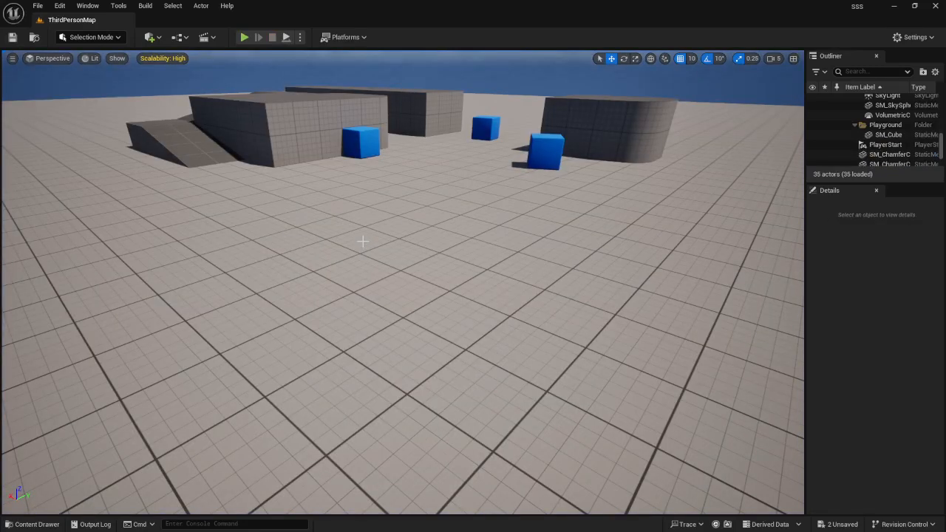
Create a data table in the Content/LootDrop folder using WorldLootTableRow as its row structure.
{"action": "left_click", "coordinate": [39, 524]}
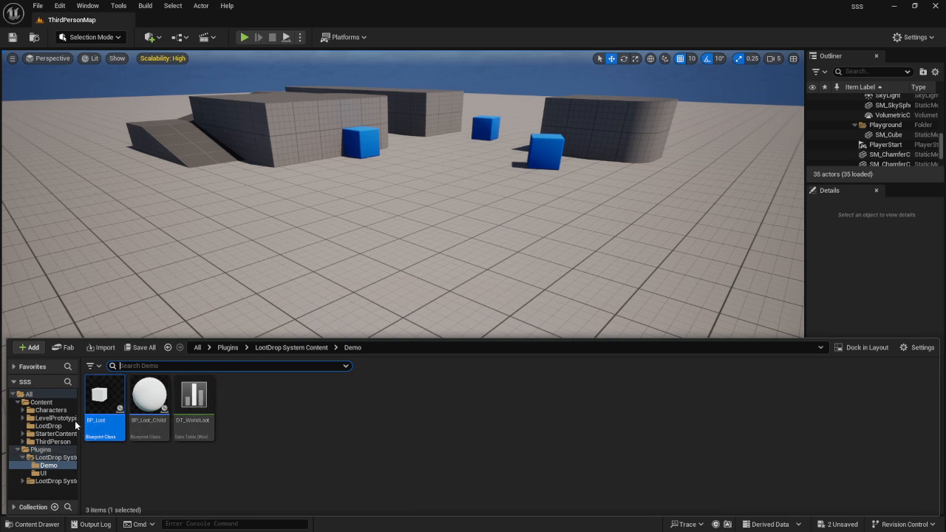
{"action": "left_click", "coordinate": [49, 425]}
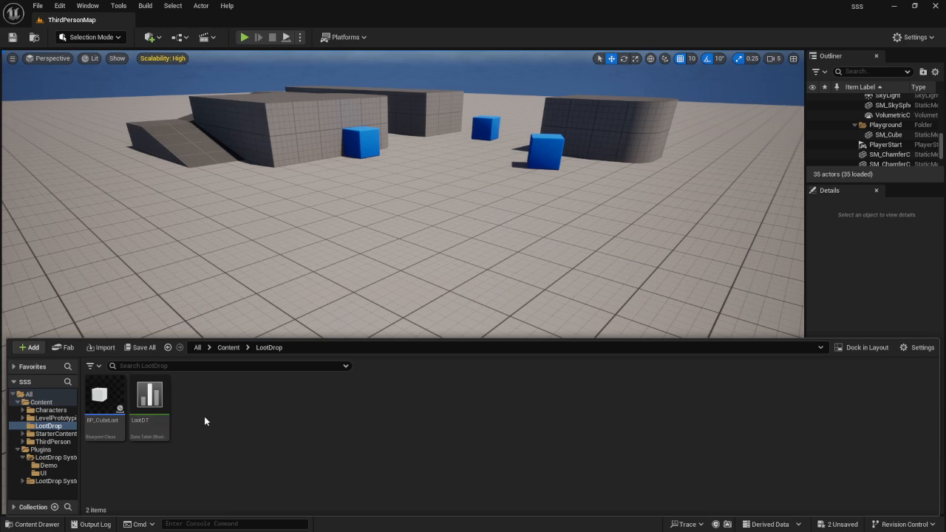
{"action": "right_click", "coordinate": [205, 418]}
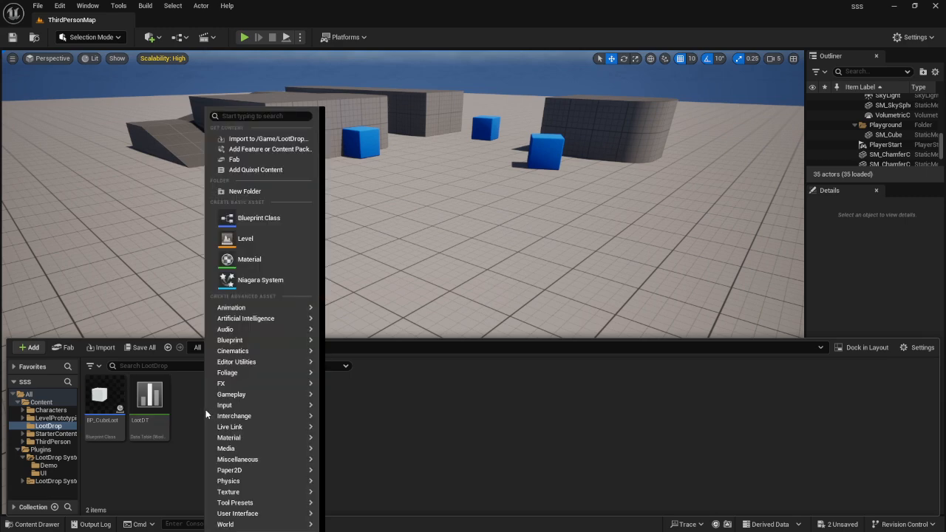
{"action": "mouse_move", "coordinate": [246, 459]}
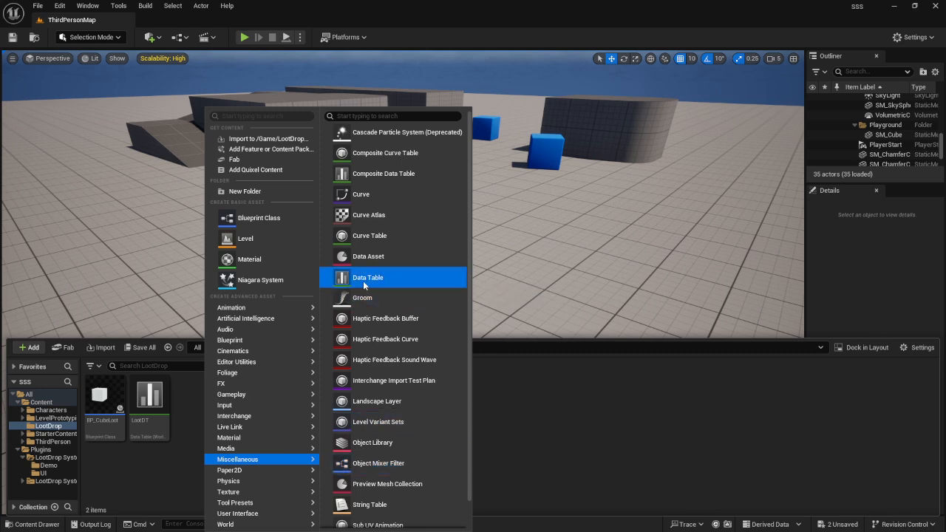
{"action": "left_click", "coordinate": [349, 278]}
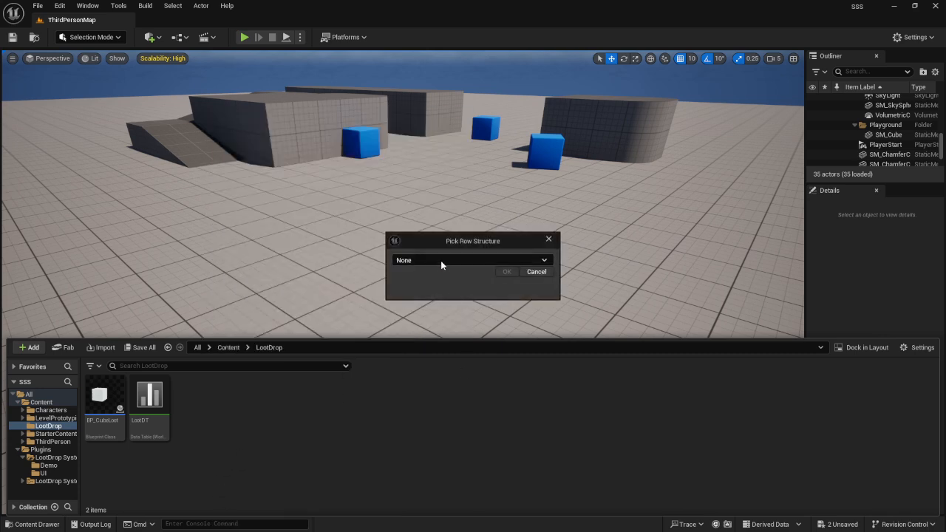
{"action": "left_click", "coordinate": [441, 260]}
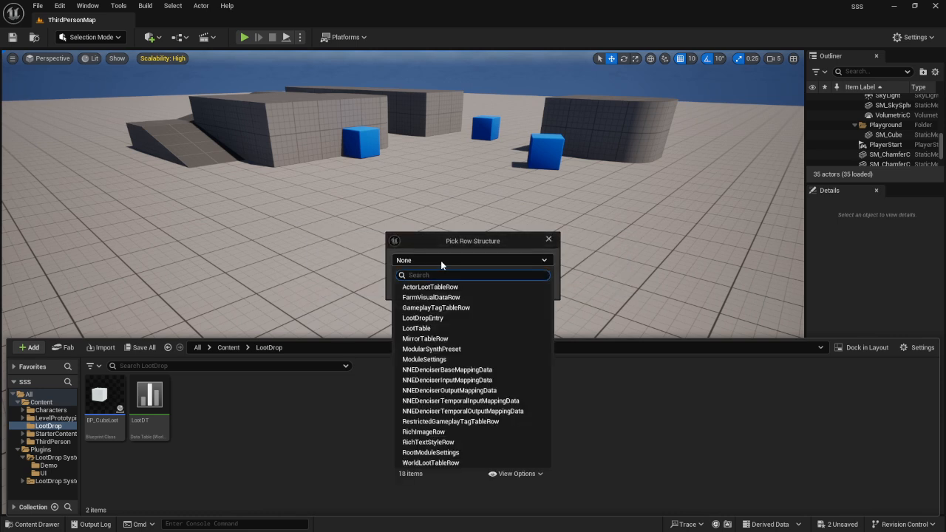
{"action": "type", "text": "world"}
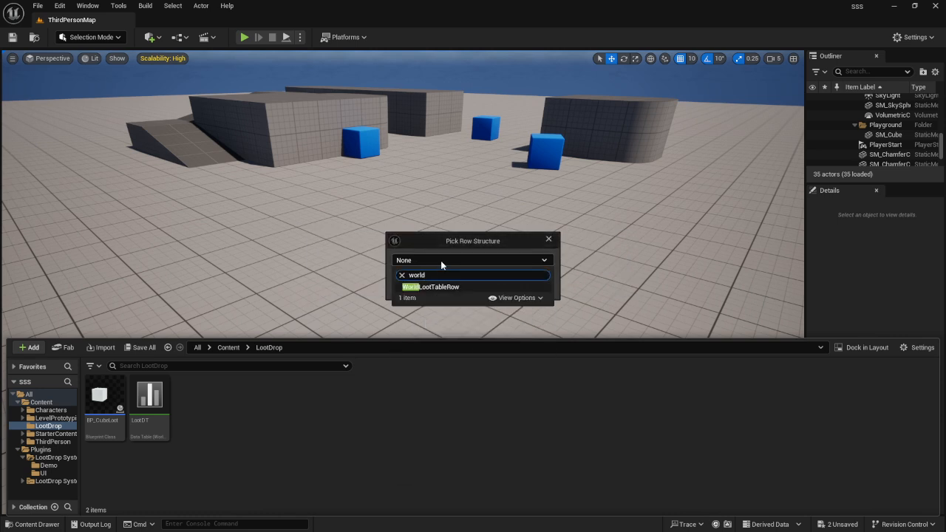
{"action": "left_click", "coordinate": [447, 288]}
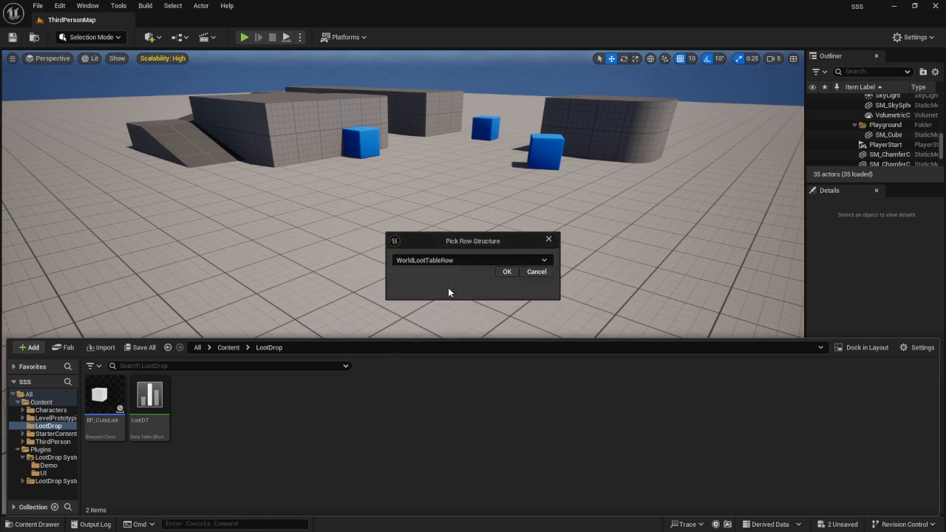
{"action": "left_click", "coordinate": [506, 271]}
Name the new data table LootDTT and open it for editing.
{"action": "type", "text": "L"}
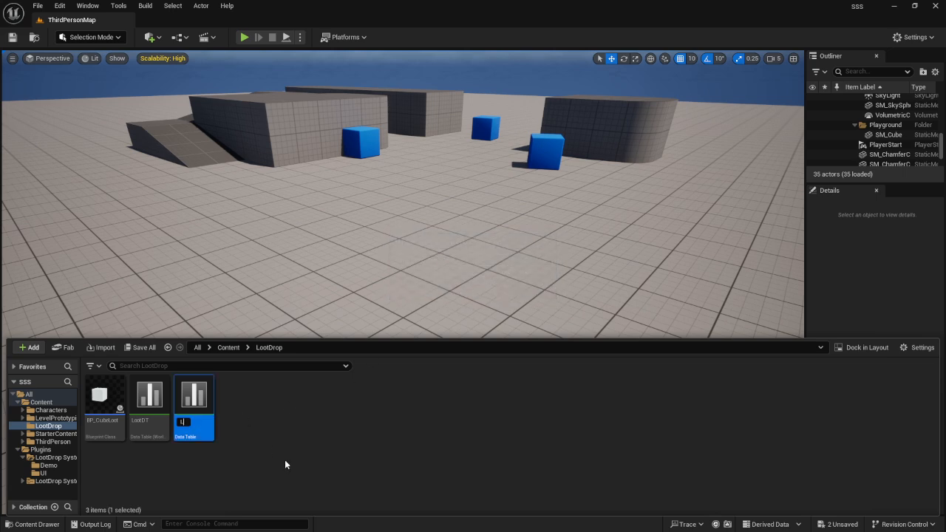
{"action": "type", "text": "ootDTT"}
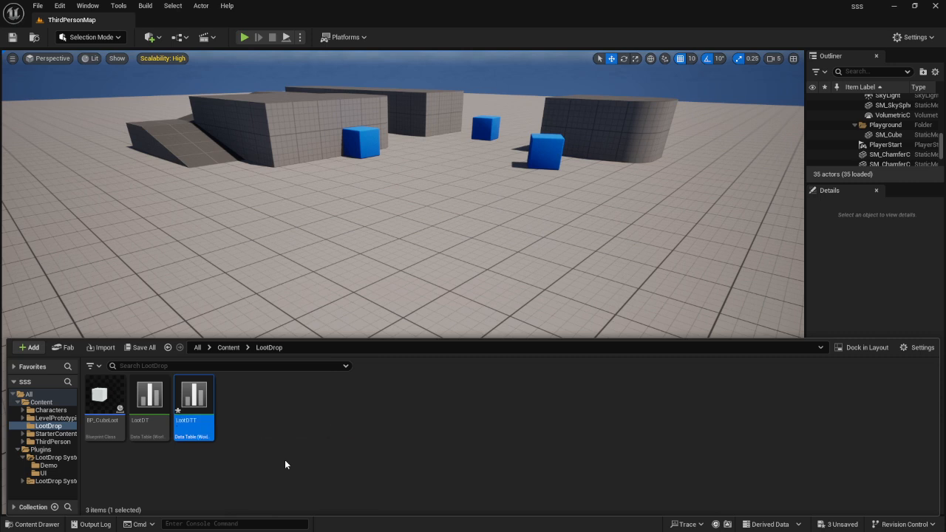
{"action": "key", "text": "Return"}
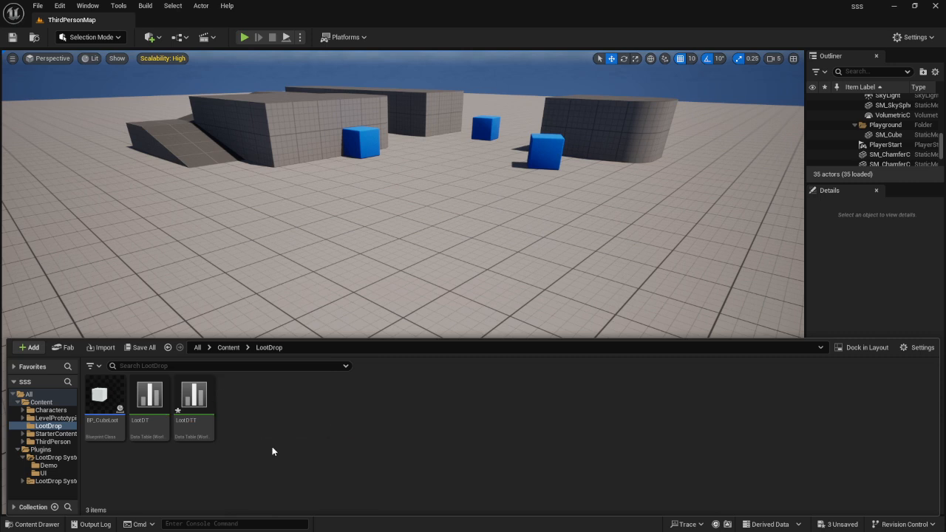
{"action": "left_click", "coordinate": [198, 410]}
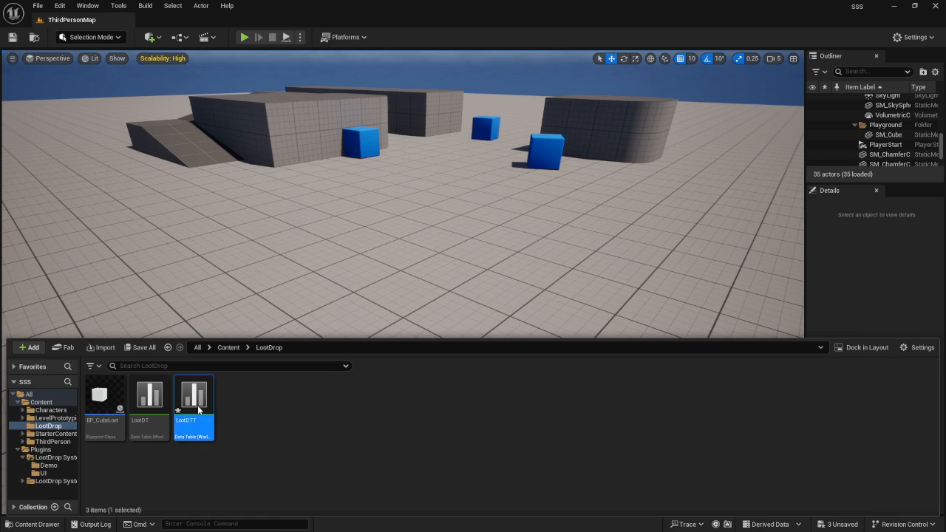
{"action": "key", "text": "ctrl+space"}
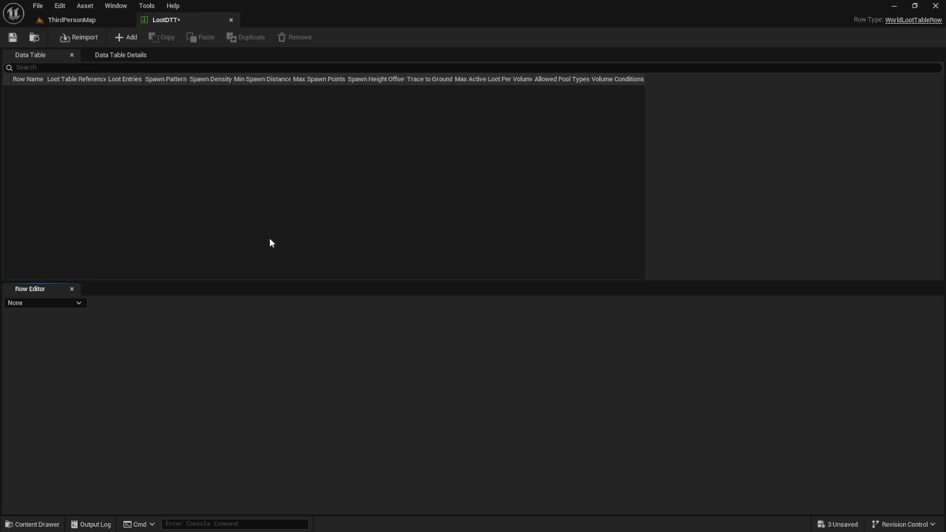
Go back to ThirdPersonMap and view the whole playground floor from farther away.
{"action": "left_click", "coordinate": [71, 20]}
{"action": "key", "text": "s"}
{"action": "right_click_drag", "start_coordinate": [385, 193], "coordinate": [329, 222]}
{"action": "key", "text": "w"}
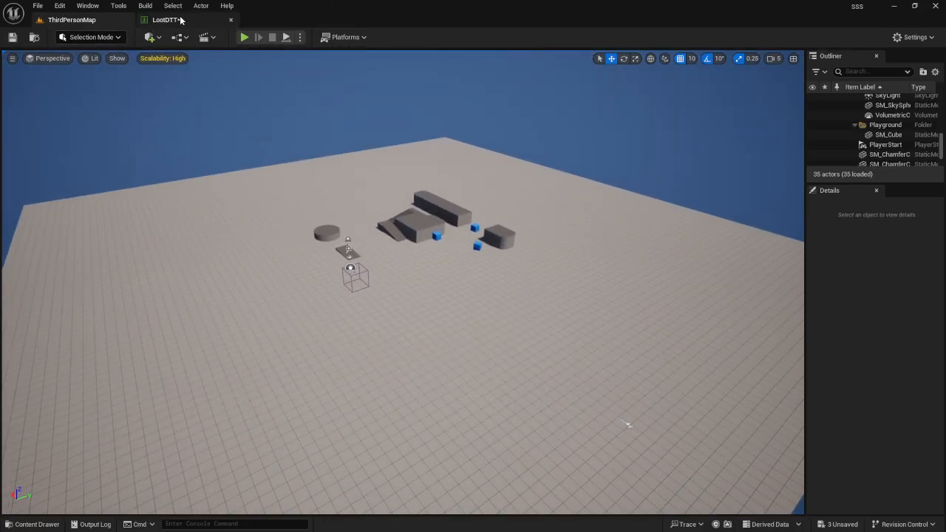
Add a row to the LootDTT data table and name it Default.
{"action": "left_click", "coordinate": [180, 20]}
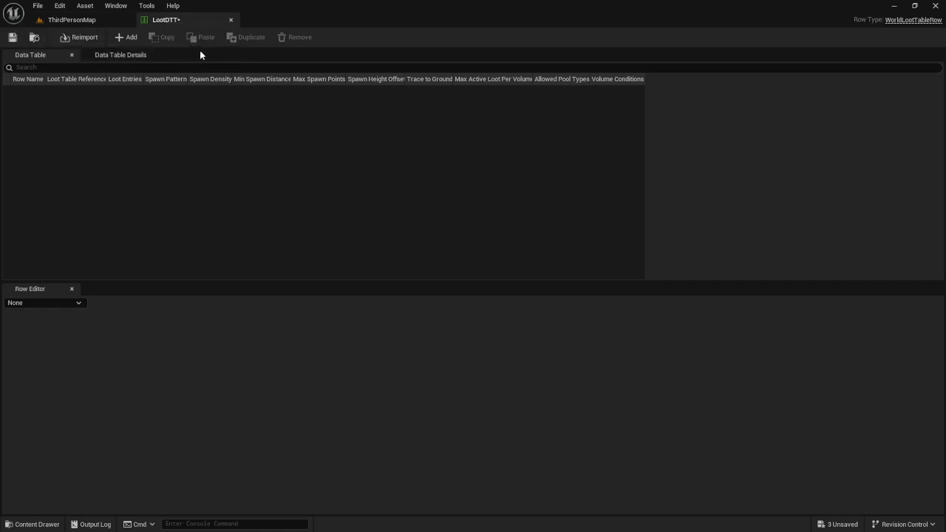
{"action": "left_click", "coordinate": [127, 37]}
{"action": "double_click", "coordinate": [33, 90]}
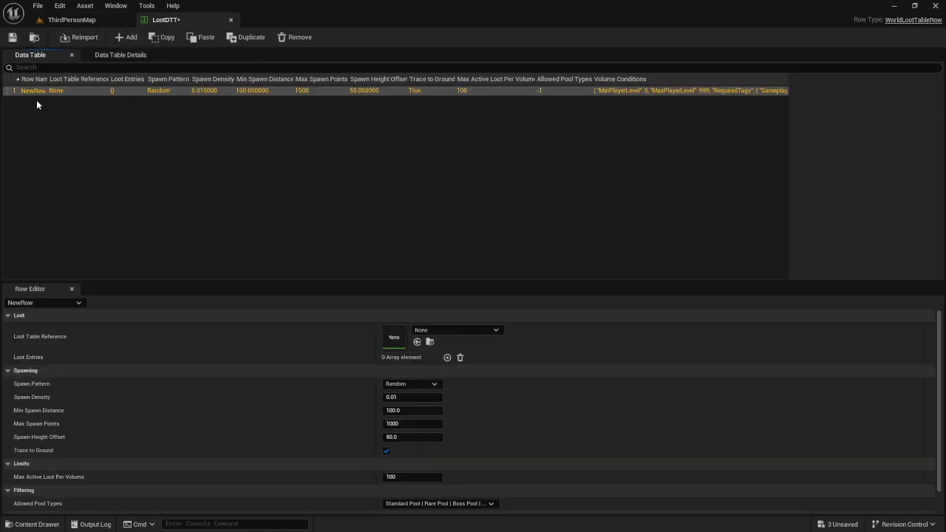
{"action": "type", "text": "Defa"}
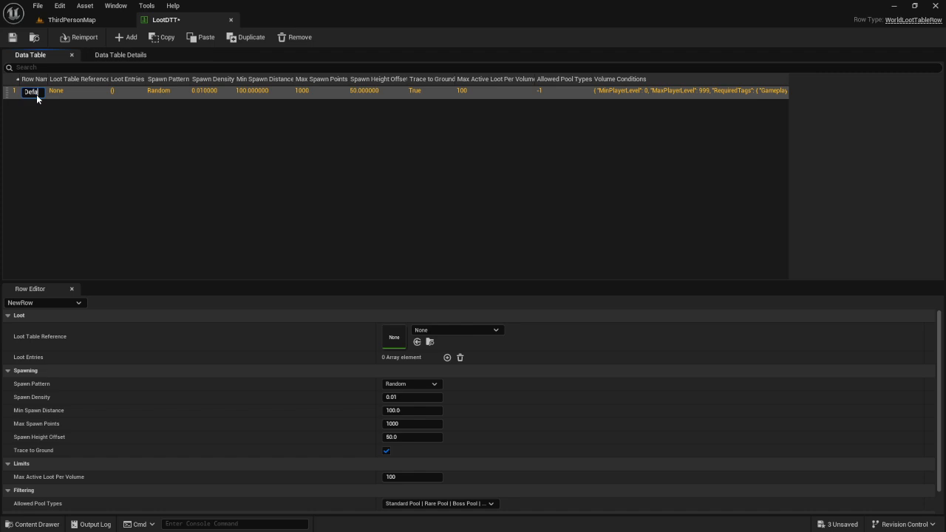
{"action": "type", "text": "ult"}
{"action": "key", "text": "Return"}
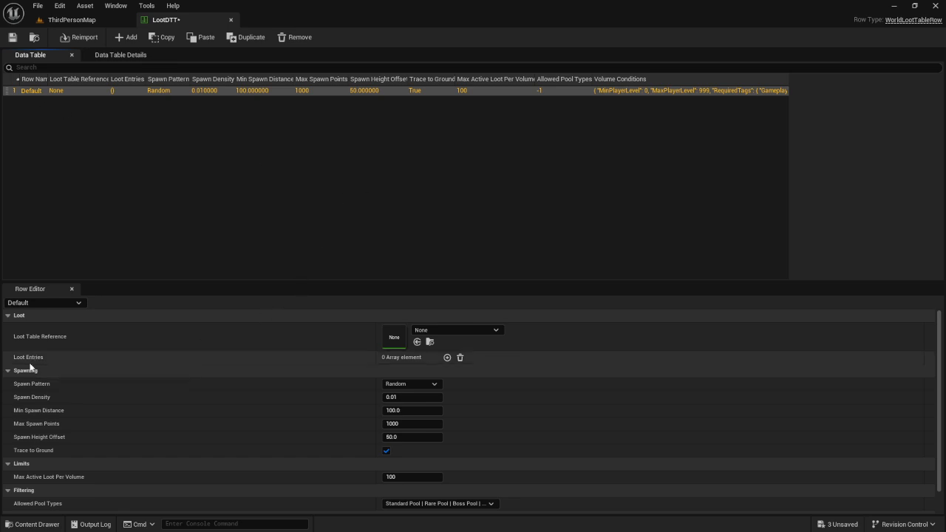
Add one loot entry to the Default row and set its Loot ID to 1.
{"action": "left_click", "coordinate": [447, 357]}
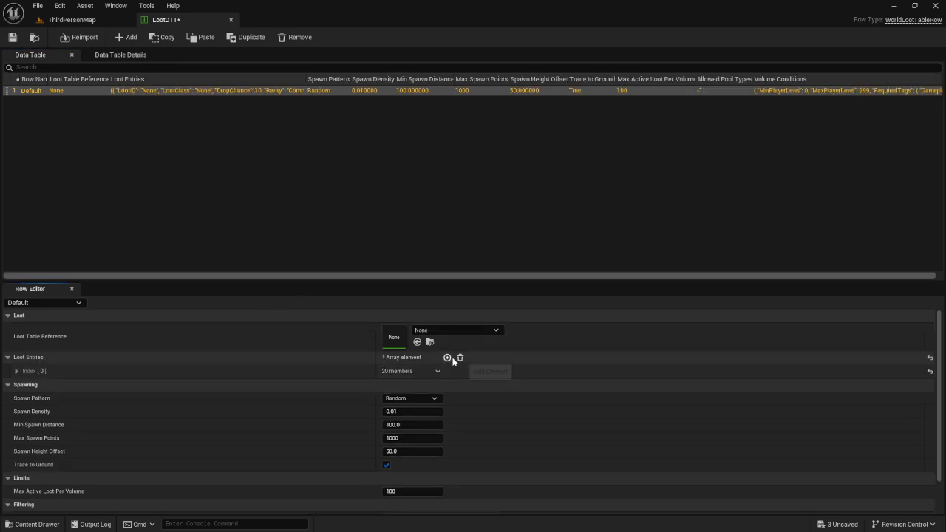
{"action": "left_click", "coordinate": [10, 371]}
{"action": "scroll", "coordinate": [77, 398], "scroll_direction": "down", "scroll_amount": 1}
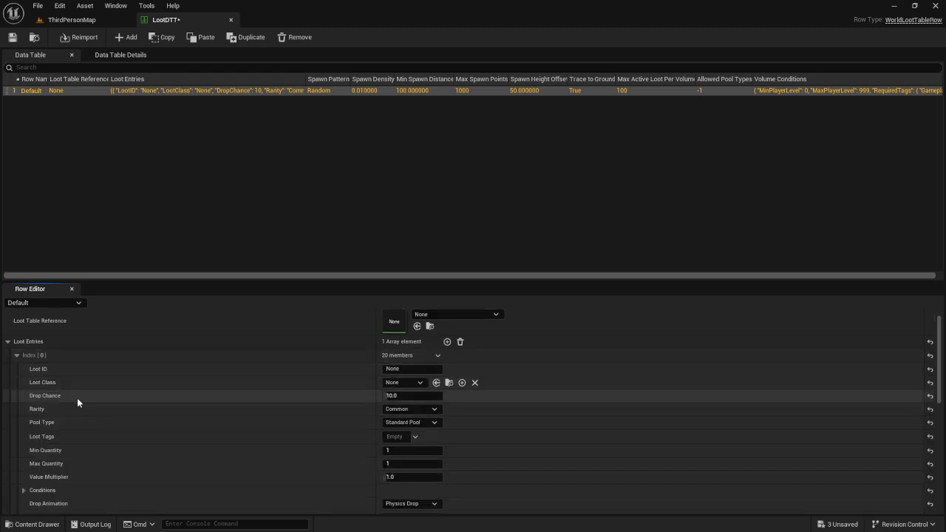
{"action": "left_click", "coordinate": [416, 369]}
{"action": "type", "text": "1"}
{"action": "key", "text": "Return"}
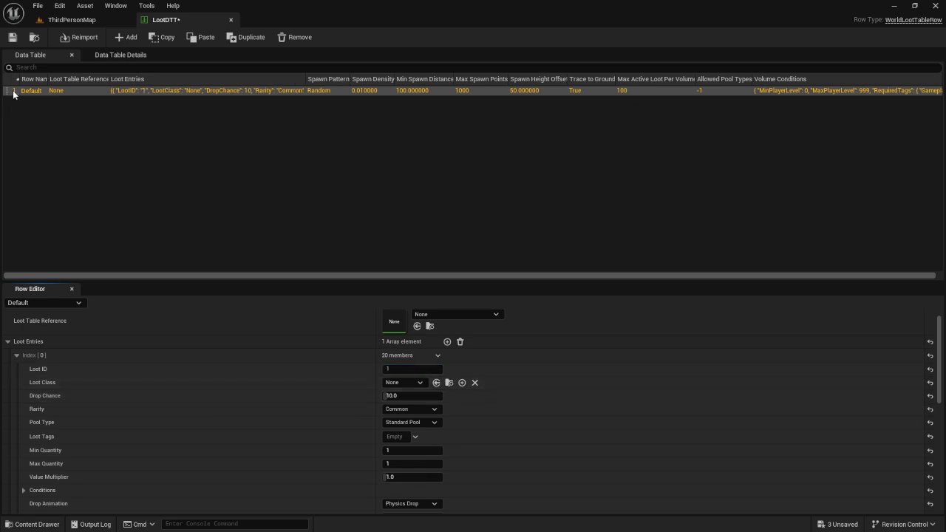
Assign the BP_Loot blueprint from the LootDrop System plugin's Demo folder as the loot entry's Loot Class.
{"action": "left_click", "coordinate": [402, 382]}
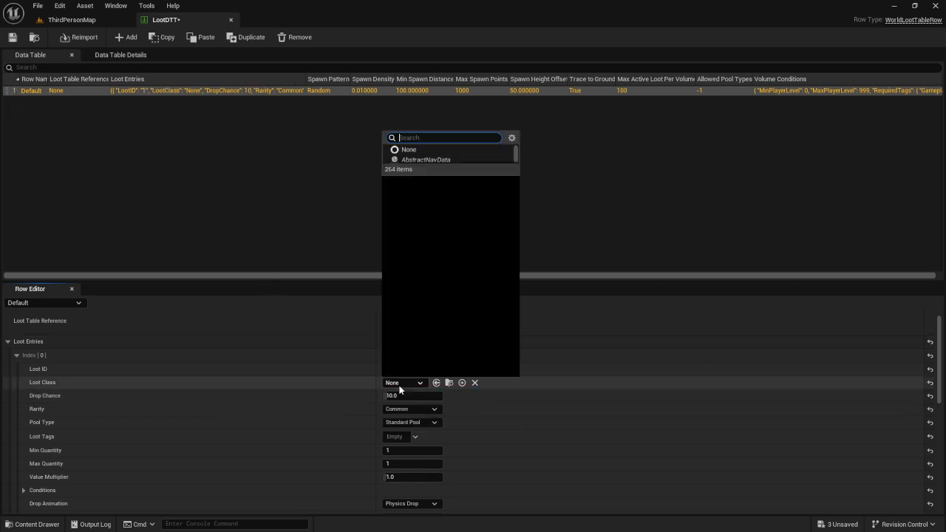
{"action": "left_click", "coordinate": [32, 524]}
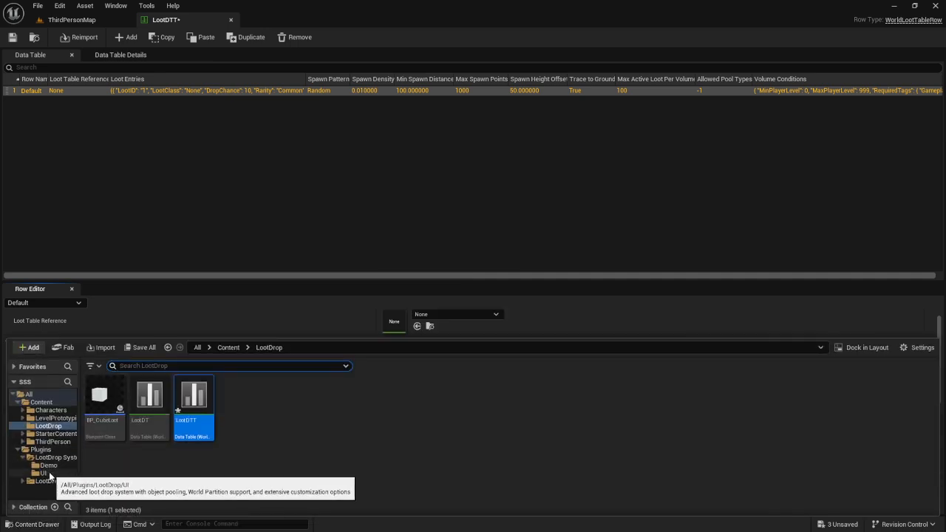
{"action": "left_click", "coordinate": [55, 472]}
{"action": "left_click", "coordinate": [49, 466]}
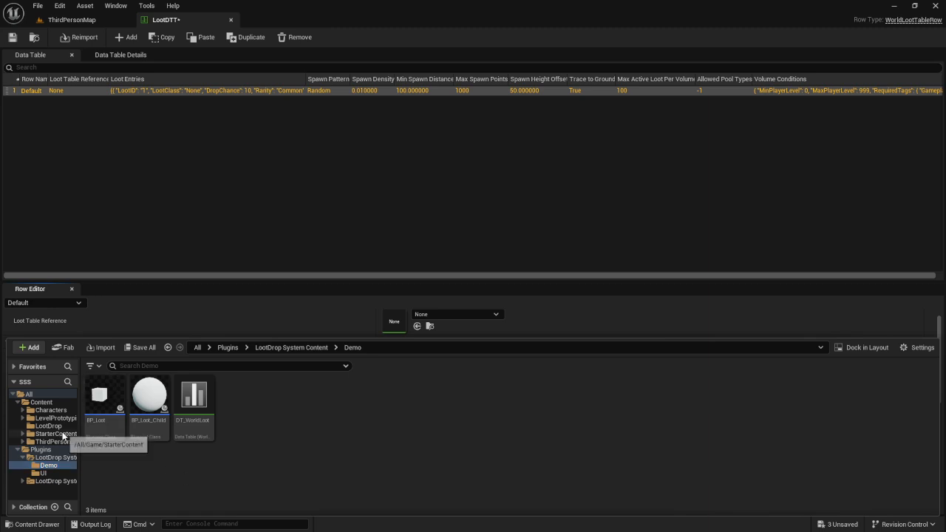
{"action": "left_click", "coordinate": [104, 395]}
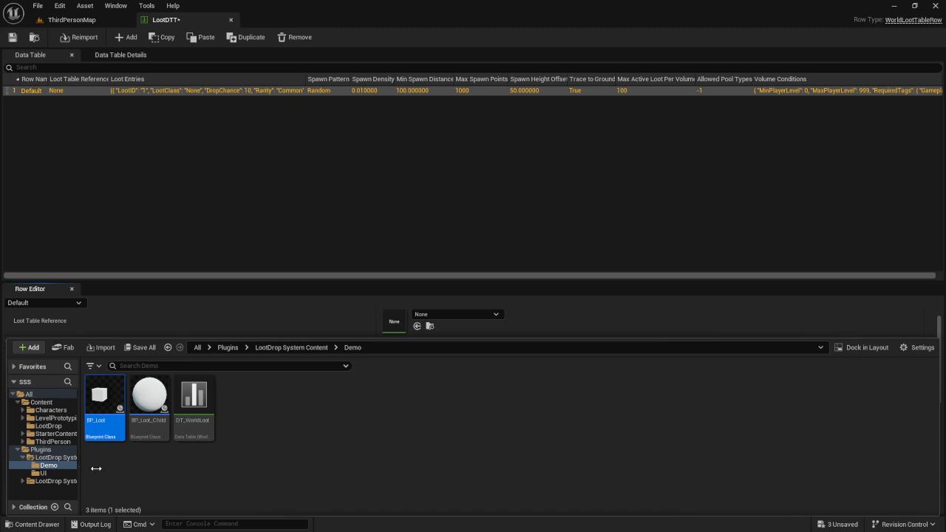
{"action": "left_click_drag", "start_coordinate": [80, 481], "coordinate": [101, 481]}
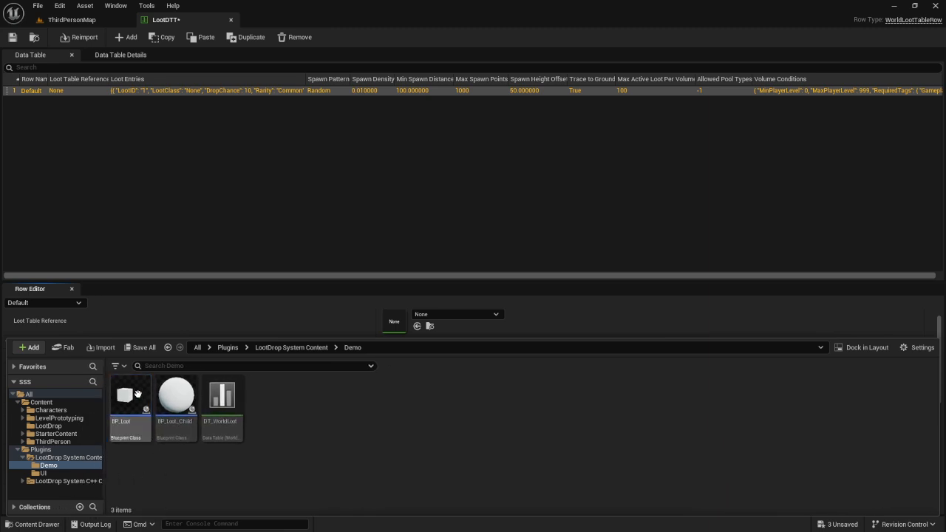
{"action": "left_click", "coordinate": [128, 405]}
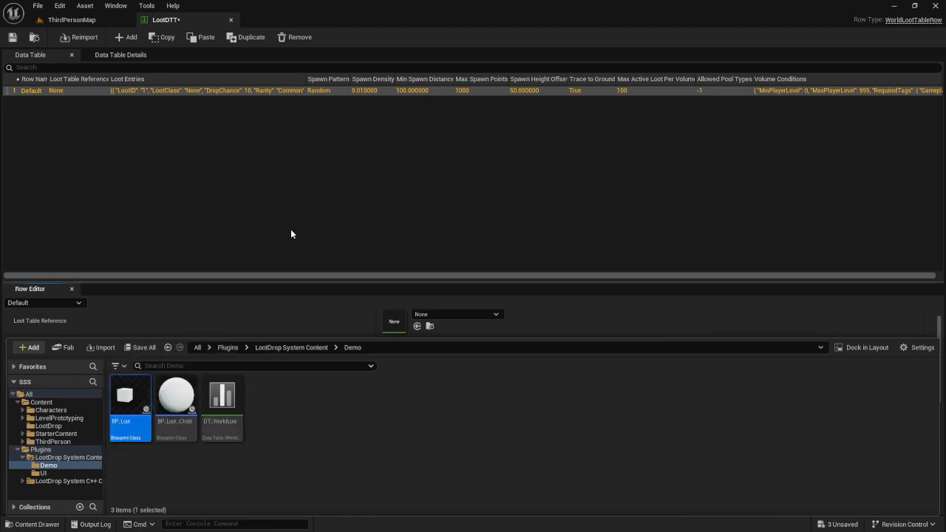
{"action": "left_click", "coordinate": [299, 205]}
{"action": "left_click", "coordinate": [17, 91]}
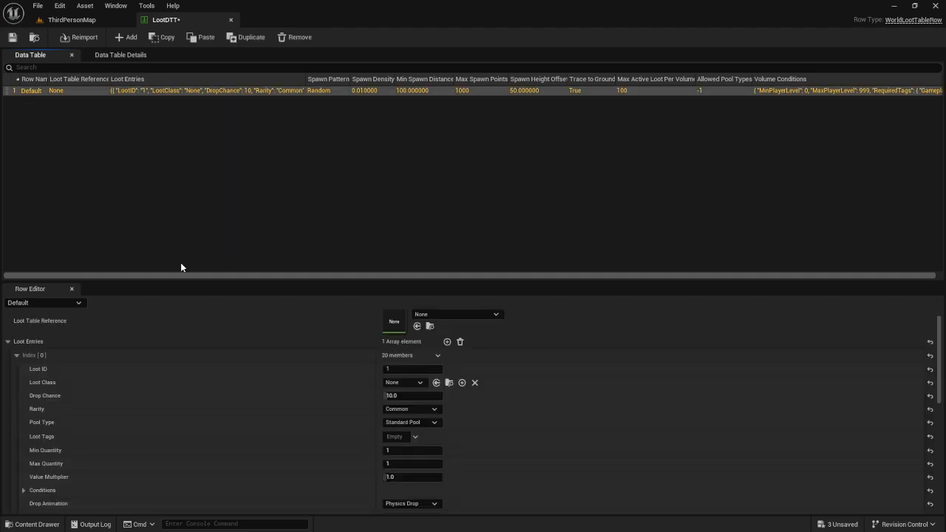
{"action": "left_click", "coordinate": [437, 384]}
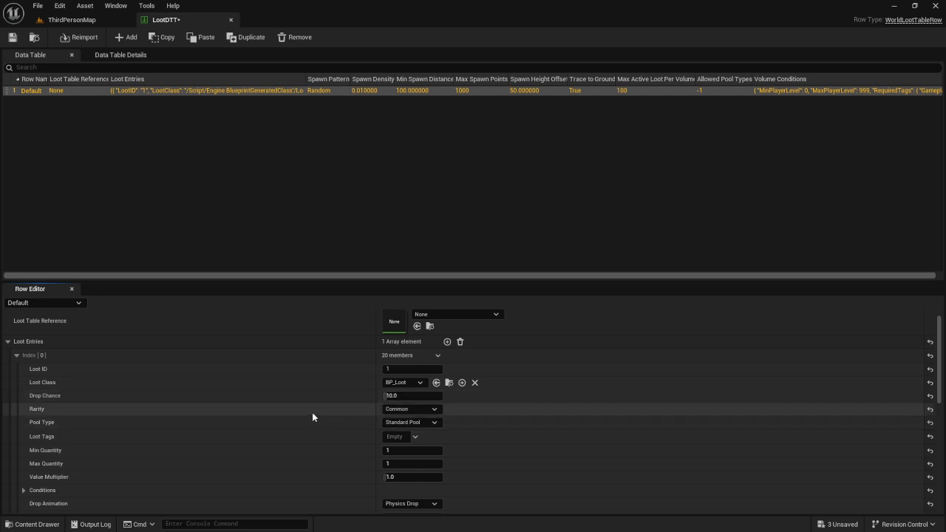
Examine the available choices for the loot entry's Rarity, Pool Type and Drop Animation without changing them.
{"action": "left_click", "coordinate": [428, 410]}
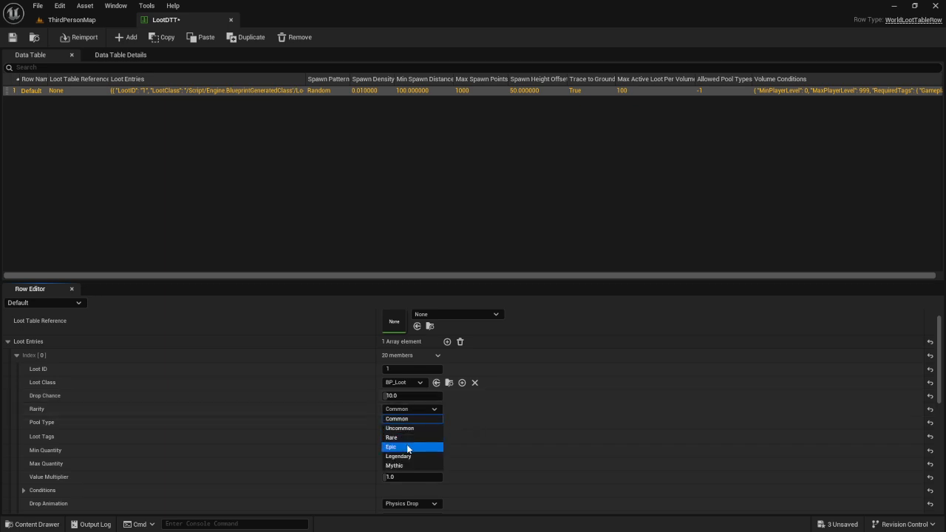
{"action": "left_click", "coordinate": [188, 413]}
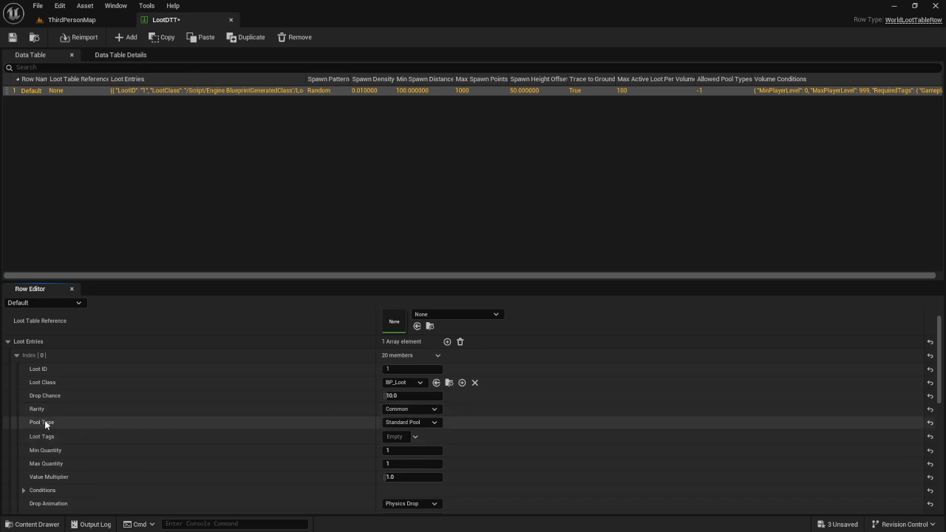
{"action": "left_click", "coordinate": [425, 423]}
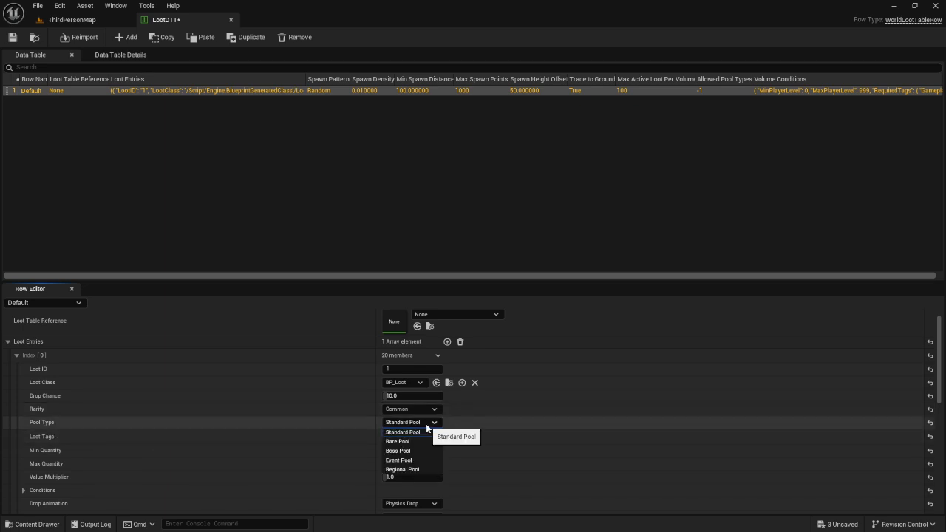
{"action": "left_click", "coordinate": [425, 425]}
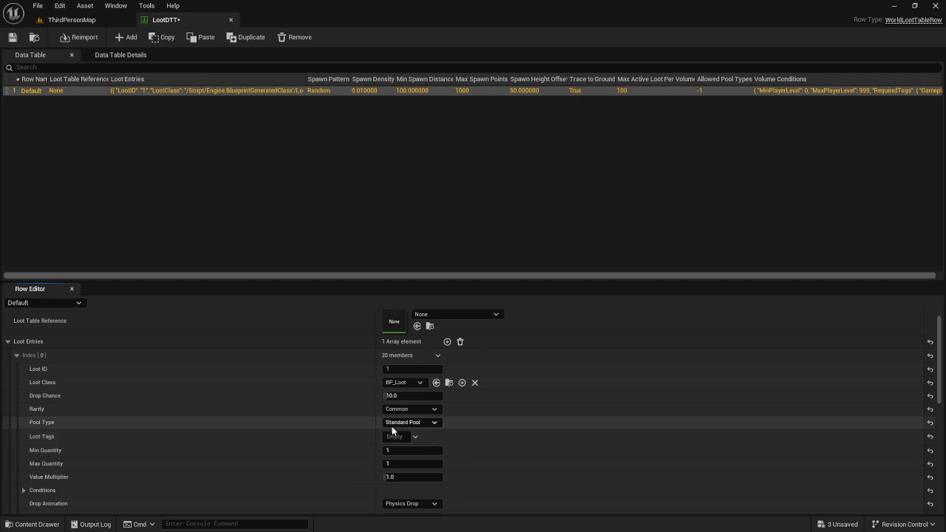
{"action": "scroll", "coordinate": [118, 450], "scroll_direction": "down", "scroll_amount": 1}
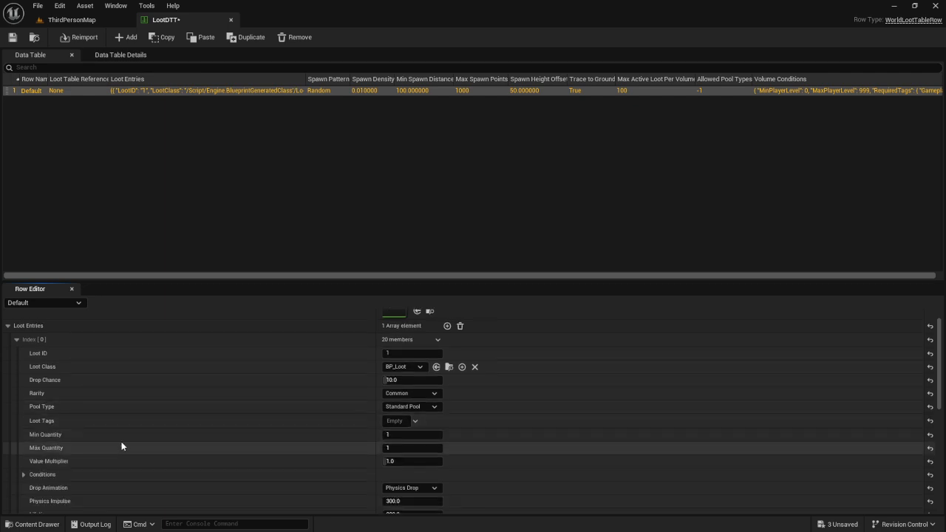
{"action": "scroll", "coordinate": [169, 447], "scroll_direction": "down", "scroll_amount": 2}
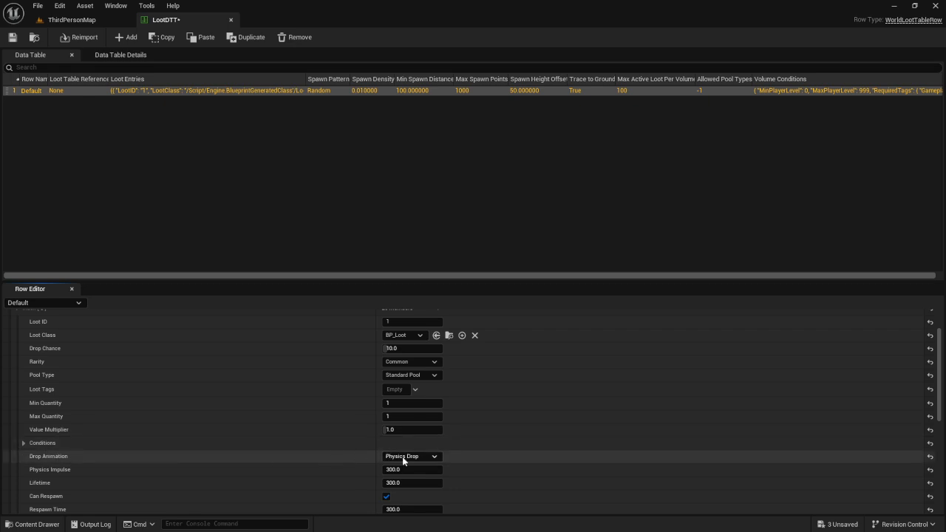
{"action": "left_click", "coordinate": [431, 458]}
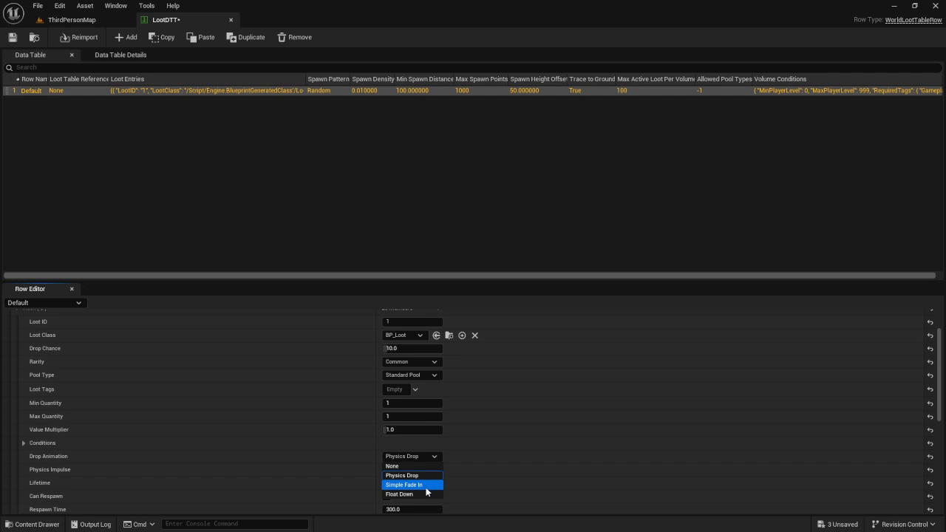
{"action": "left_click", "coordinate": [344, 469]}
Review the Default row's remaining respawn, spawning, limit and filtering settings and the tables offered for Loot Table Reference.
{"action": "scroll", "coordinate": [311, 468], "scroll_direction": "down", "scroll_amount": 2}
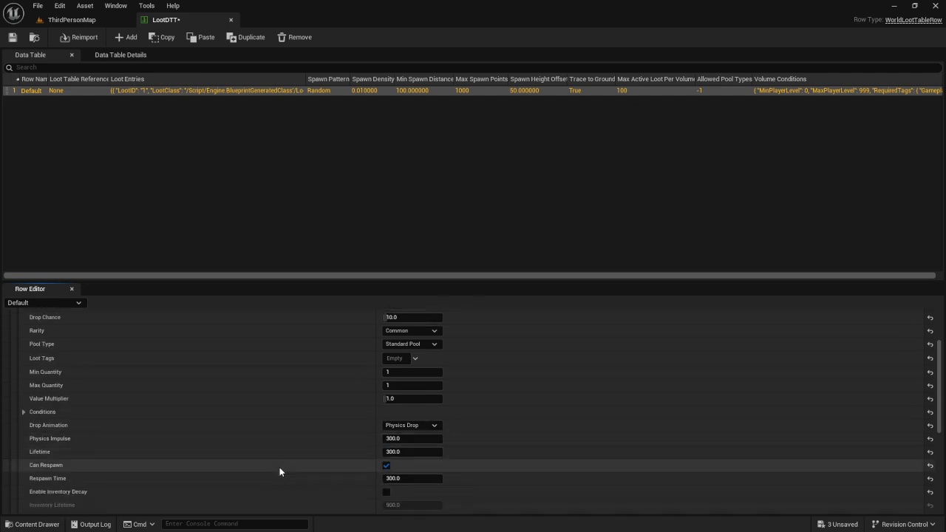
{"action": "scroll", "coordinate": [191, 447], "scroll_direction": "down", "scroll_amount": 6}
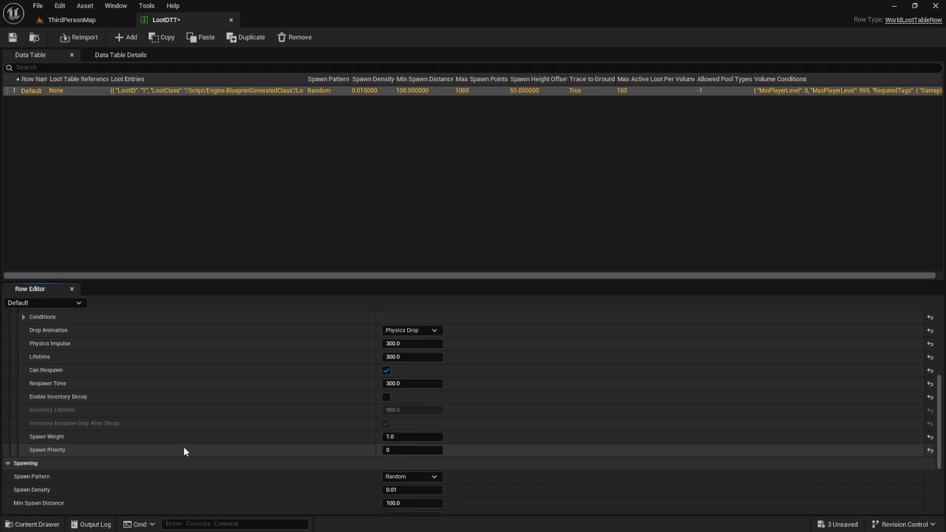
{"action": "scroll", "coordinate": [184, 451], "scroll_direction": "down", "scroll_amount": 6}
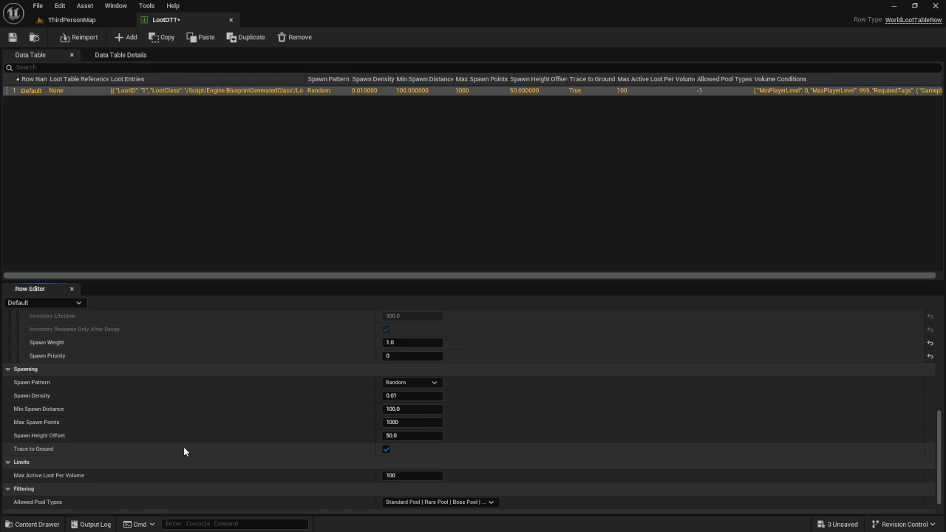
{"action": "scroll", "coordinate": [221, 456], "scroll_direction": "down", "scroll_amount": 1}
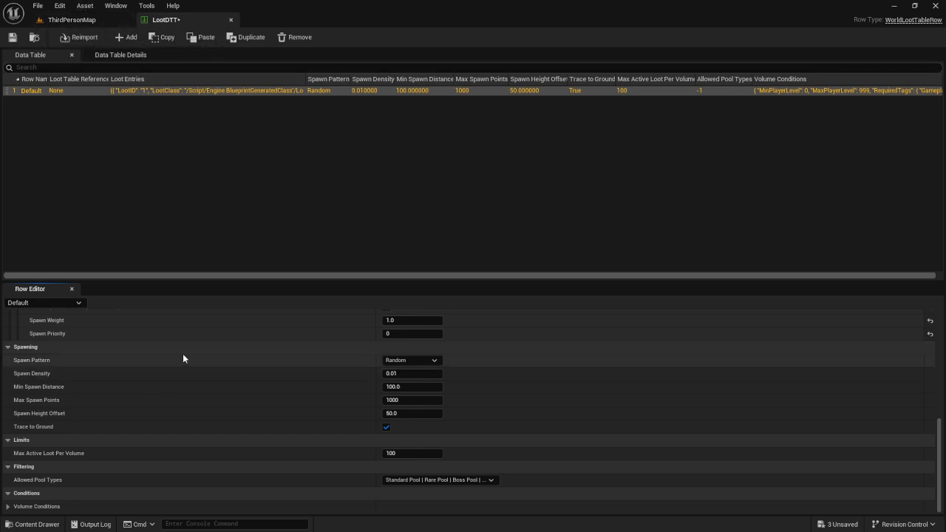
{"action": "scroll", "coordinate": [182, 357], "scroll_direction": "up", "scroll_amount": 10}
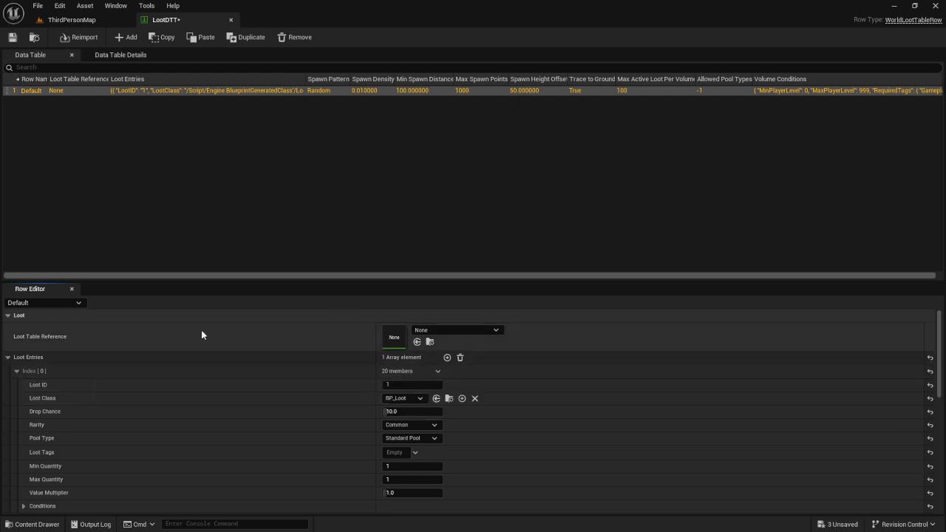
{"action": "left_click", "coordinate": [441, 333]}
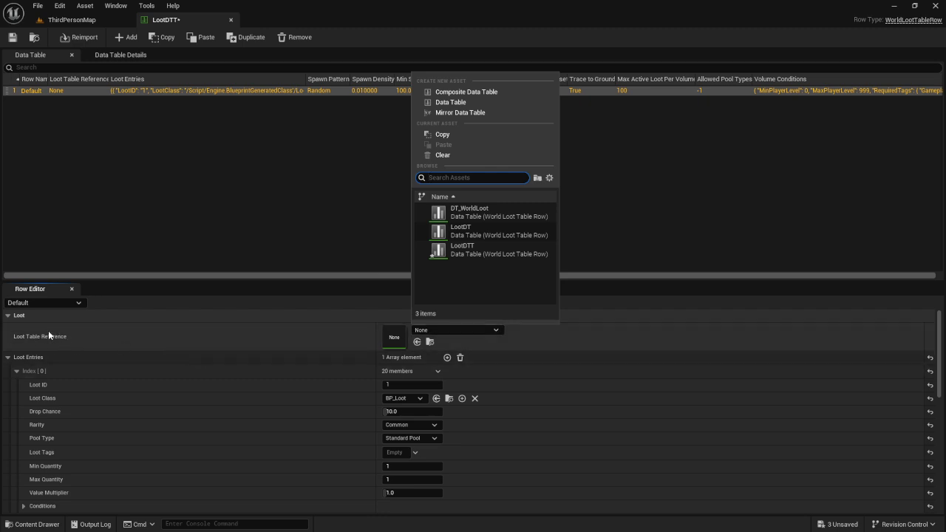
Check the row's name in the LootDTT data table after a brief look at ThirdPersonMap.
{"action": "left_click", "coordinate": [84, 26]}
{"action": "mouse_move", "coordinate": [351, 313]}
{"action": "right_mouse_down"}
{"action": "mouse_move", "coordinate": [451, 319]}
{"action": "mouse_move", "coordinate": [341, 341]}
{"action": "mouse_move", "coordinate": [351, 325]}
{"action": "mouse_move", "coordinate": [473, 296]}
{"action": "mouse_move", "coordinate": [352, 314]}
{"action": "right_mouse_up"}
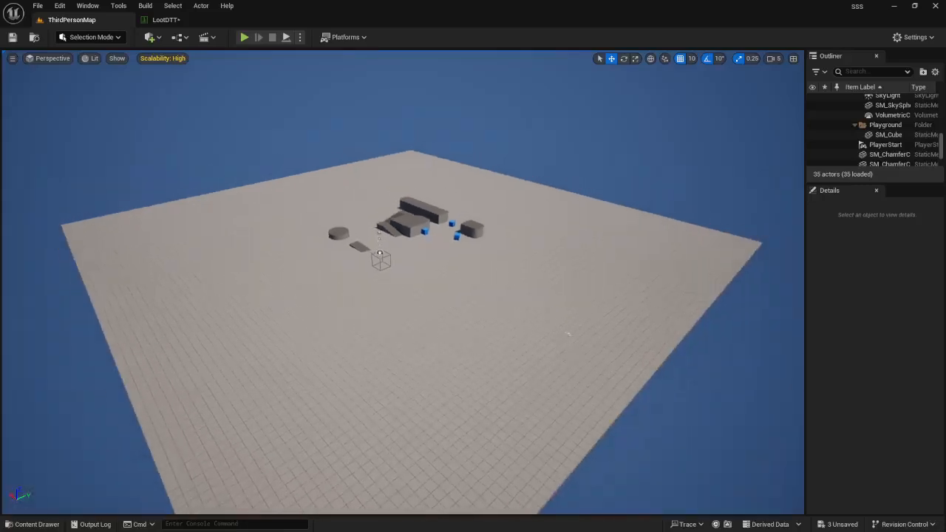
{"action": "left_click", "coordinate": [164, 19]}
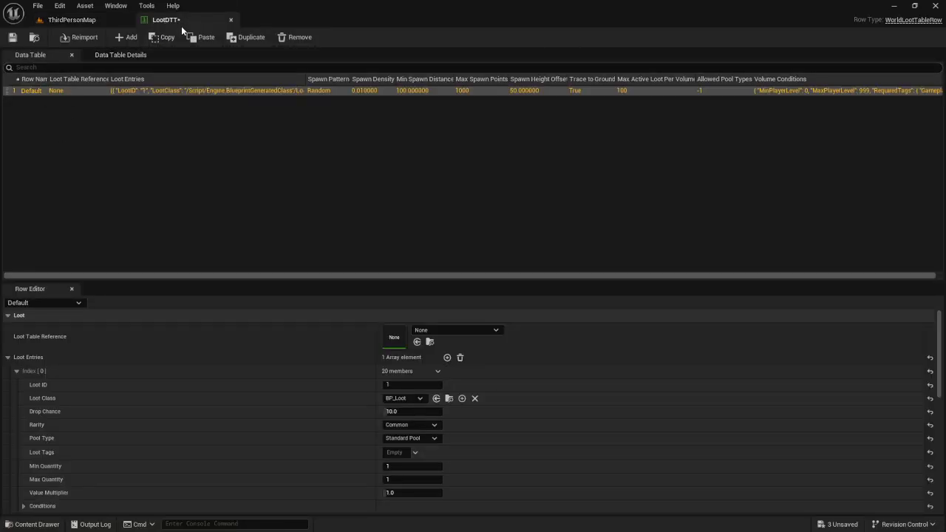
{"action": "double_click", "coordinate": [32, 91]}
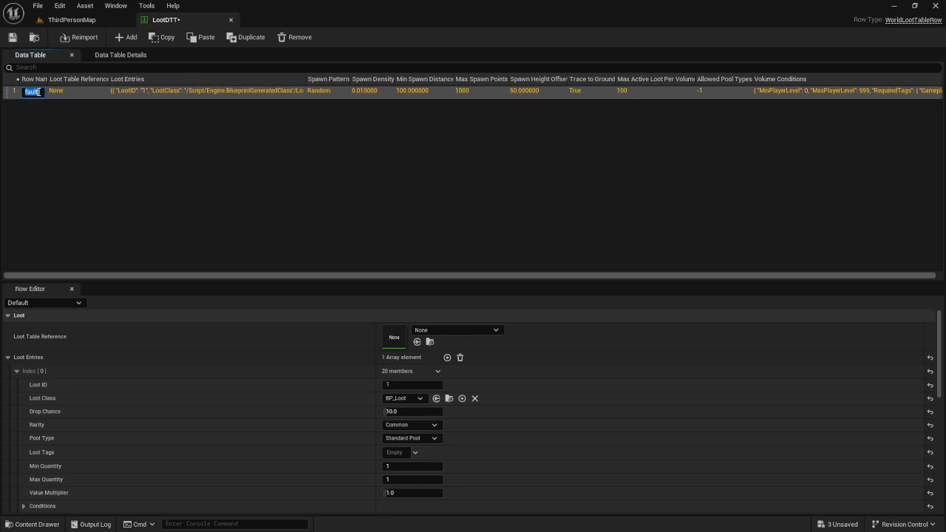
{"action": "left_click_drag", "start_coordinate": [39, 92], "coordinate": [14, 93]}
{"action": "left_click", "coordinate": [54, 128]}
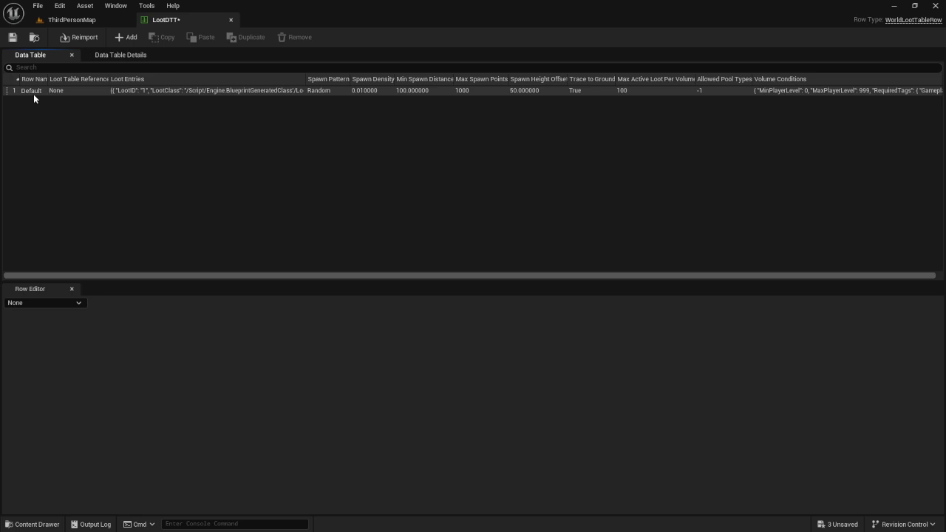
Add a Loot Drop Volume to ThirdPersonMap between the blue cubes, at about 930, 2400, 100.
{"action": "left_click", "coordinate": [75, 22]}
{"action": "key", "text": "s"}
{"action": "right_click_drag", "start_coordinate": [403, 283], "coordinate": [336, 329]}
{"action": "key", "text": "w"}
{"action": "key", "text": "s"}
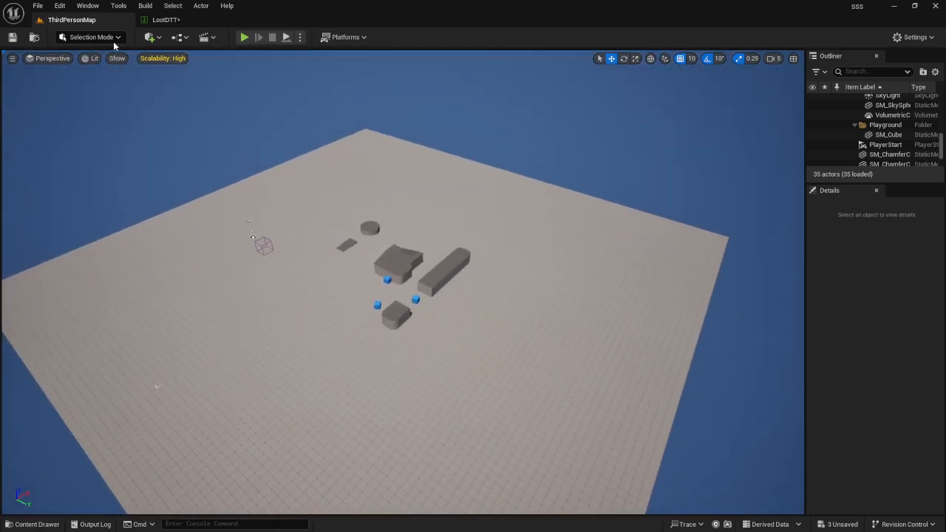
{"action": "left_click", "coordinate": [155, 42]}
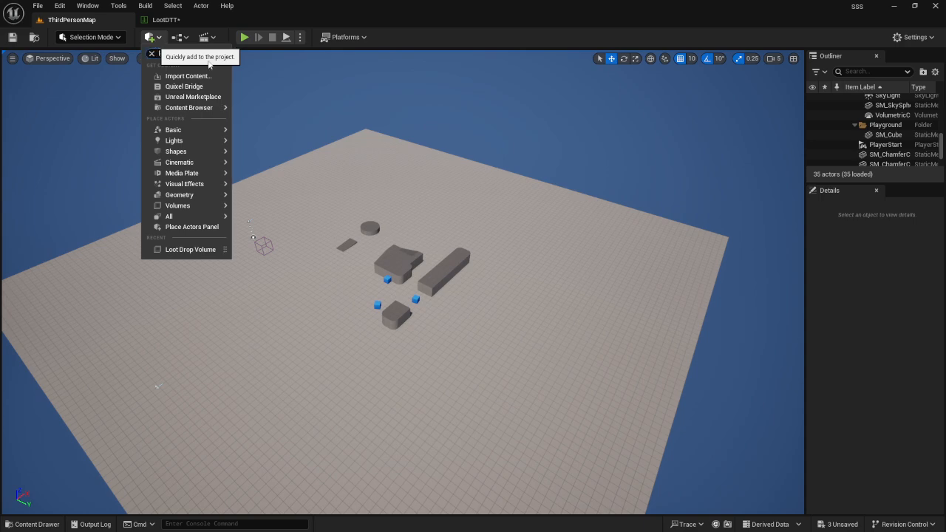
{"action": "type", "text": "loot"}
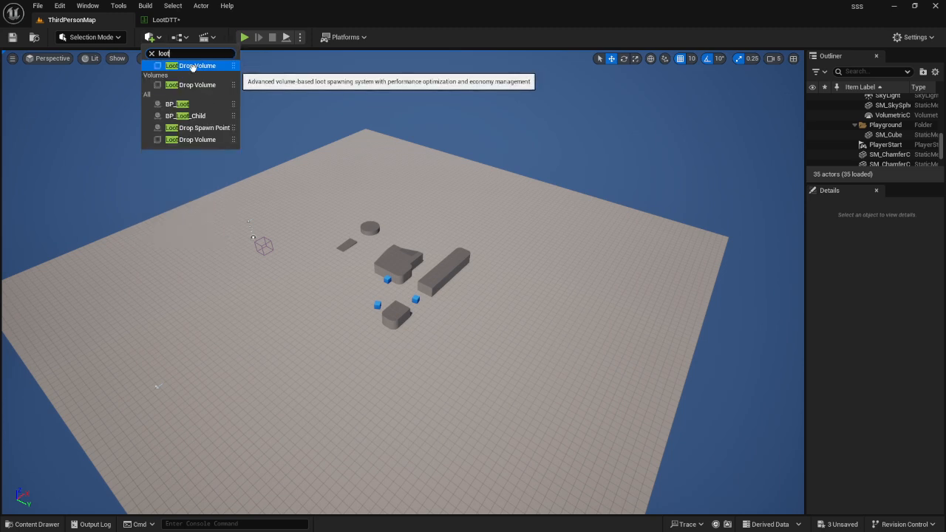
{"action": "key", "text": "Return"}
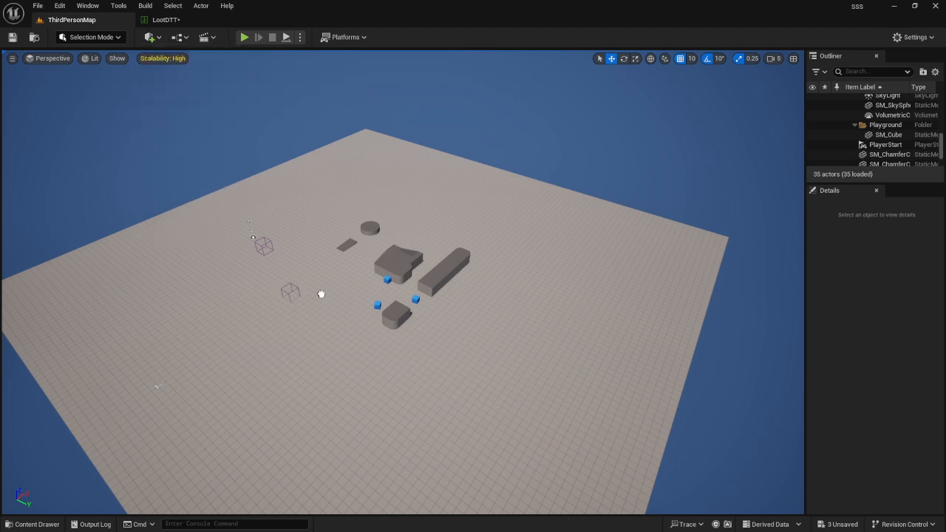
{"action": "left_click", "coordinate": [392, 297]}
{"action": "key", "text": "f"}
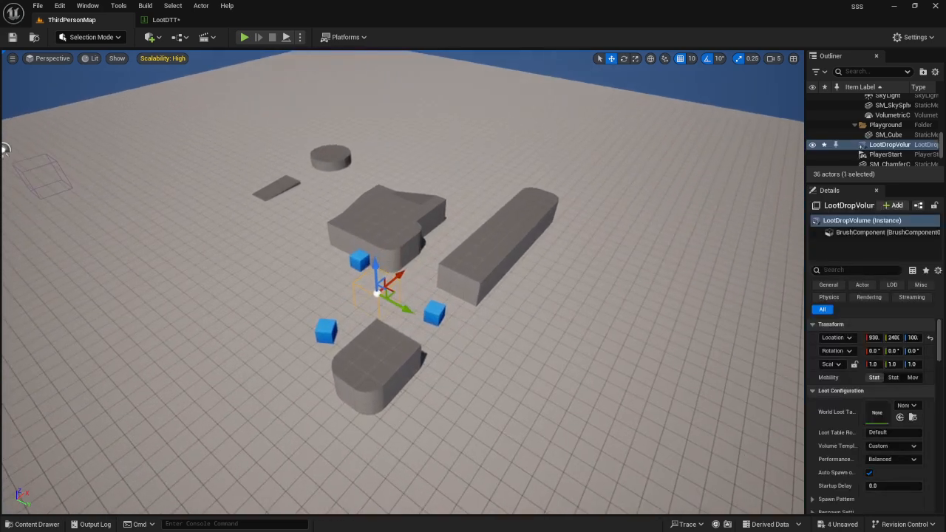
Scale the loot drop volume to 5.5 in X, 4.5 in Y and 2.5 in Z.
{"action": "key", "text": "r"}
{"action": "left_click_drag", "start_coordinate": [408, 313], "coordinate": [362, 264]}
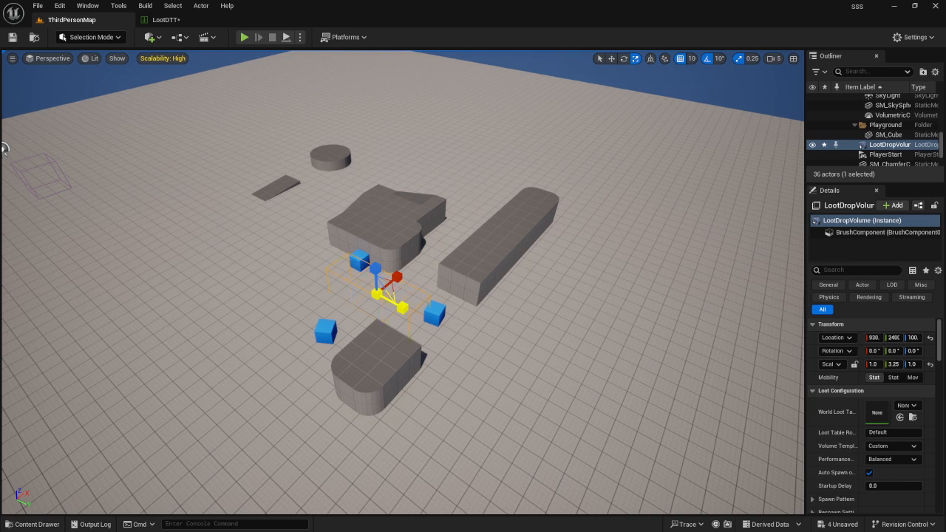
{"action": "left_click_drag", "start_coordinate": [402, 307], "coordinate": [411, 313]}
{"action": "left_click_drag", "start_coordinate": [397, 277], "coordinate": [454, 231]}
{"action": "left_click_drag", "start_coordinate": [375, 269], "coordinate": [375, 244]}
{"action": "key", "text": "s"}
{"action": "right_click_drag", "start_coordinate": [394, 314], "coordinate": [336, 281]}
{"action": "key", "text": "a"}
{"action": "key", "text": "d"}
{"action": "key", "text": "d"}
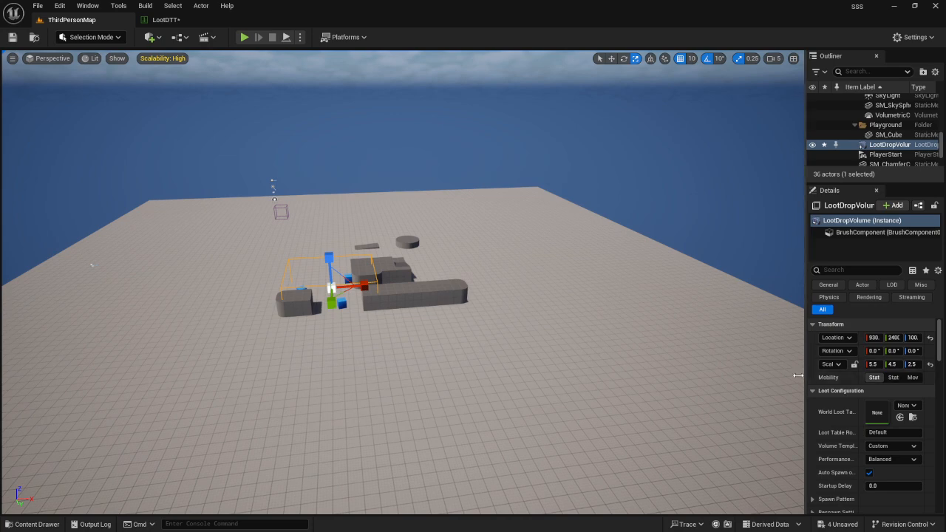
Widen the volume's property area and assign LootDTT as its World Loot Table.
{"action": "left_click_drag", "start_coordinate": [798, 376], "coordinate": [705, 381]}
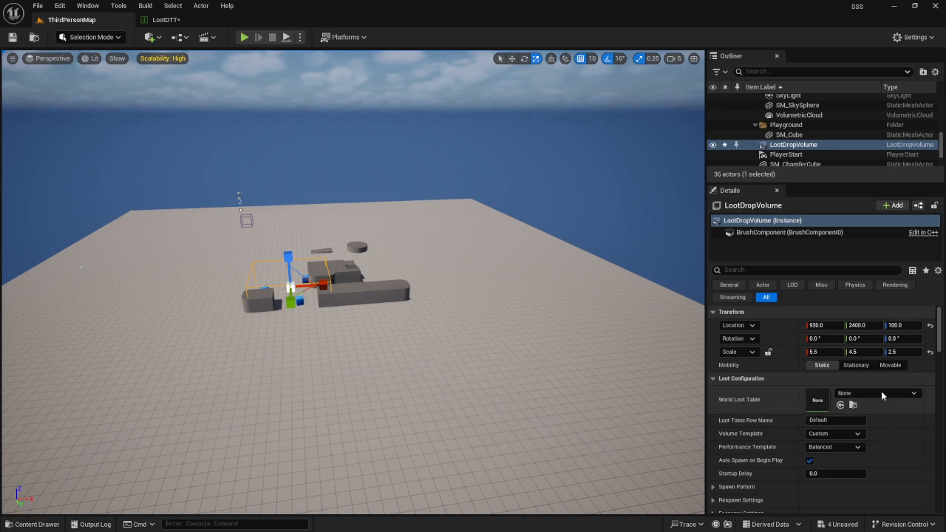
{"action": "left_click", "coordinate": [882, 395]}
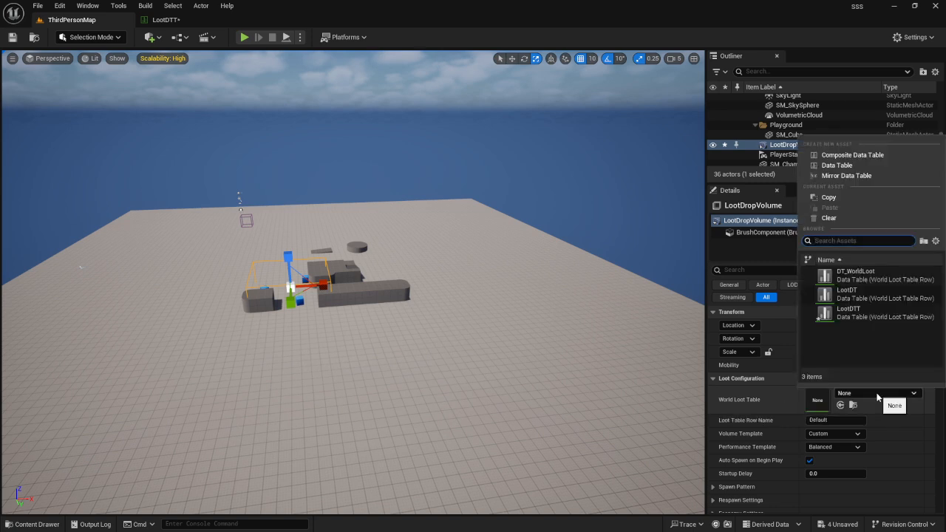
{"action": "left_click", "coordinate": [850, 314]}
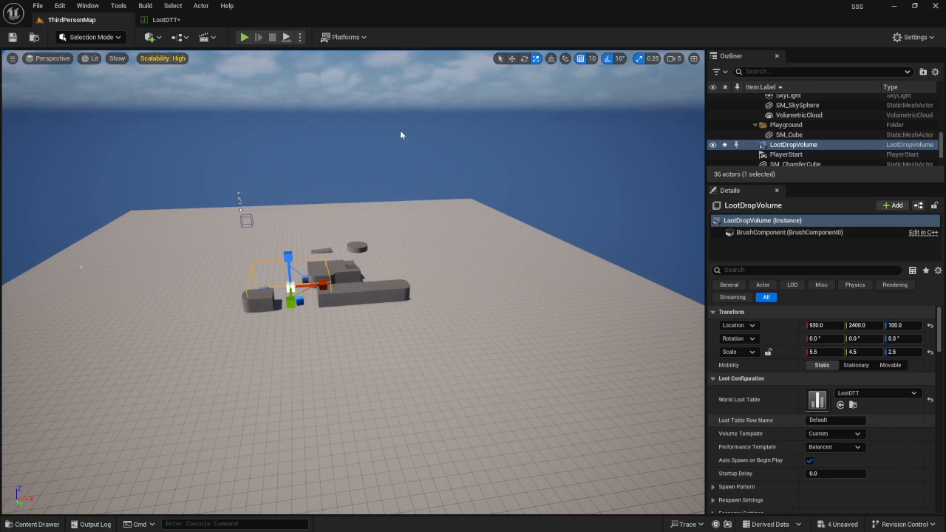
Compare the row name in the LootDTT table with the volume's Loot Table Row Name.
{"action": "left_click", "coordinate": [160, 19]}
{"action": "left_click", "coordinate": [32, 91]}
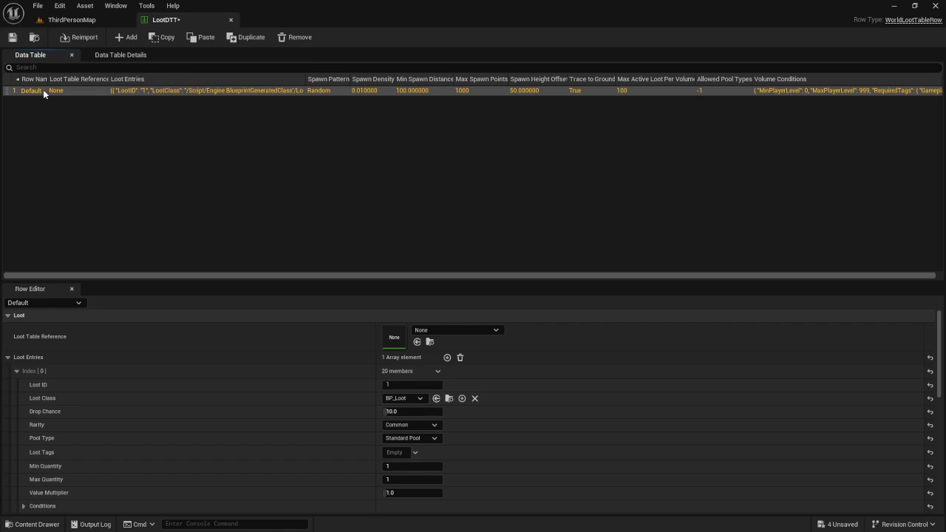
{"action": "left_click", "coordinate": [74, 20]}
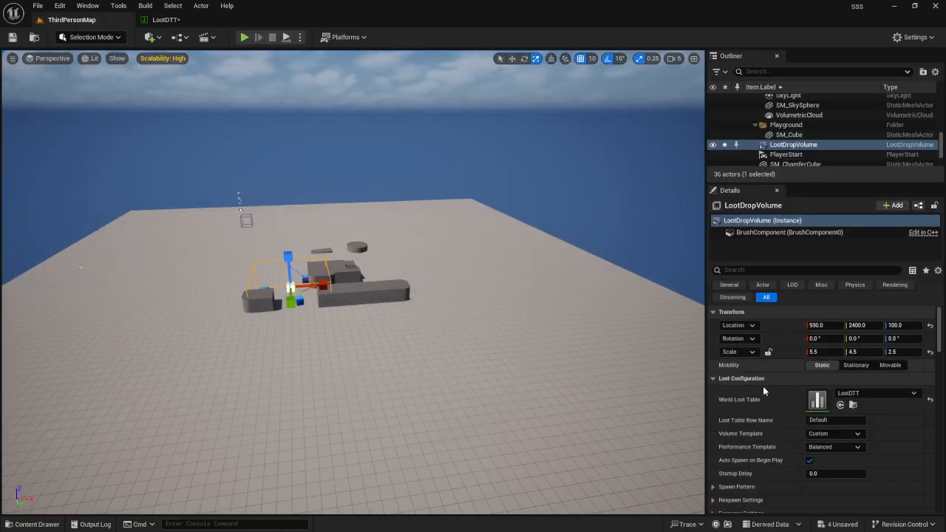
{"action": "left_click", "coordinate": [850, 421]}
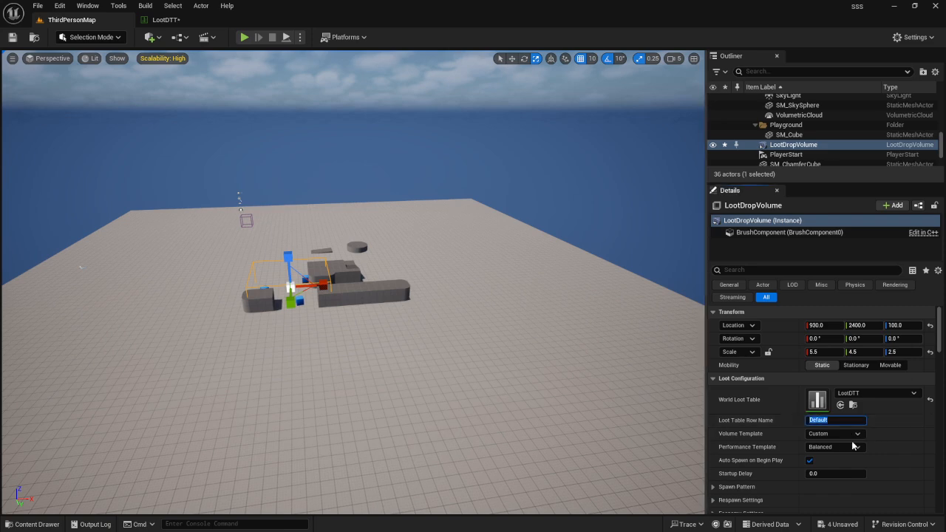
{"action": "left_click", "coordinate": [824, 420]}
{"action": "right_click_drag", "start_coordinate": [537, 365], "coordinate": [527, 345]}
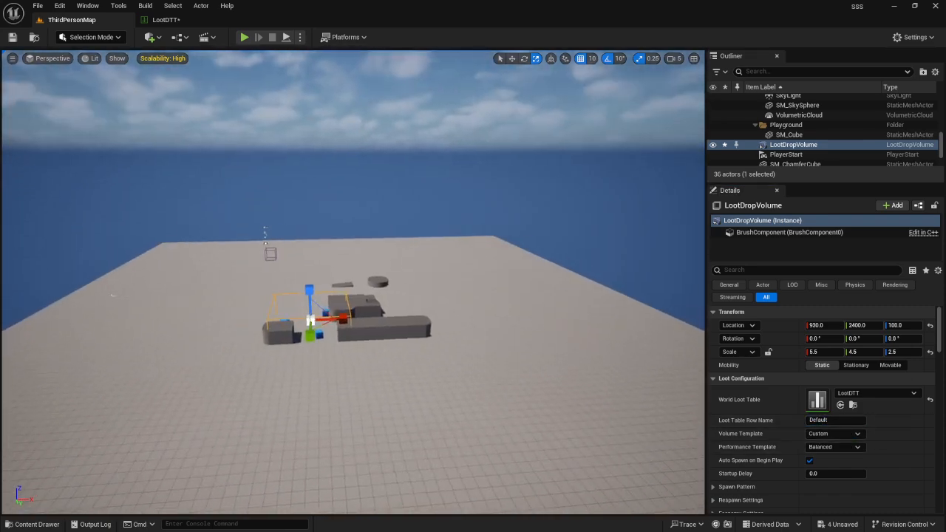
Set the loot drop volume's Volume Template to Open World.
{"action": "scroll", "coordinate": [745, 437], "scroll_direction": "down", "scroll_amount": 1}
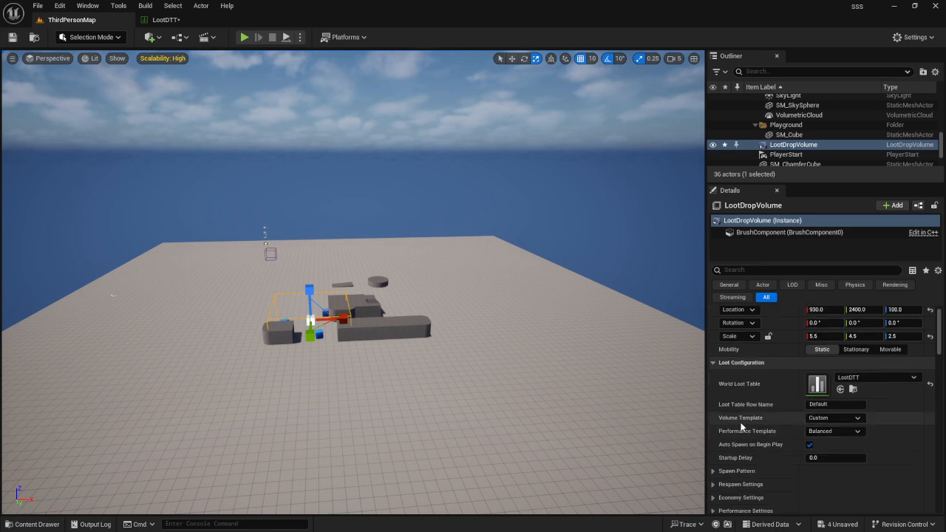
{"action": "left_click", "coordinate": [834, 418]}
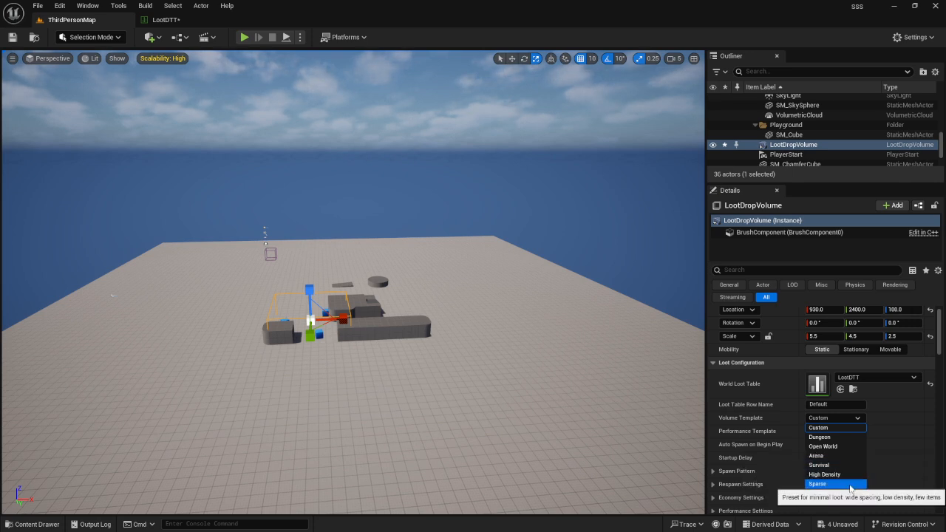
{"action": "left_click", "coordinate": [841, 446]}
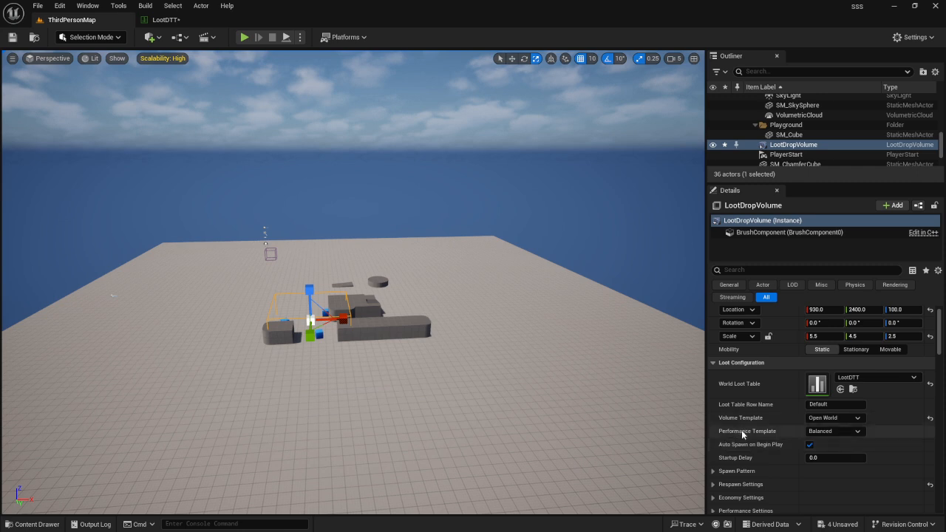
Set the loot drop volume's Performance Template to High Performance.
{"action": "left_click", "coordinate": [830, 431]}
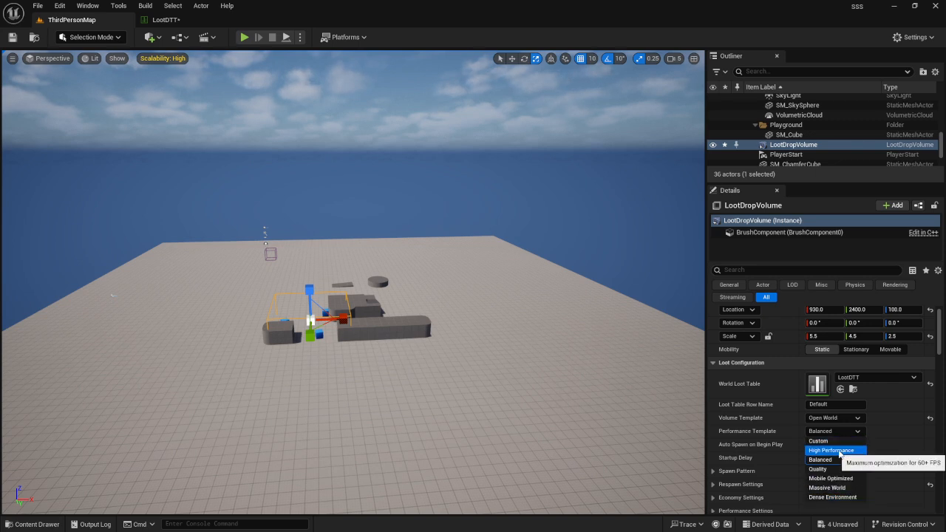
{"action": "left_click", "coordinate": [832, 450]}
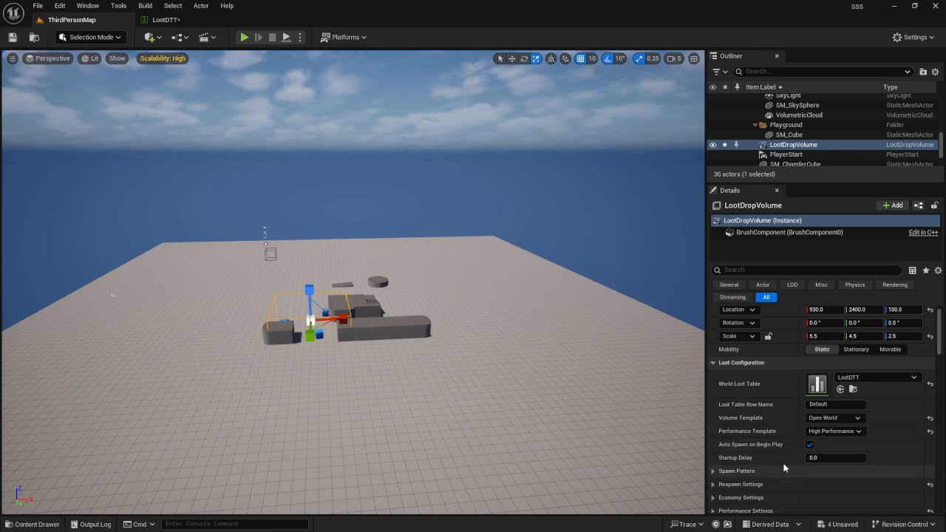
Examine the volume's Spawn Pattern and Respawn Settings, including respawn times, Smart Respawn and Player Check Radius.
{"action": "scroll", "coordinate": [735, 462], "scroll_direction": "down", "scroll_amount": 1}
{"action": "left_click", "coordinate": [713, 456]}
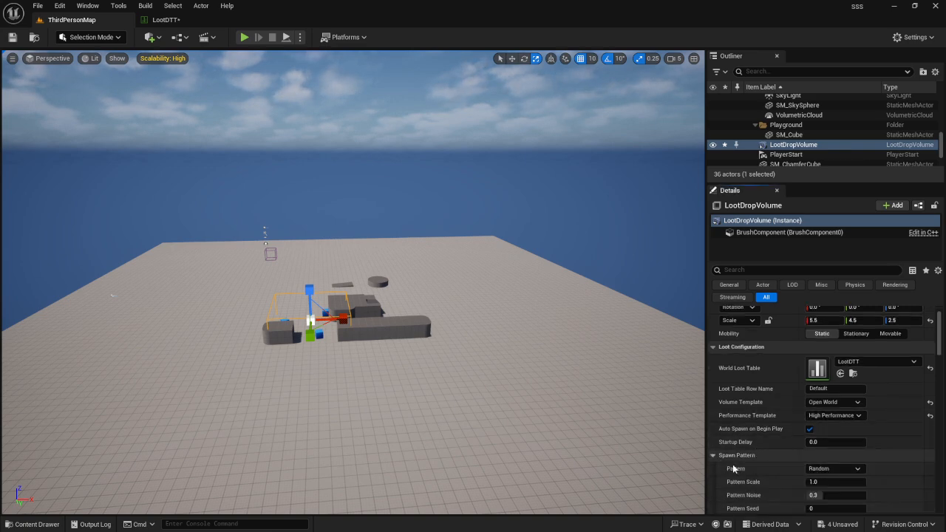
{"action": "scroll", "coordinate": [720, 454], "scroll_direction": "down", "scroll_amount": 2}
{"action": "left_click", "coordinate": [712, 408]}
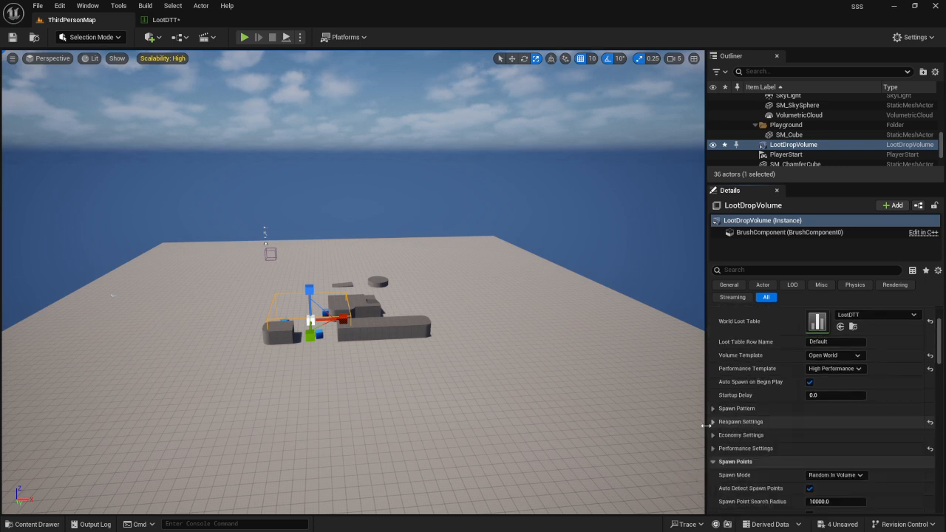
{"action": "left_click", "coordinate": [713, 421]}
{"action": "scroll", "coordinate": [748, 437], "scroll_direction": "down", "scroll_amount": 1}
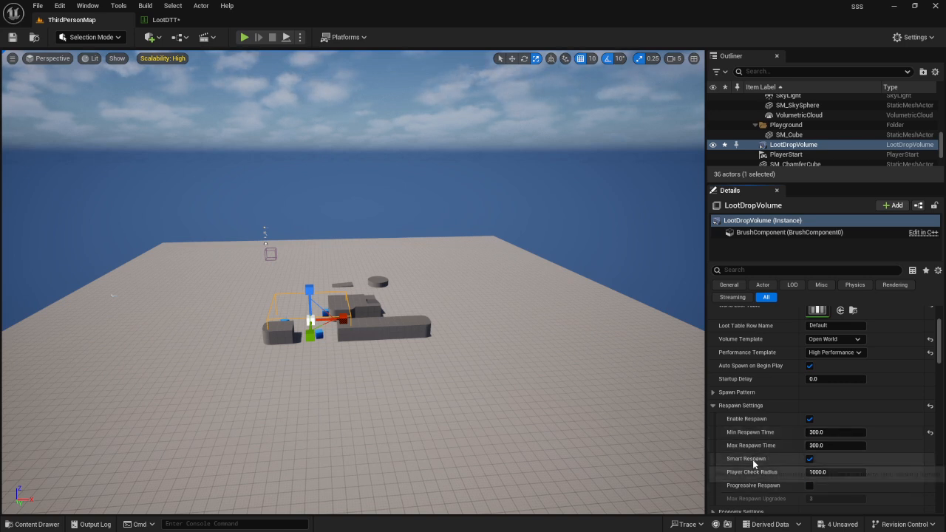
{"action": "scroll", "coordinate": [748, 421], "scroll_direction": "down", "scroll_amount": 2}
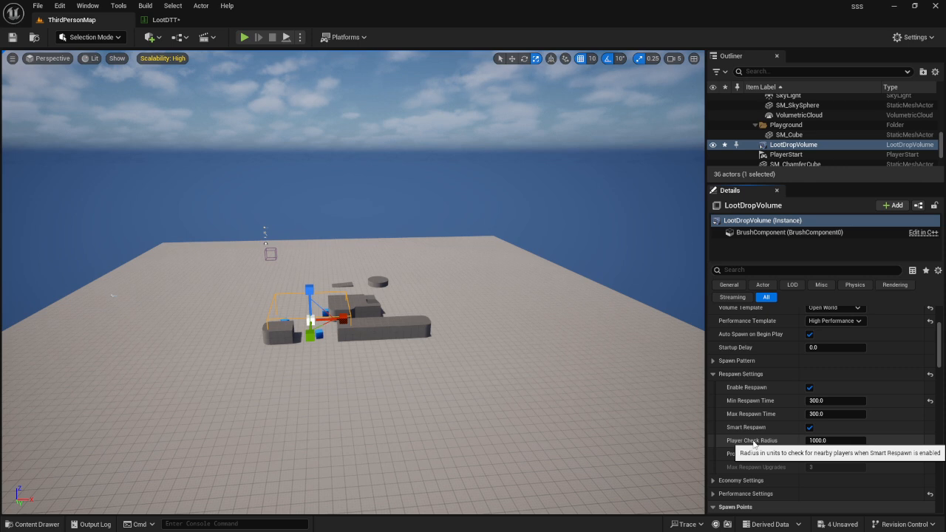
{"action": "left_click", "coordinate": [714, 374]}
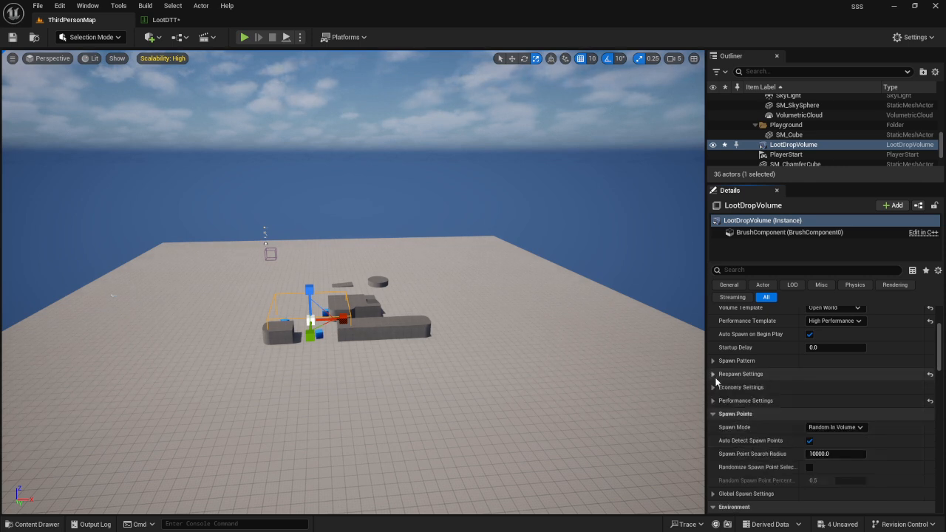
Collapse the Spawn Points section and review the volume's Environment settings for terrain, roof spawning and water avoidance.
{"action": "left_click", "coordinate": [716, 415]}
{"action": "left_click", "coordinate": [715, 415]}
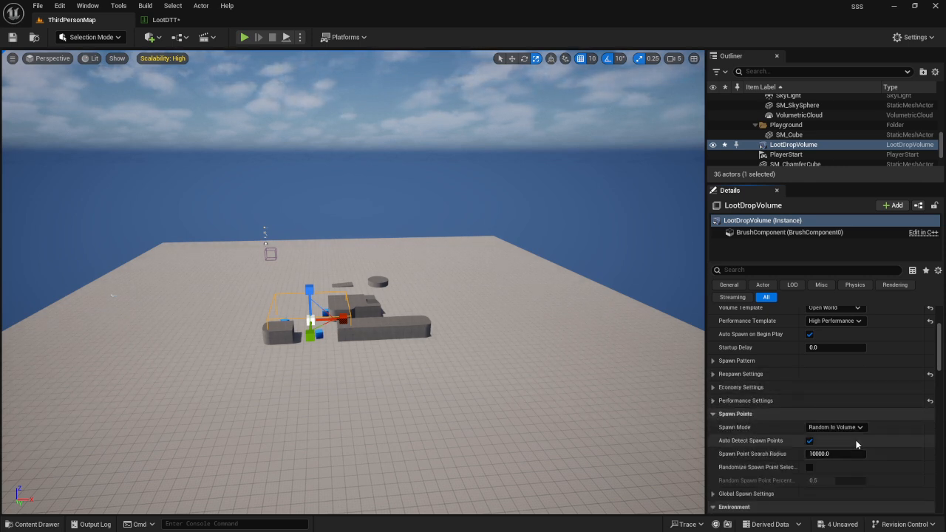
{"action": "left_click", "coordinate": [714, 414]}
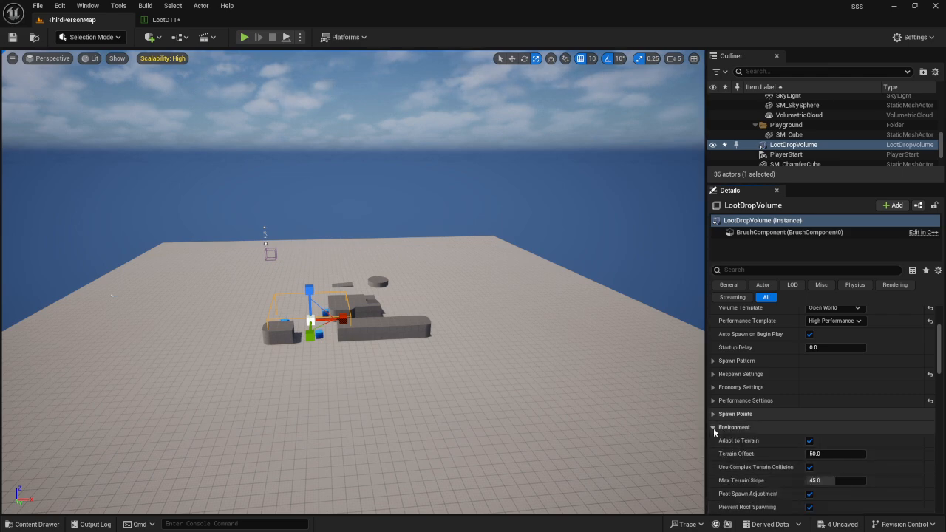
{"action": "scroll", "coordinate": [721, 439], "scroll_direction": "down", "scroll_amount": 2}
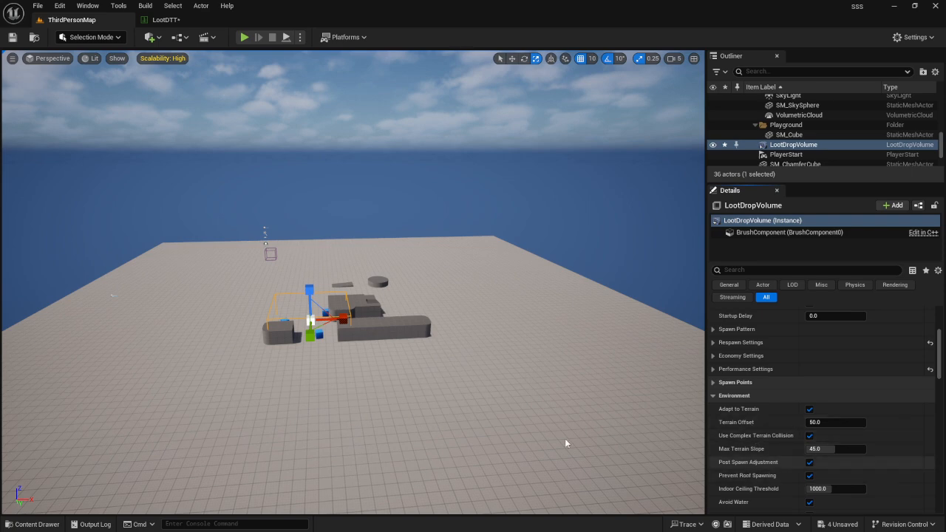
{"action": "right_click_drag", "start_coordinate": [576, 399], "coordinate": [551, 440]}
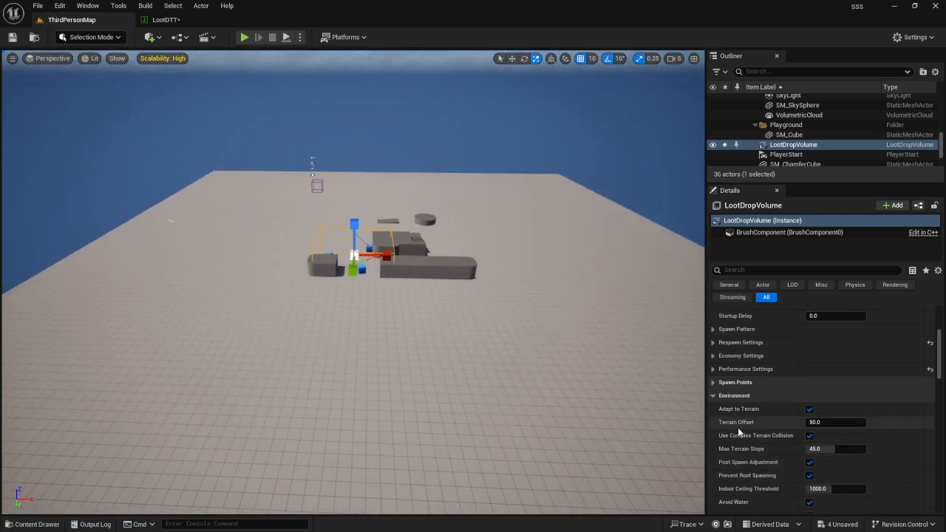
{"action": "scroll", "coordinate": [747, 458], "scroll_direction": "down", "scroll_amount": 2}
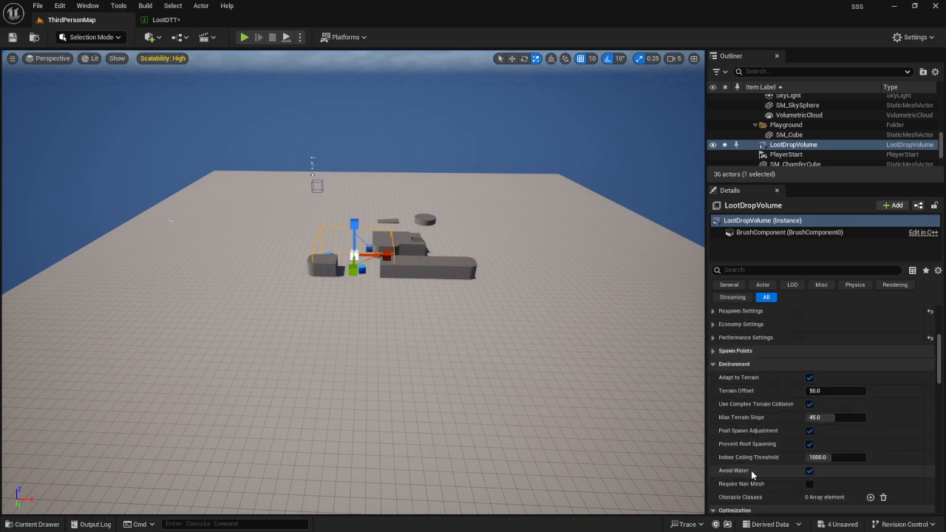
{"action": "mouse_move", "coordinate": [738, 486]}
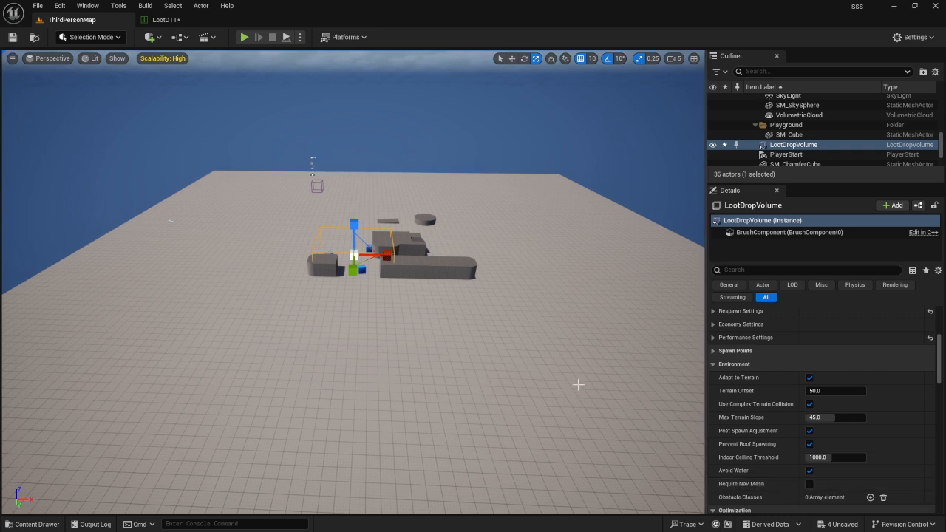
{"action": "mouse_move", "coordinate": [461, 361]}
{"action": "right_mouse_down"}
{"action": "mouse_move", "coordinate": [475, 341]}
{"action": "mouse_move", "coordinate": [448, 358]}
{"action": "mouse_move", "coordinate": [461, 361]}
{"action": "right_mouse_up"}
{"action": "right_click_drag", "start_coordinate": [689, 474], "coordinate": [666, 472]}
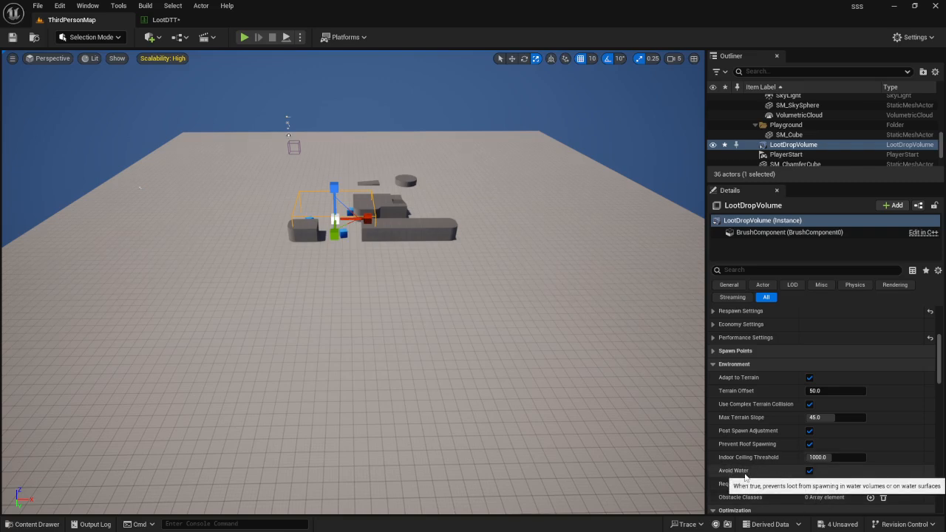
Collapse the property sections around Debug and enable Show Debug Visualization and Show Analytics for the loot drop volume.
{"action": "left_click", "coordinate": [713, 364]}
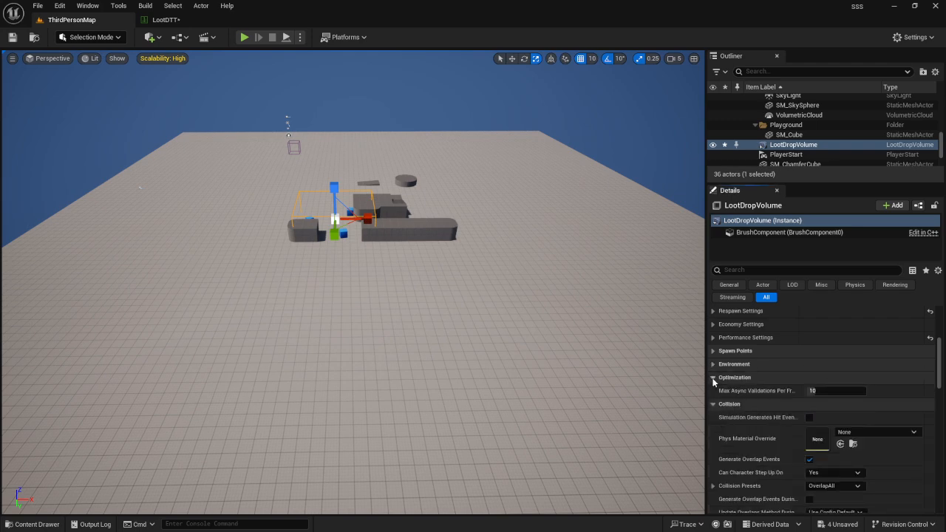
{"action": "left_click", "coordinate": [713, 378]}
{"action": "left_click", "coordinate": [712, 390]}
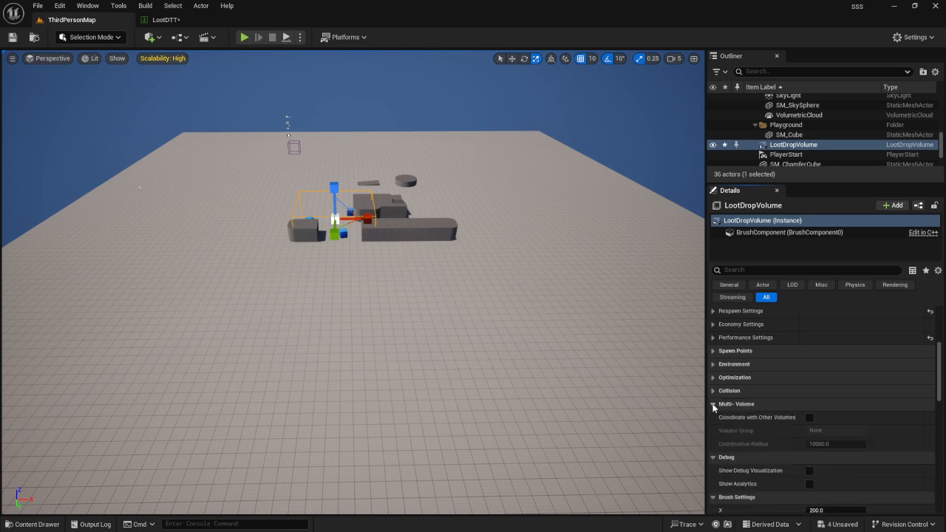
{"action": "left_click", "coordinate": [713, 405]}
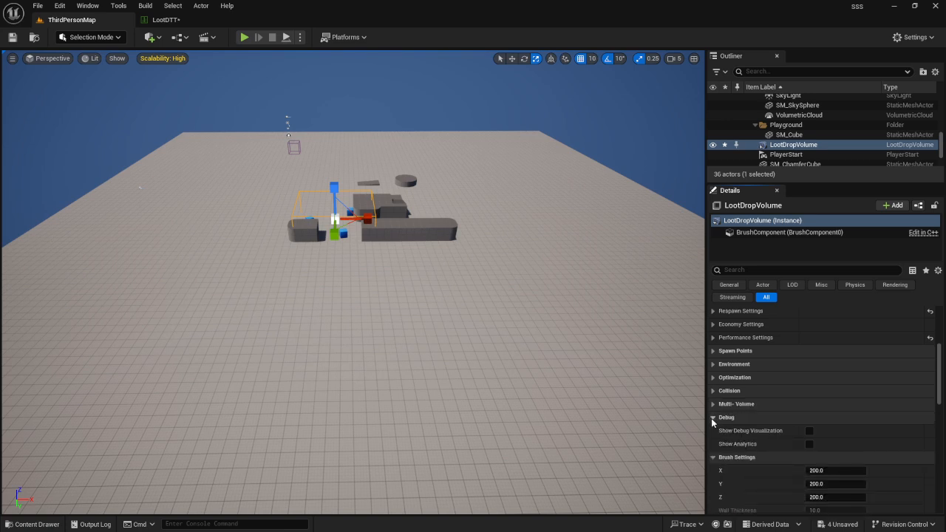
{"action": "left_click", "coordinate": [809, 431]}
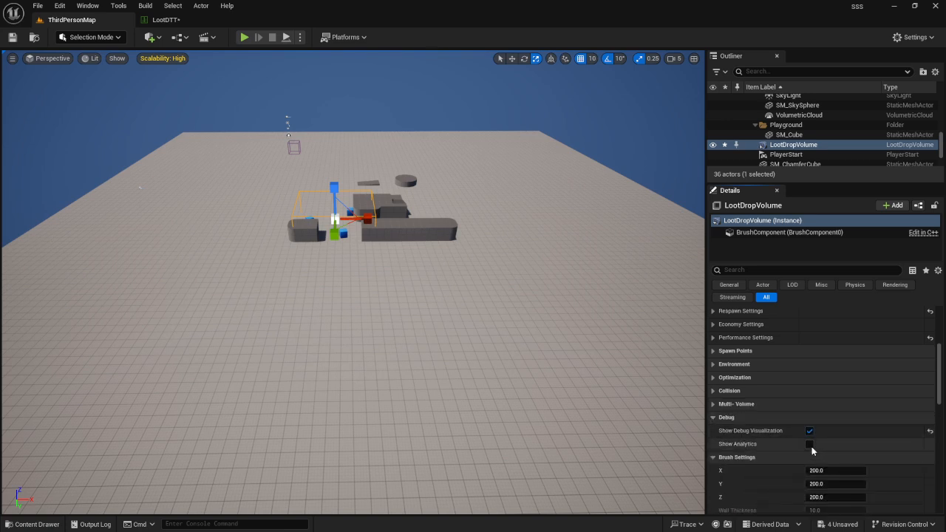
{"action": "left_click", "coordinate": [711, 458]}
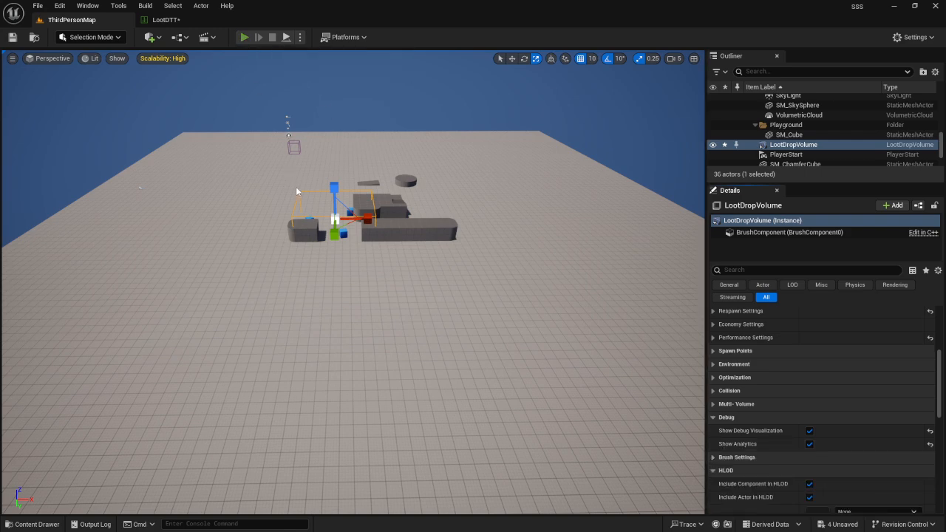
Play-test the level by running the character through the loot drop volume to collect loot, and end the session.
{"action": "key", "text": "alt+p"}
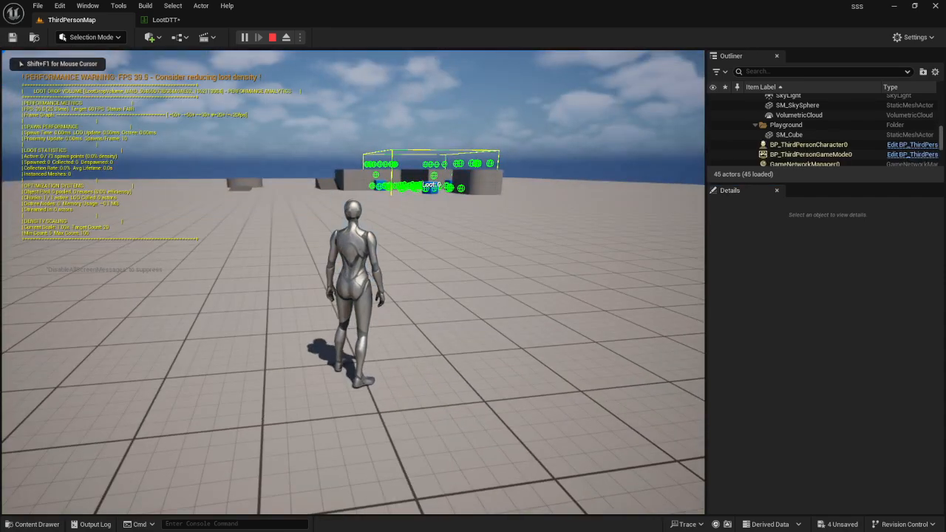
{"action": "key", "text": "w"}
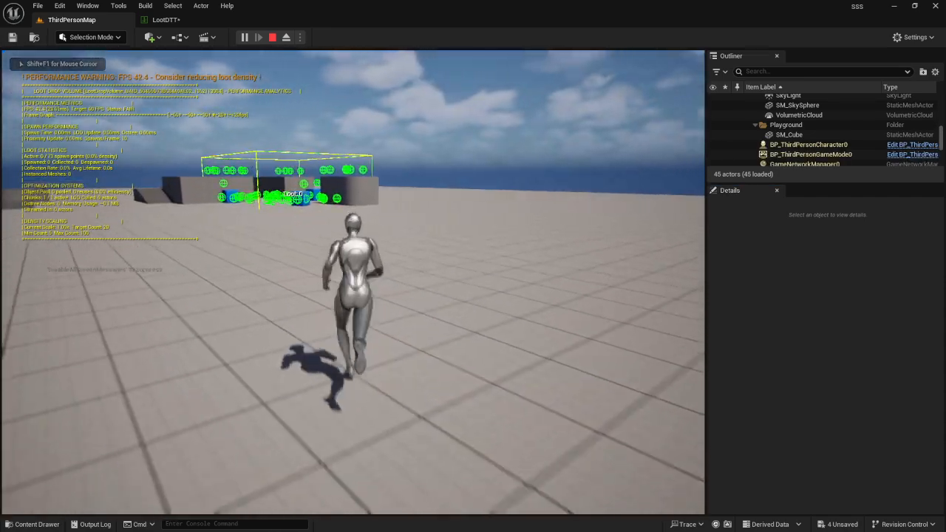
{"action": "key", "text": "a"}
{"action": "key", "text": "a"}
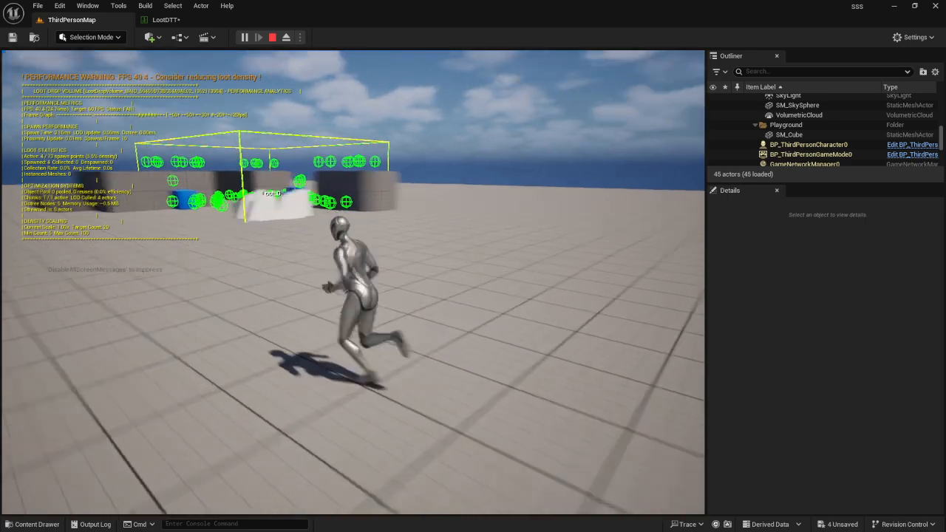
{"action": "key", "text": "d"}
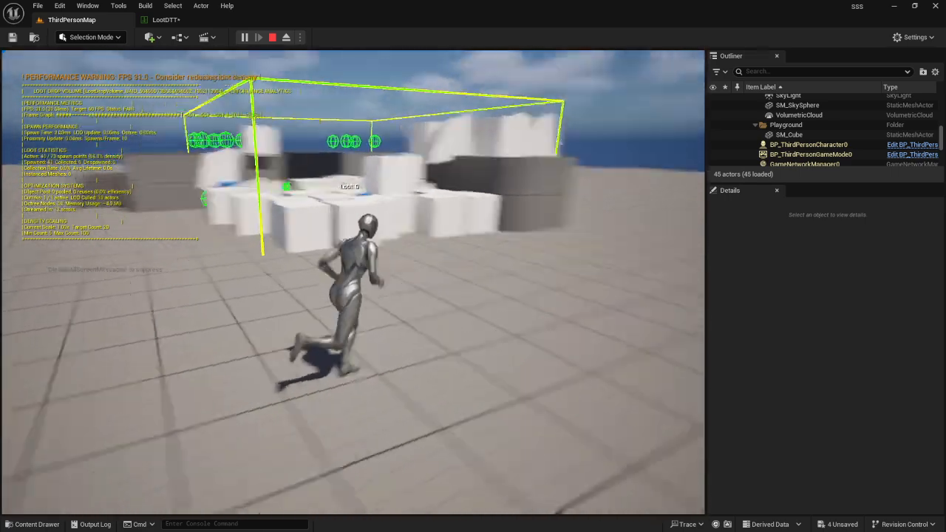
{"action": "key", "text": "w"}
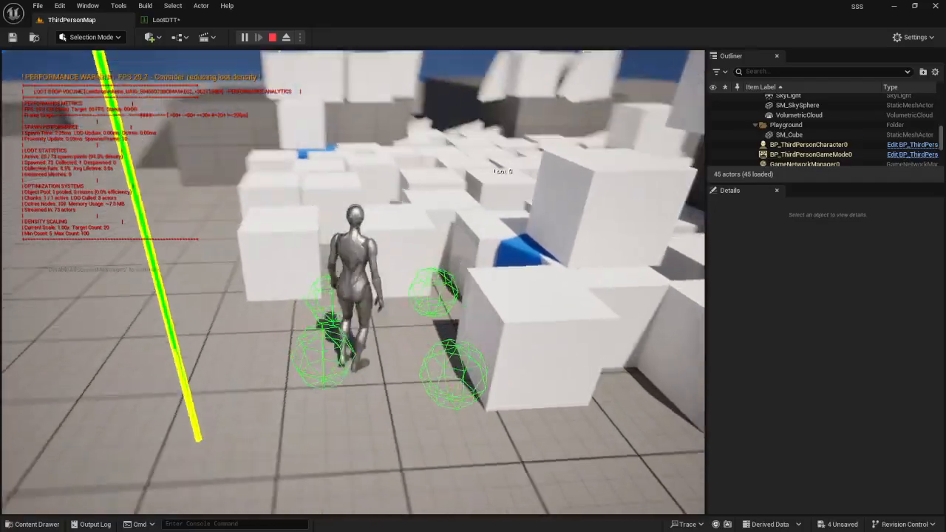
{"action": "key", "text": "w"}
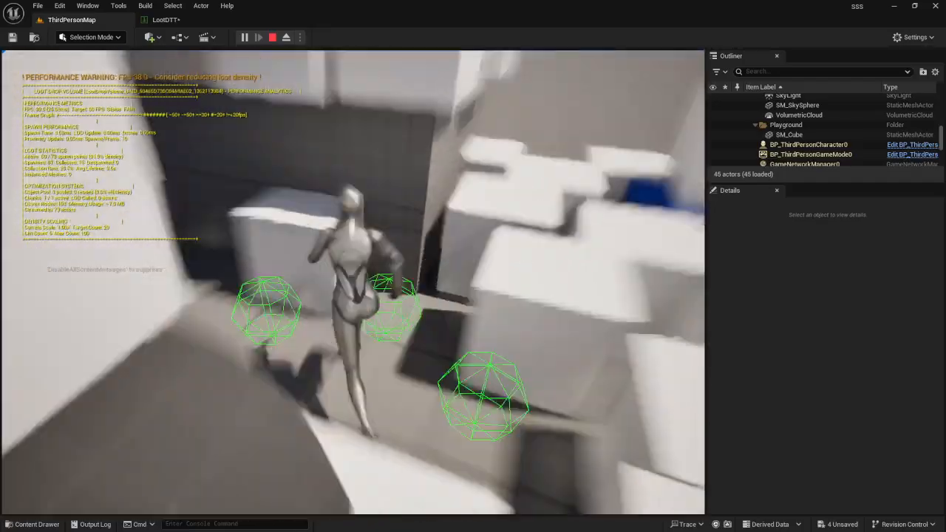
{"action": "key", "text": "w"}
{"action": "key", "text": "w"}
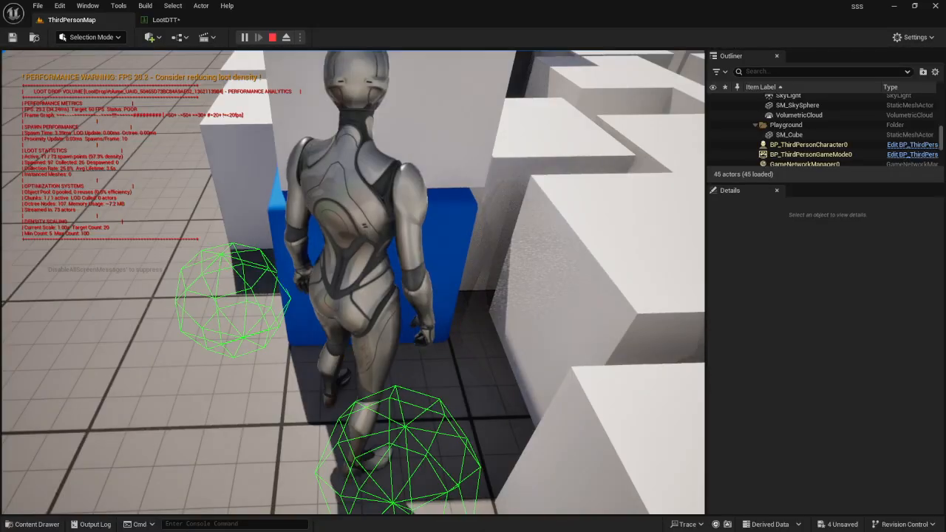
{"action": "key", "text": "w"}
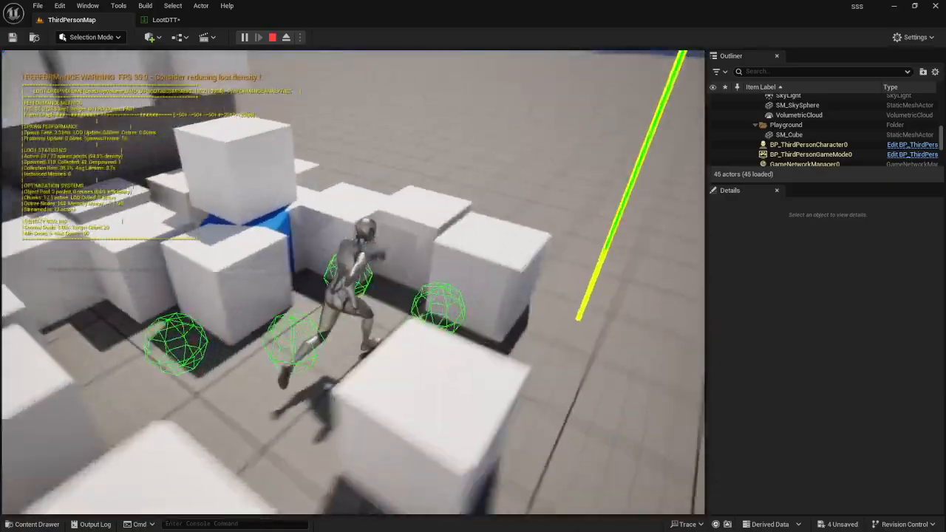
{"action": "key", "text": "w"}
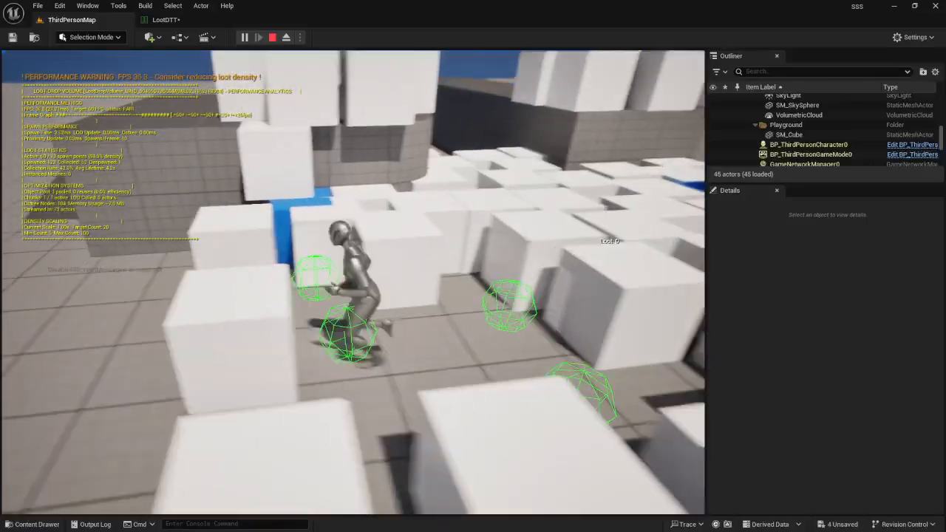
{"action": "key", "text": "s"}
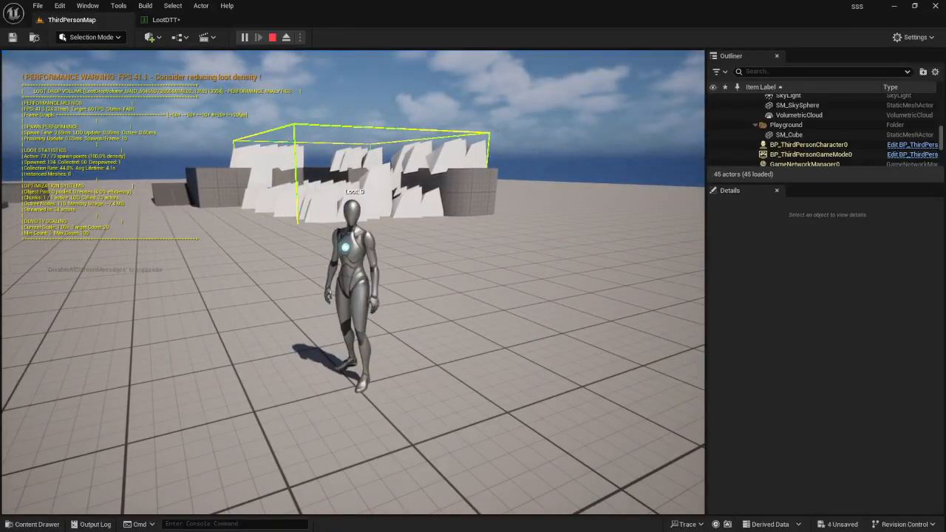
{"action": "key", "text": "Escape"}
Set the Drop Chance of the Default row's loot entry to 1.0 in LootDTT, save the table and return to ThirdPersonMap.
{"action": "left_click", "coordinate": [171, 21]}
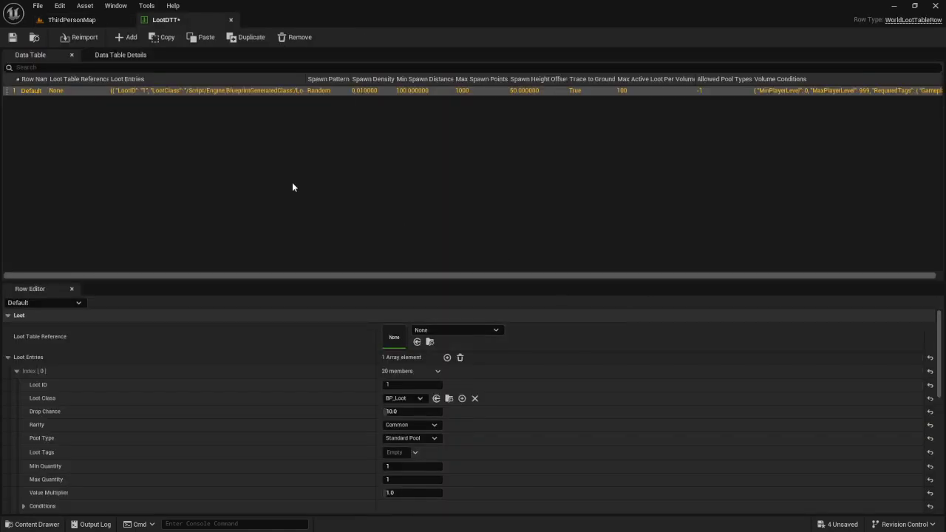
{"action": "scroll", "coordinate": [281, 415], "scroll_direction": "down", "scroll_amount": 1}
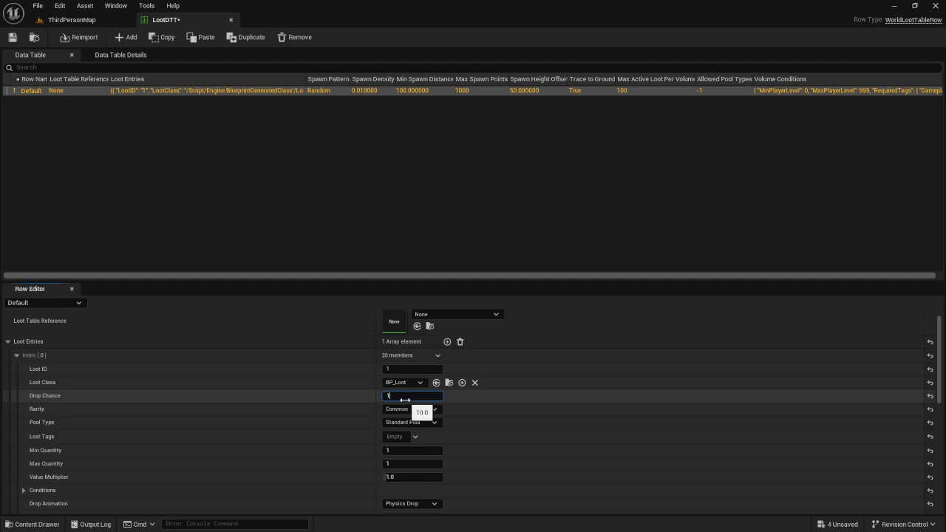
{"action": "left_click", "coordinate": [72, 21]}
Play-test the level again with the changed drop chance, moving the character through the spawned loot, and stop the session.
{"action": "key", "text": "alt+p"}
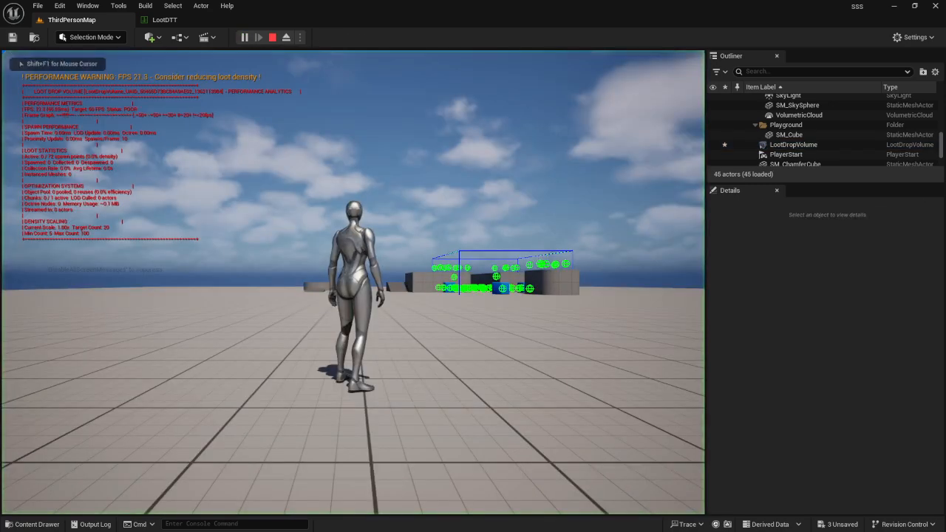
{"action": "key", "text": "w"}
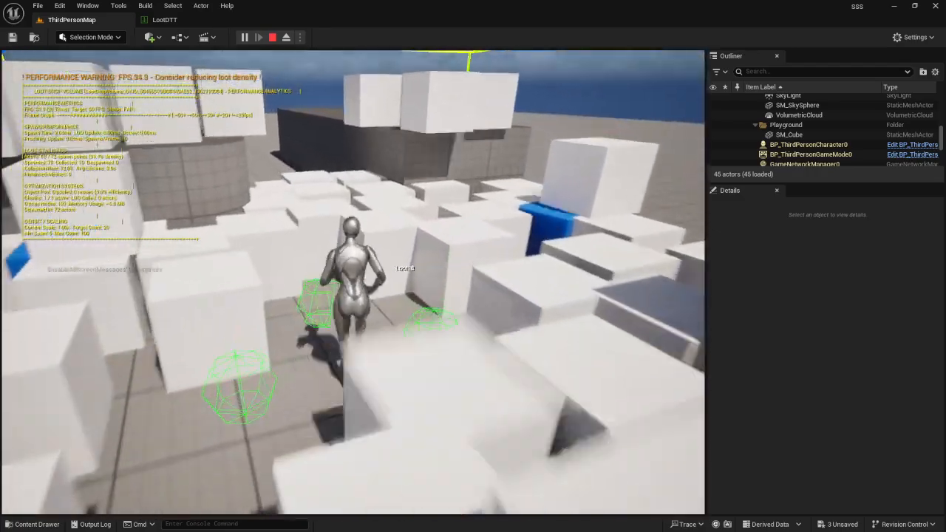
{"action": "key", "text": "s"}
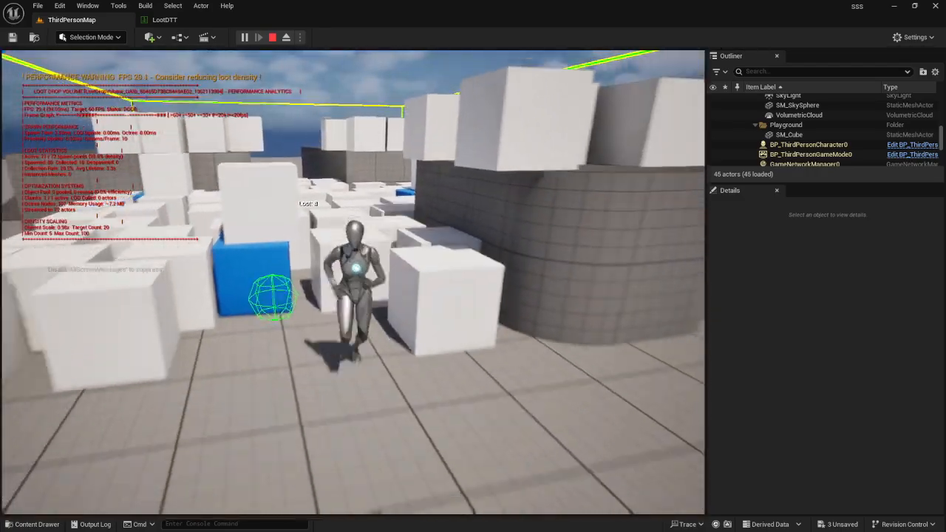
{"action": "key", "text": "Escape"}
Duplicate the Default row in the LootDTT data table and name the copy Sphere.
{"action": "left_click", "coordinate": [171, 21]}
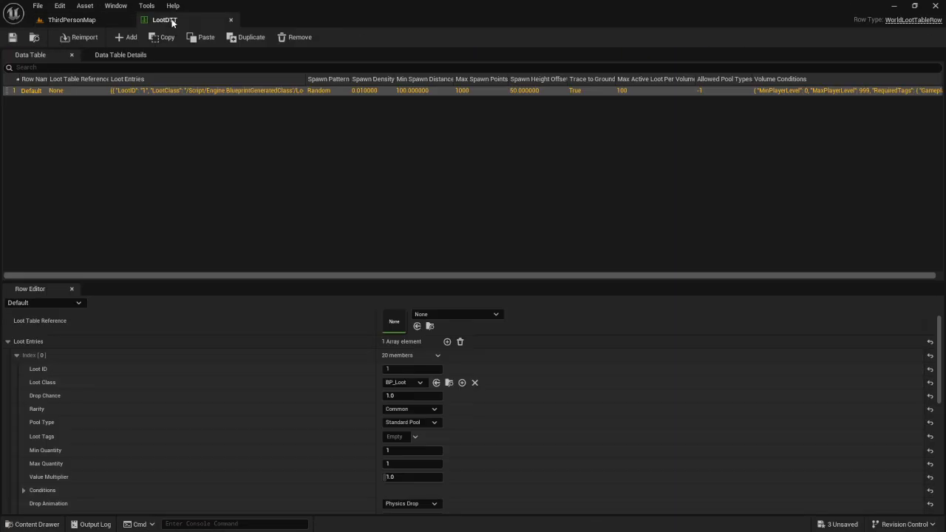
{"action": "left_click", "coordinate": [35, 89]}
{"action": "key", "text": "ctrl+d"}
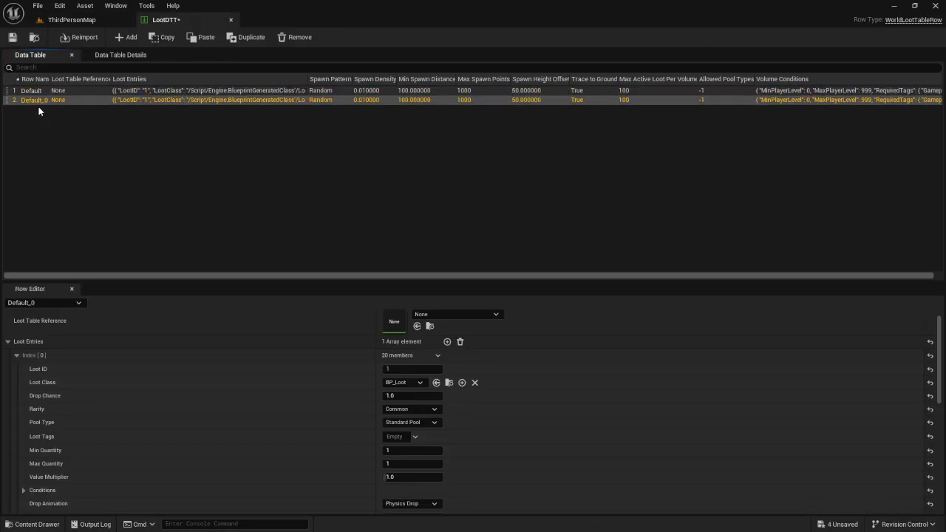
{"action": "double_click", "coordinate": [37, 101]}
{"action": "type", "text": "S"}
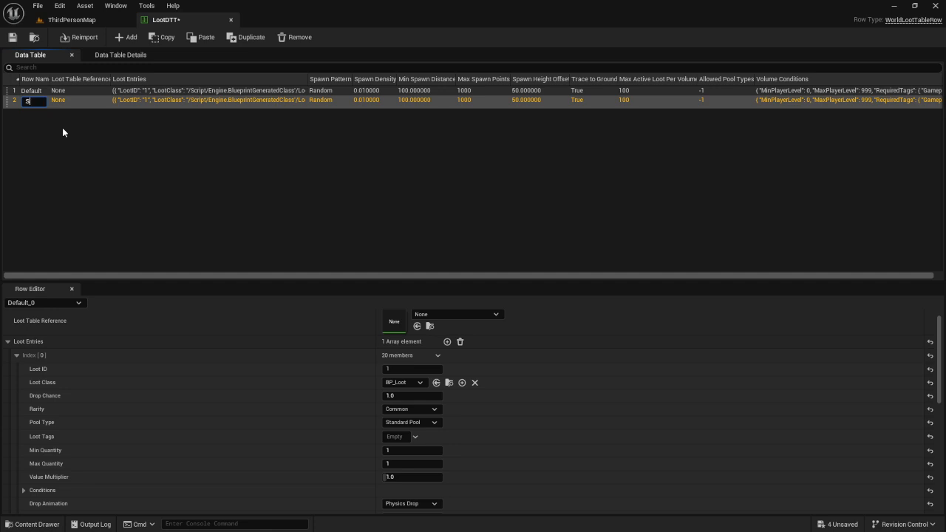
{"action": "type", "text": "phere"}
{"action": "key", "text": "Return"}
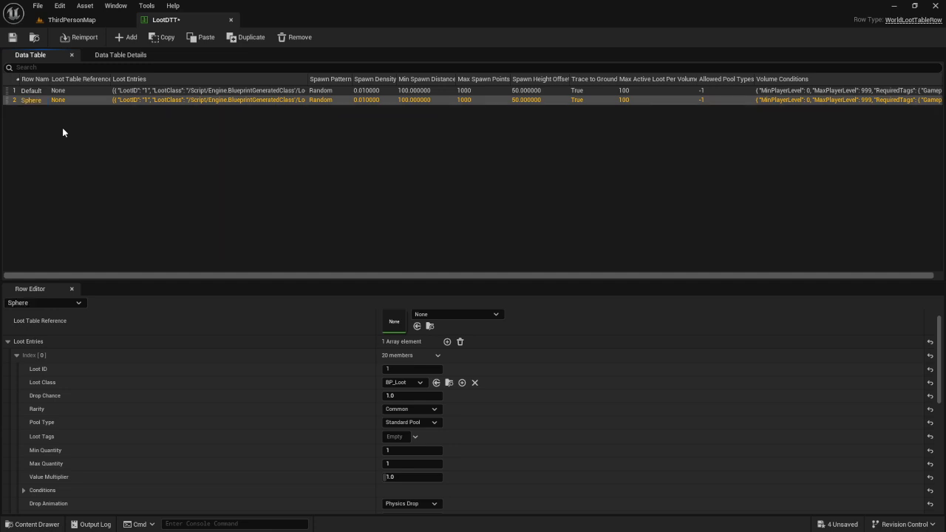
{"action": "double_click", "coordinate": [35, 102]}
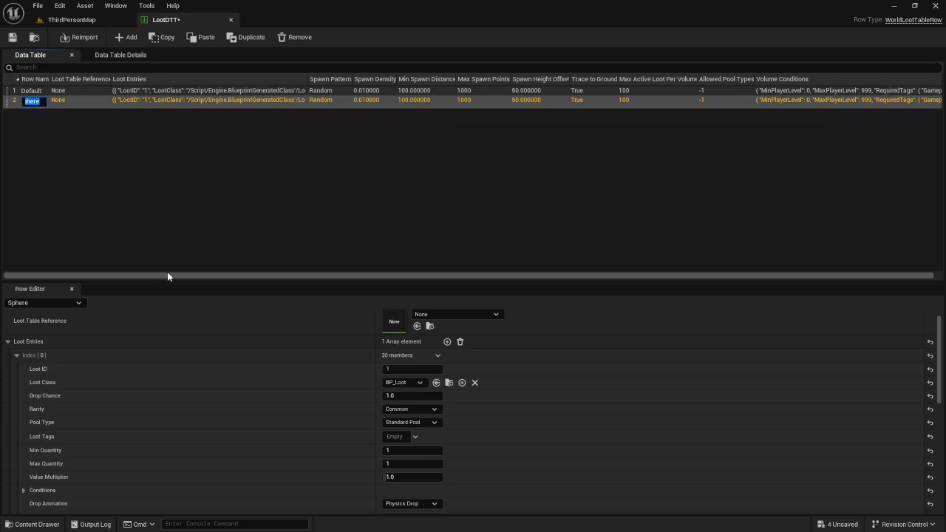
{"action": "left_click", "coordinate": [236, 273]}
{"action": "left_click", "coordinate": [37, 101]}
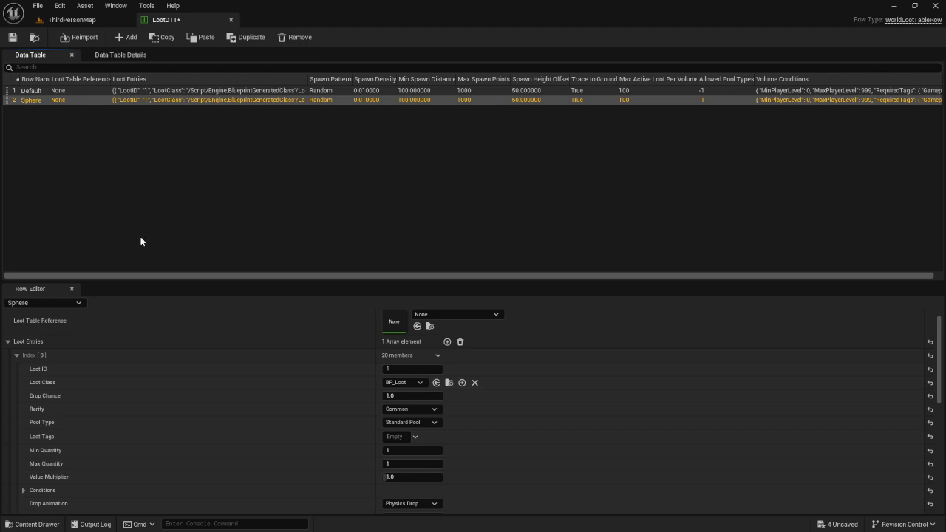
Assign the BP_Loot_Child blueprint from the plugin's Demo folder as the Loot Class of the Sphere row's loot entry.
{"action": "left_click", "coordinate": [30, 524]}
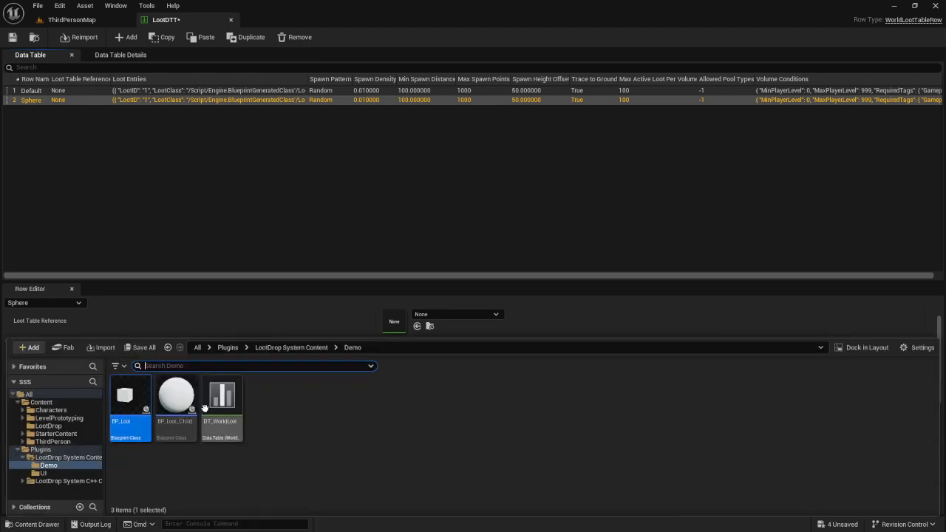
{"action": "right_click", "coordinate": [137, 401]}
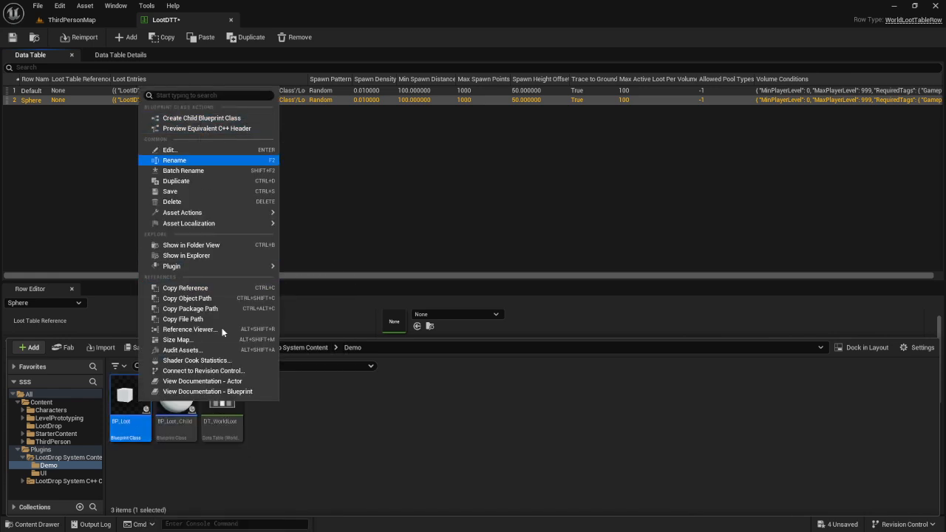
{"action": "left_click", "coordinate": [161, 470]}
{"action": "left_click", "coordinate": [178, 402]}
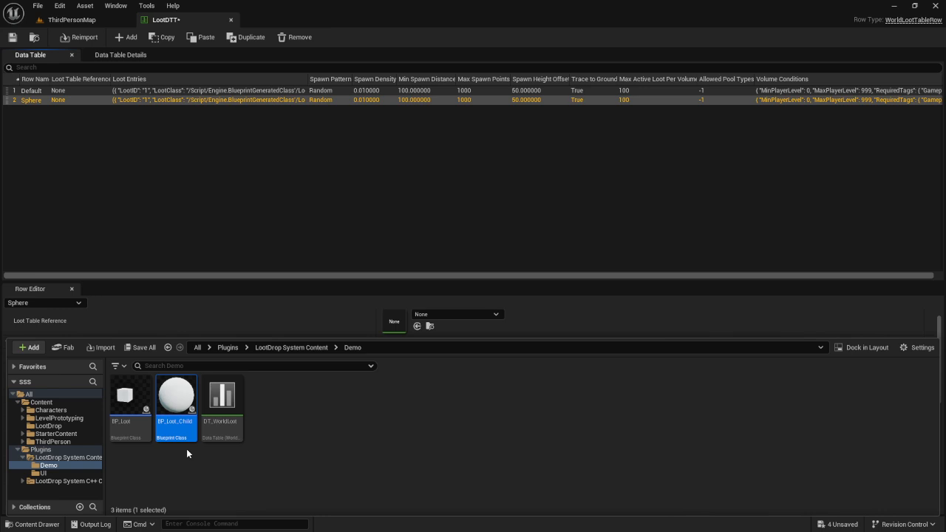
{"action": "left_click", "coordinate": [215, 169]}
{"action": "left_click", "coordinate": [33, 100]}
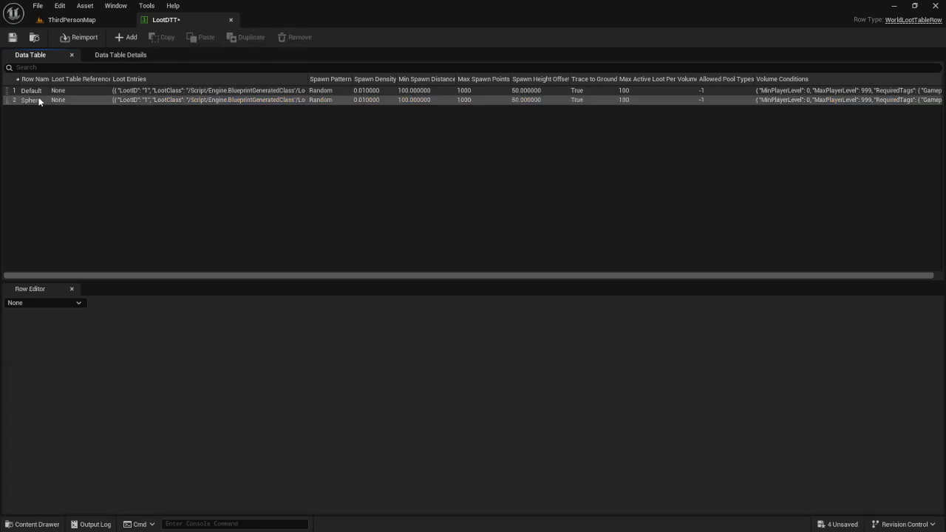
{"action": "left_click", "coordinate": [437, 382]}
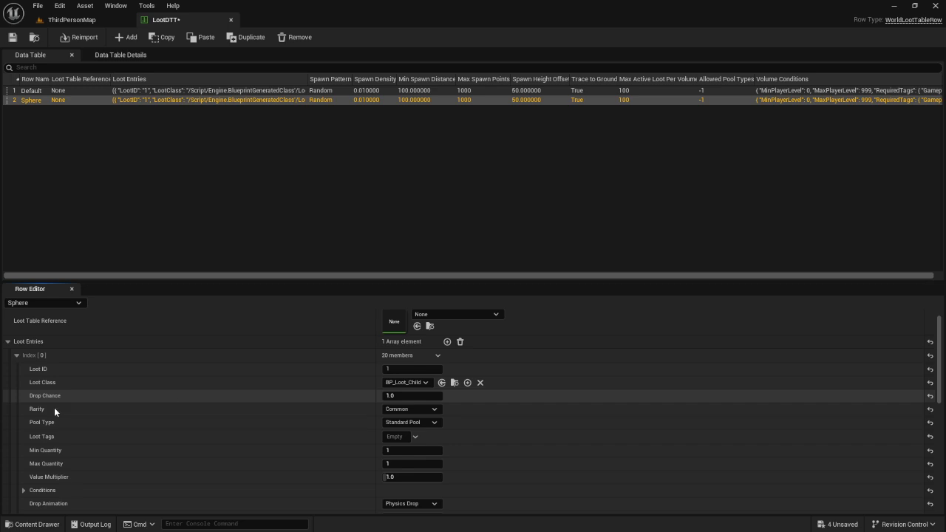
{"action": "scroll", "coordinate": [185, 444], "scroll_direction": "down", "scroll_amount": 2}
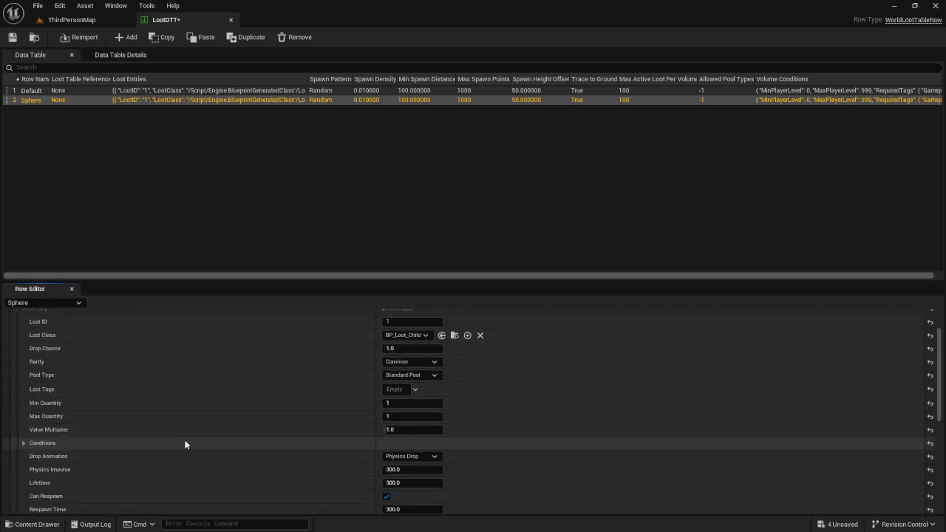
{"action": "scroll", "coordinate": [186, 444], "scroll_direction": "down", "scroll_amount": 2}
{"action": "scroll", "coordinate": [186, 443], "scroll_direction": "up", "scroll_amount": 5}
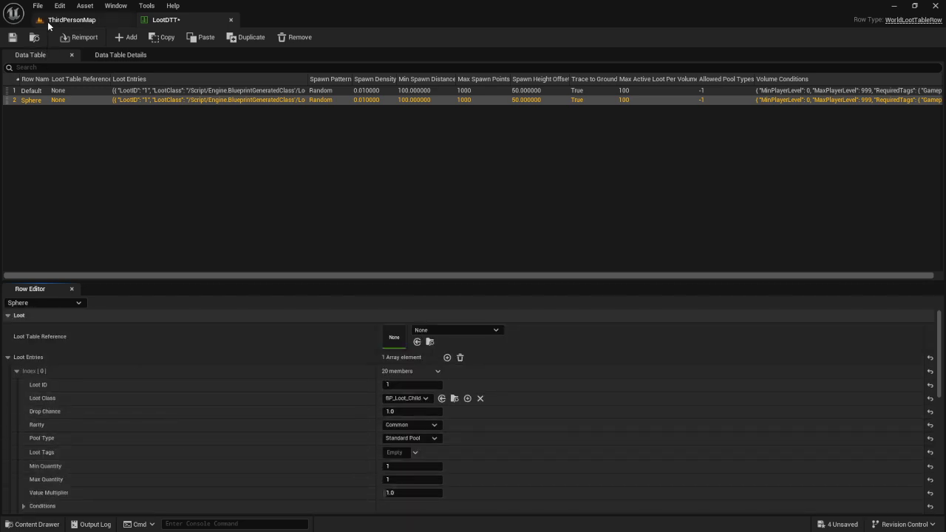
Duplicate the loot drop volume in ThirdPersonMap, place the copy beside it at Y 1230, and set its Loot Table Row Name to Sphere.
{"action": "left_click", "coordinate": [82, 24]}
{"action": "right_click_drag", "start_coordinate": [389, 261], "coordinate": [392, 325]}
{"action": "scroll", "coordinate": [398, 255], "scroll_direction": "down", "scroll_amount": 10}
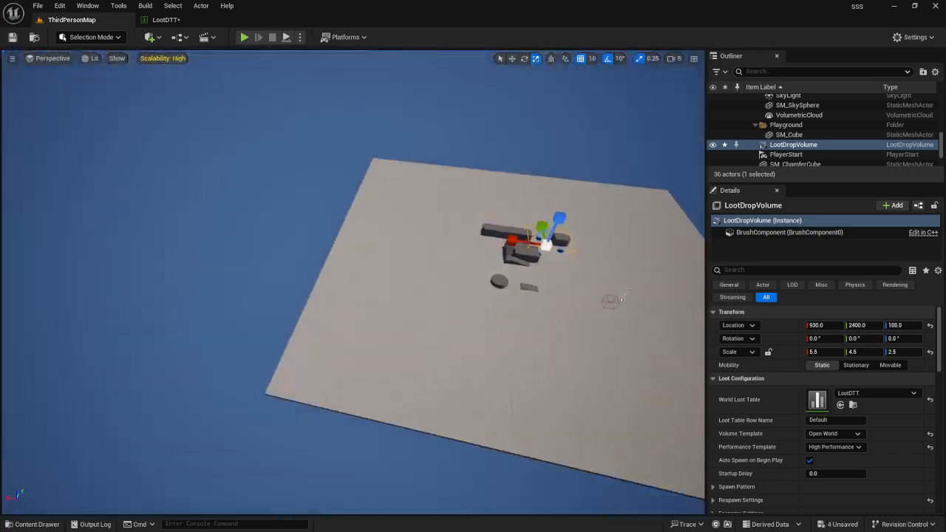
{"action": "key", "text": "f"}
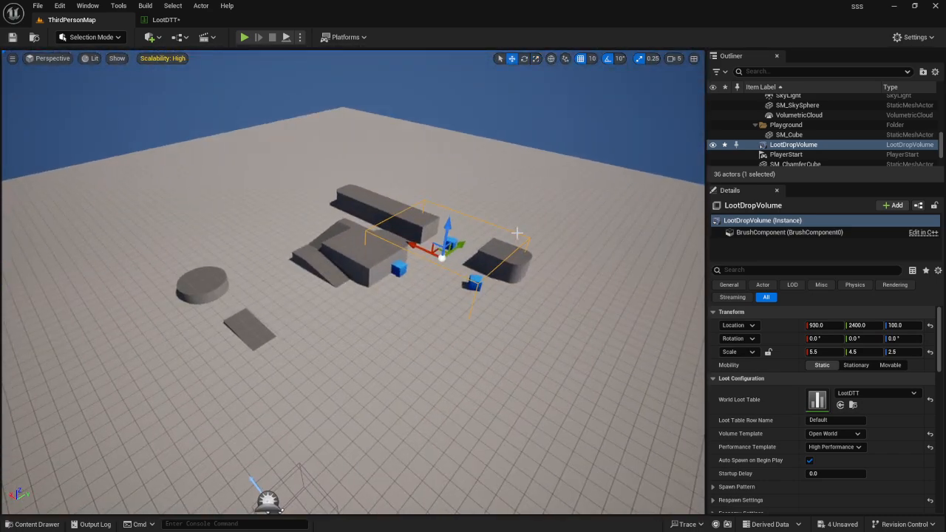
{"action": "right_click_drag", "start_coordinate": [443, 269], "coordinate": [386, 274]}
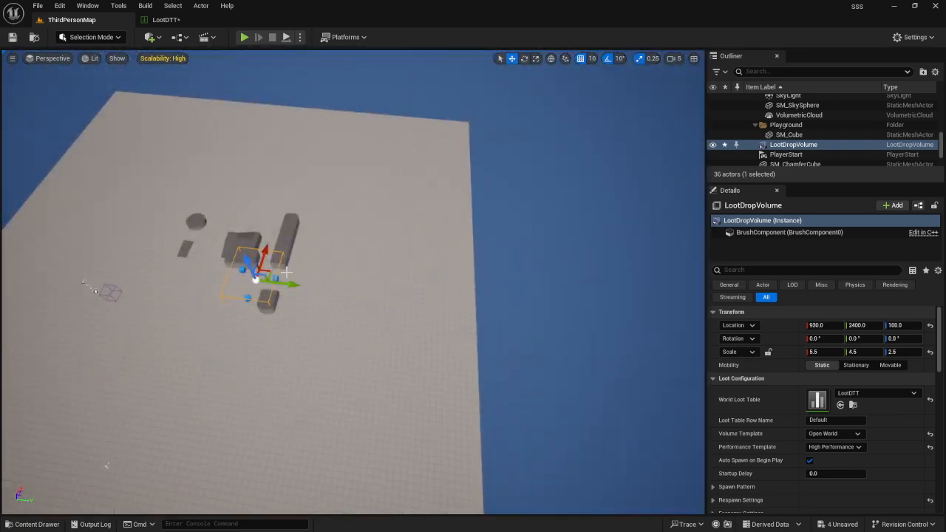
{"action": "left_click_drag", "start_coordinate": [256, 280], "coordinate": [255, 284], "text": "alt"}
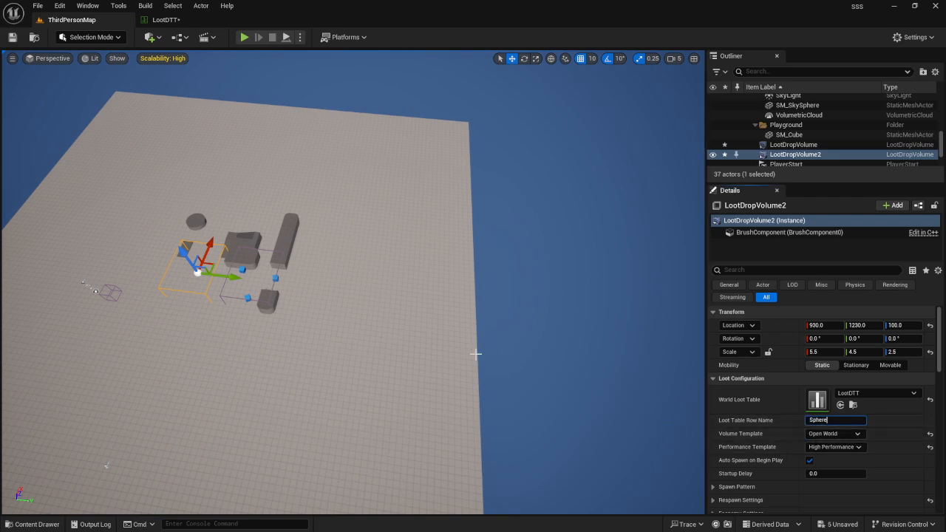
{"action": "right_click_drag", "start_coordinate": [476, 354], "coordinate": [448, 367]}
Review the Spawn Pattern and Respawn Settings of LootDropVolume2 and collapse both sections.
{"action": "scroll", "coordinate": [751, 475], "scroll_direction": "down", "scroll_amount": 1}
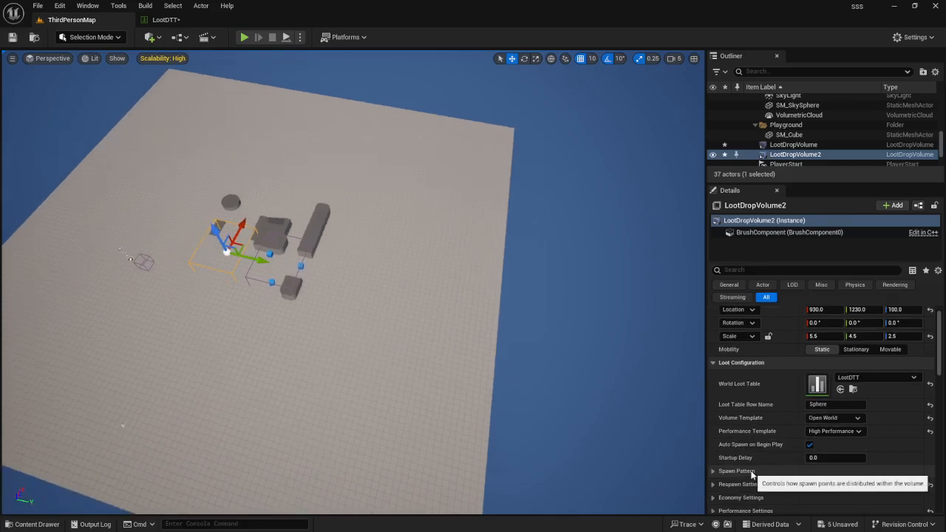
{"action": "scroll", "coordinate": [712, 476], "scroll_direction": "down", "scroll_amount": 2}
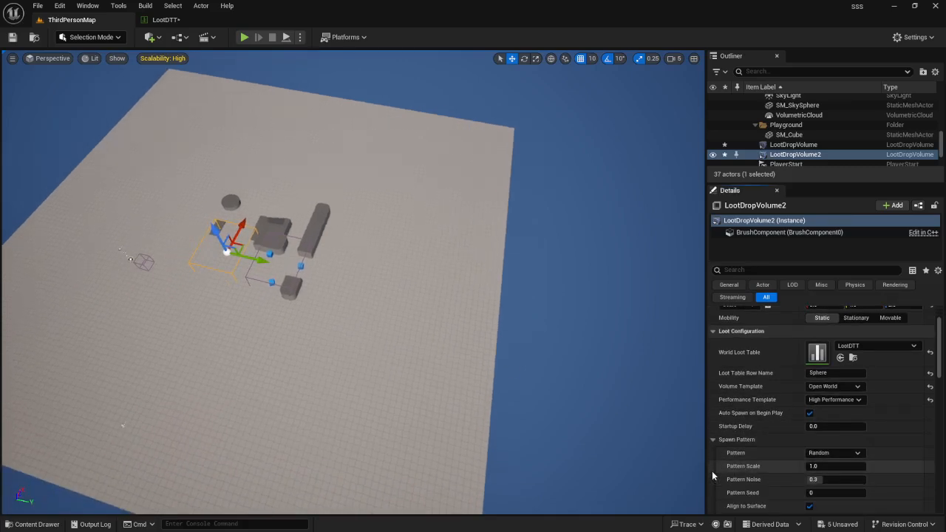
{"action": "scroll", "coordinate": [712, 475], "scroll_direction": "down", "scroll_amount": 2}
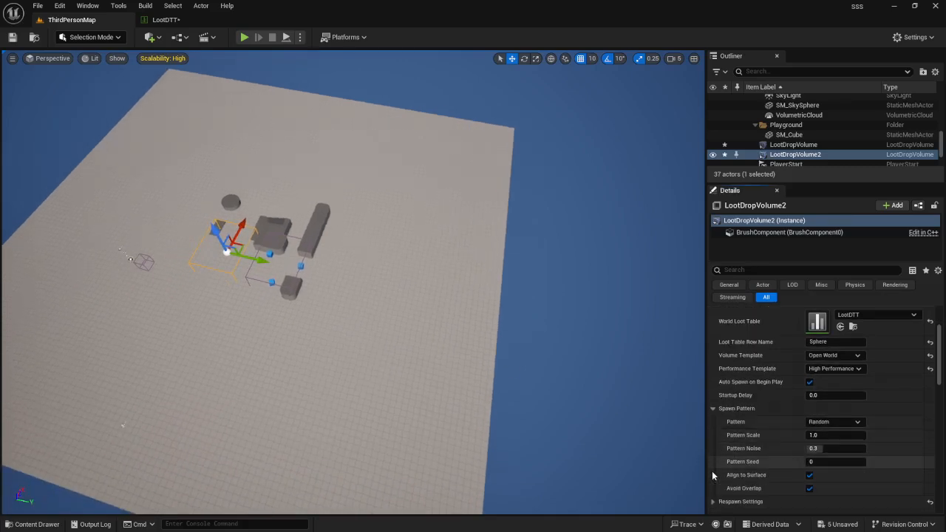
{"action": "left_click", "coordinate": [713, 410]}
{"action": "left_click", "coordinate": [712, 422]}
{"action": "left_click", "coordinate": [712, 422]}
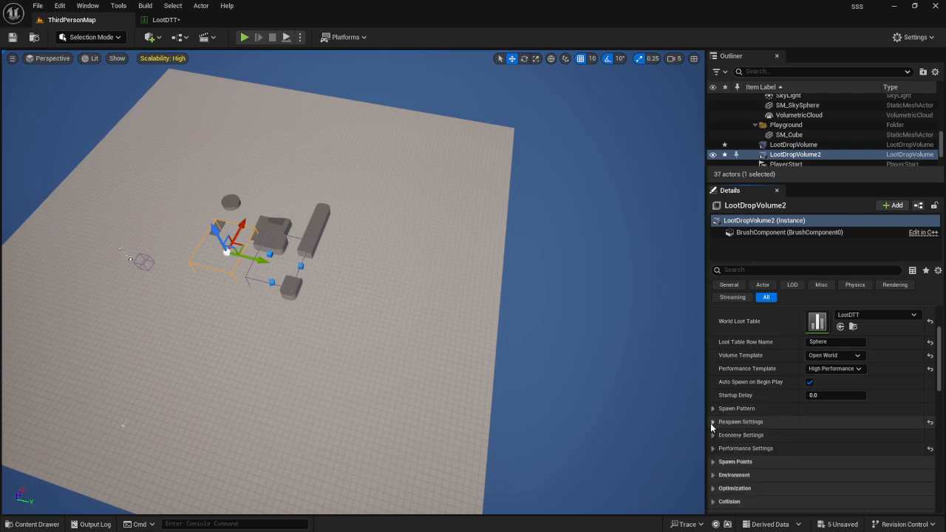
Play-test the level, running the character through the sphere loot in the new volume and on into the cube loot.
{"action": "right_click_drag", "start_coordinate": [485, 343], "coordinate": [377, 270]}
{"action": "key", "text": "w"}
{"action": "key", "text": "w"}
{"action": "right_click_drag", "start_coordinate": [350, 103], "coordinate": [351, 103]}
{"action": "key", "text": "s"}
{"action": "key", "text": "alt+p"}
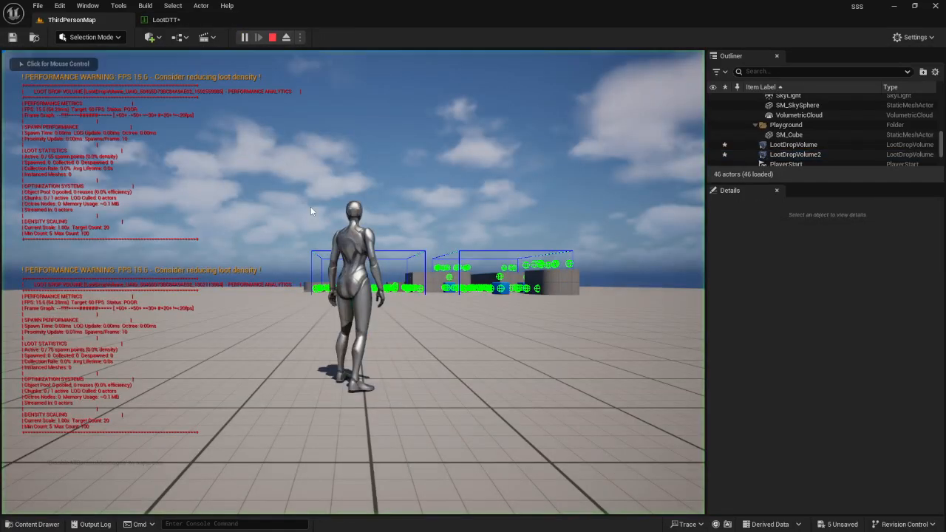
{"action": "key", "text": "w"}
{"action": "key", "text": "w"}
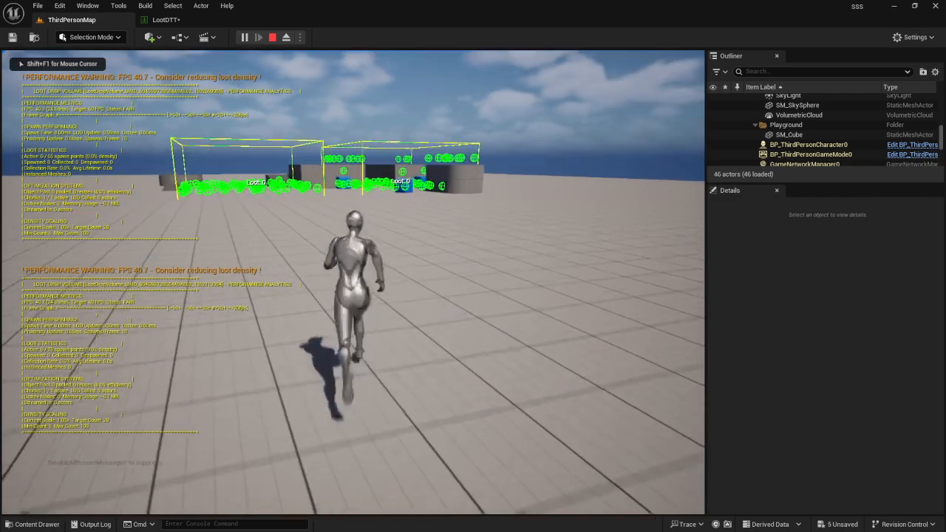
{"action": "key", "text": "d"}
{"action": "key", "text": "w"}
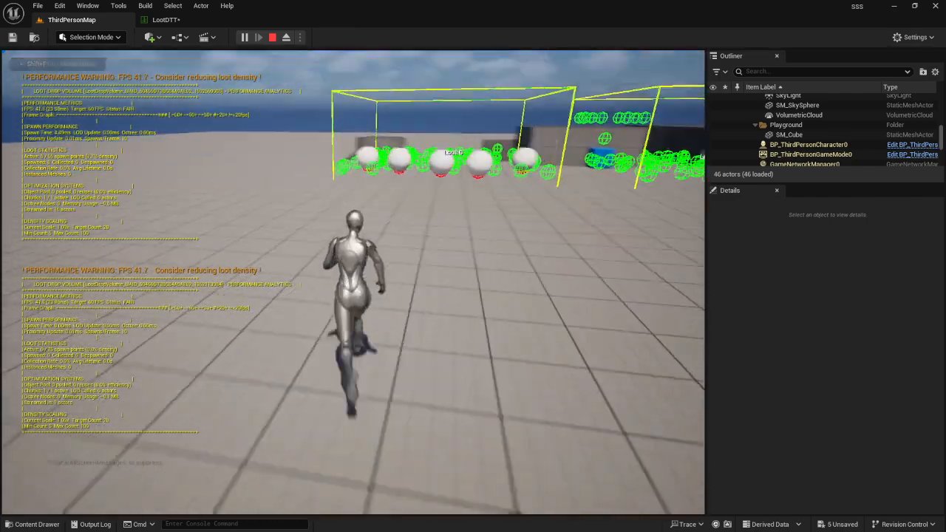
{"action": "key", "text": "d"}
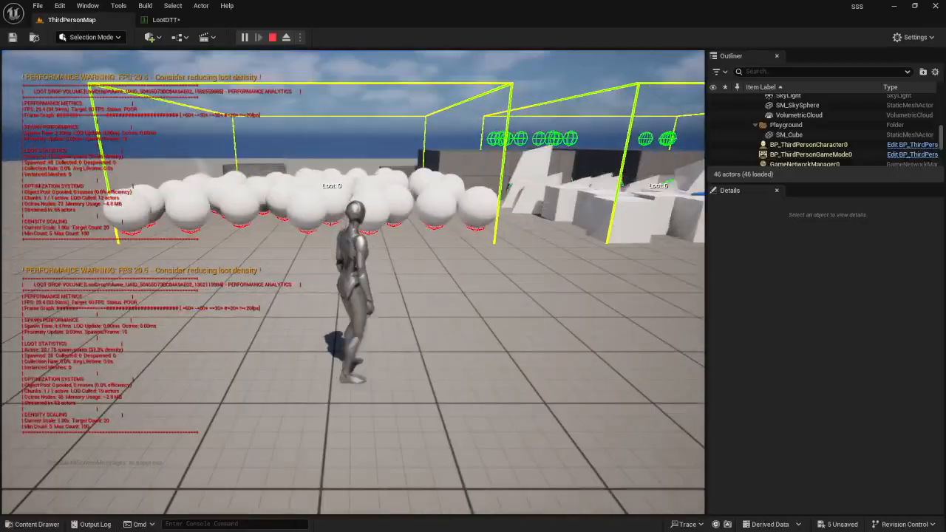
{"action": "key", "text": "w"}
{"action": "key", "text": "w"}
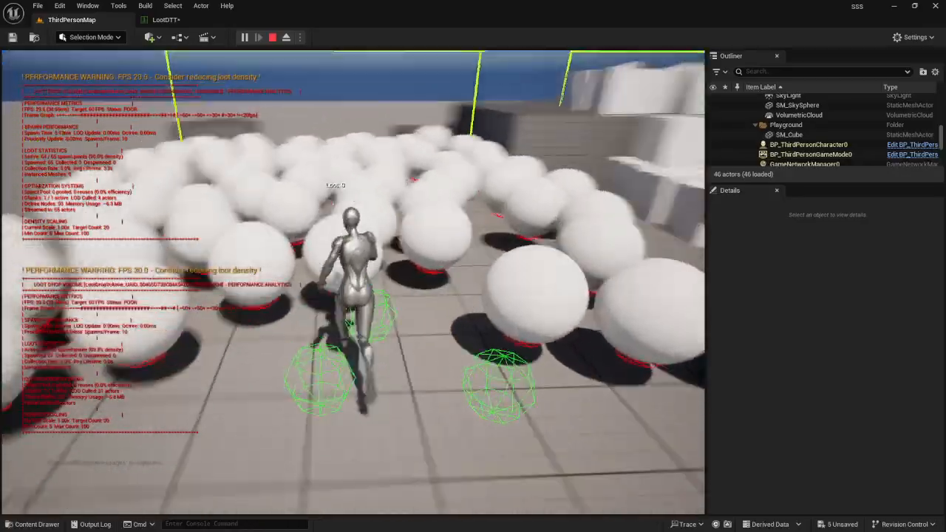
{"action": "key", "text": "d"}
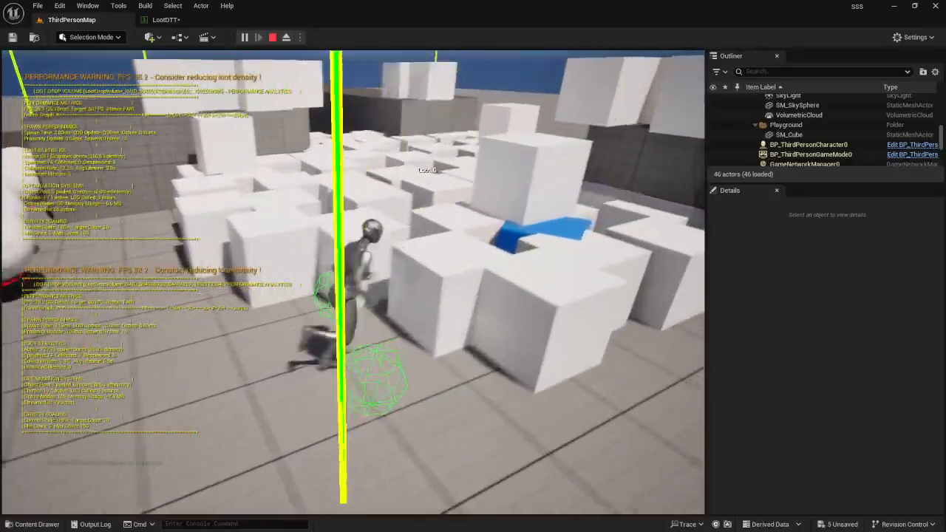
Run the character away from both volumes and back to check how loot despawns and respawns with distance, and end the session.
{"action": "key", "text": "s"}
{"action": "key", "text": "d"}
{"action": "key", "text": "s"}
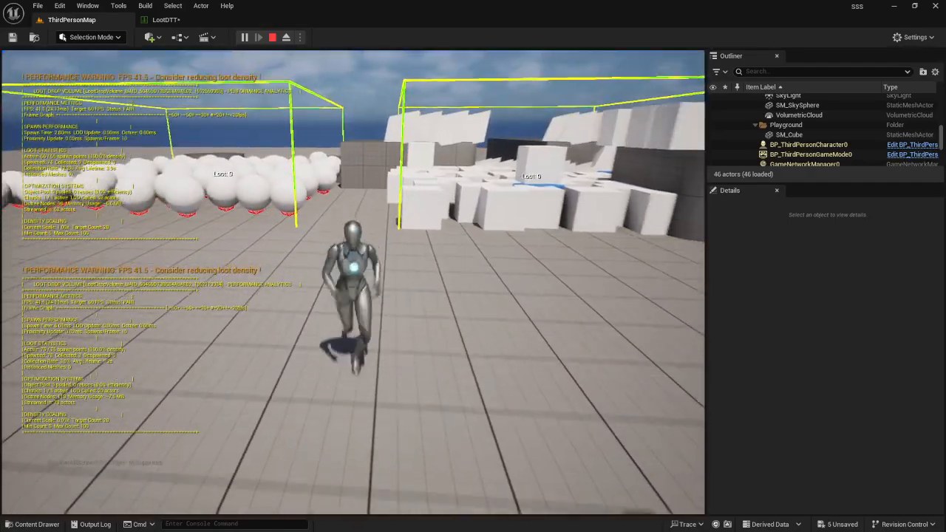
{"action": "key", "text": "s"}
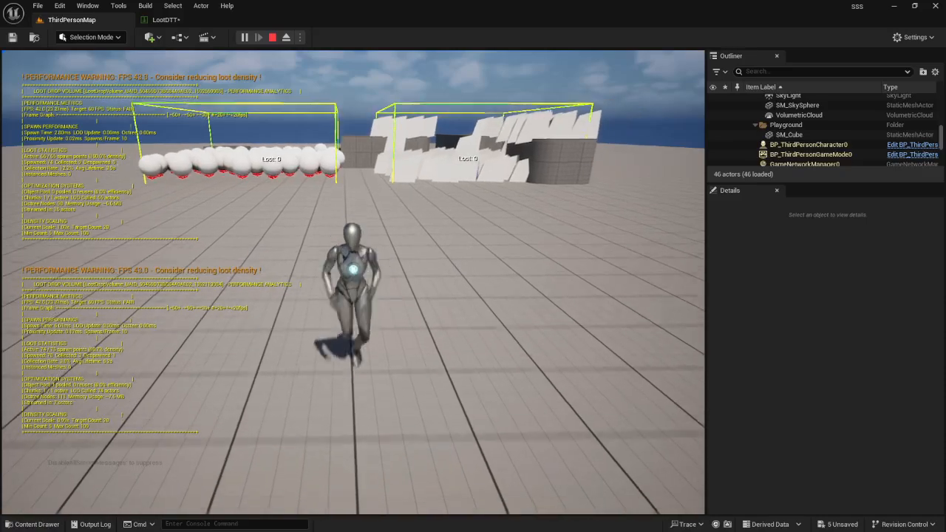
{"action": "key", "text": "w"}
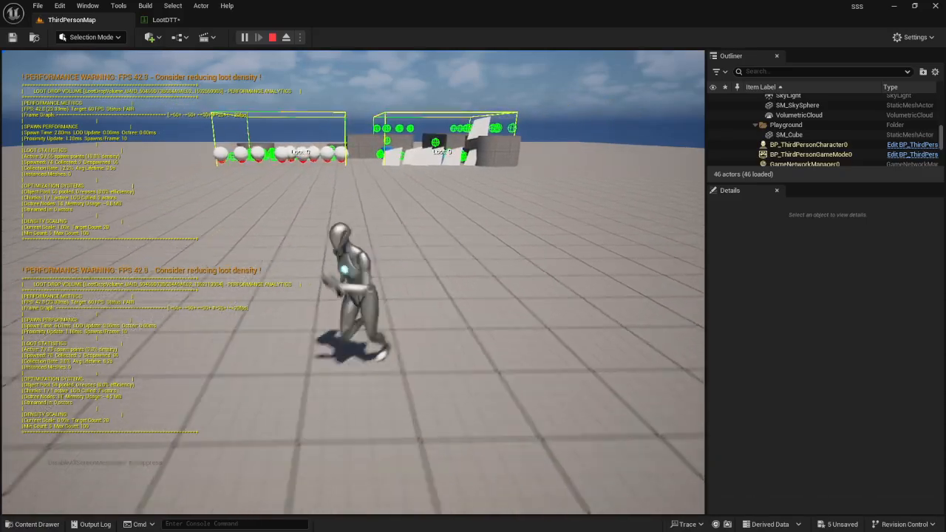
{"action": "key", "text": "w"}
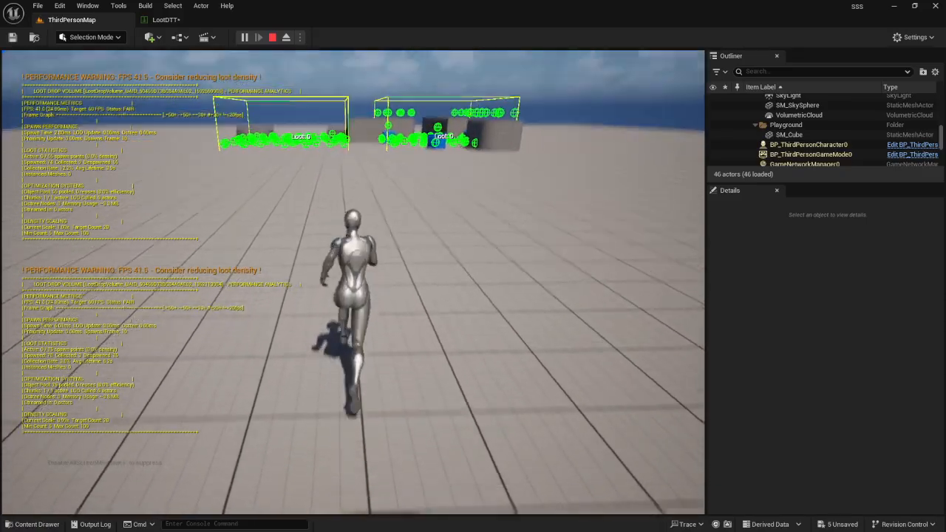
{"action": "key", "text": "w"}
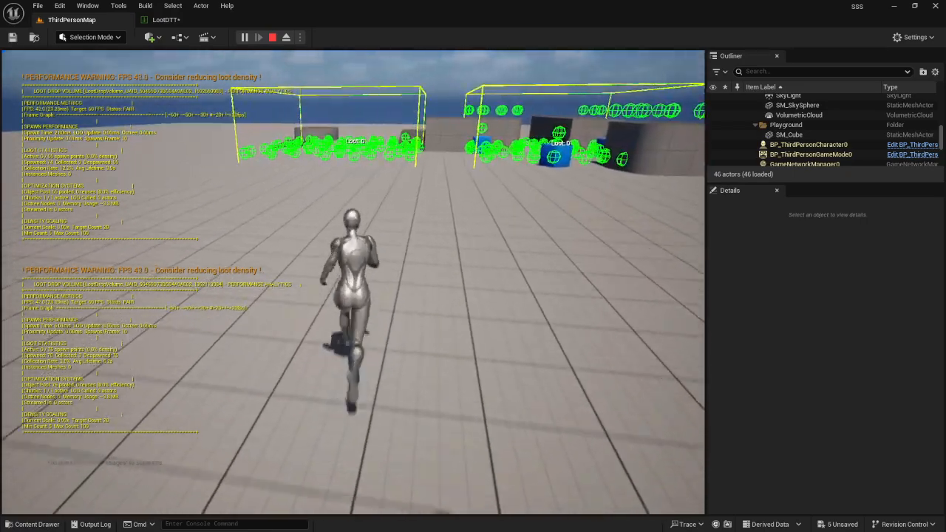
{"action": "key", "text": "s"}
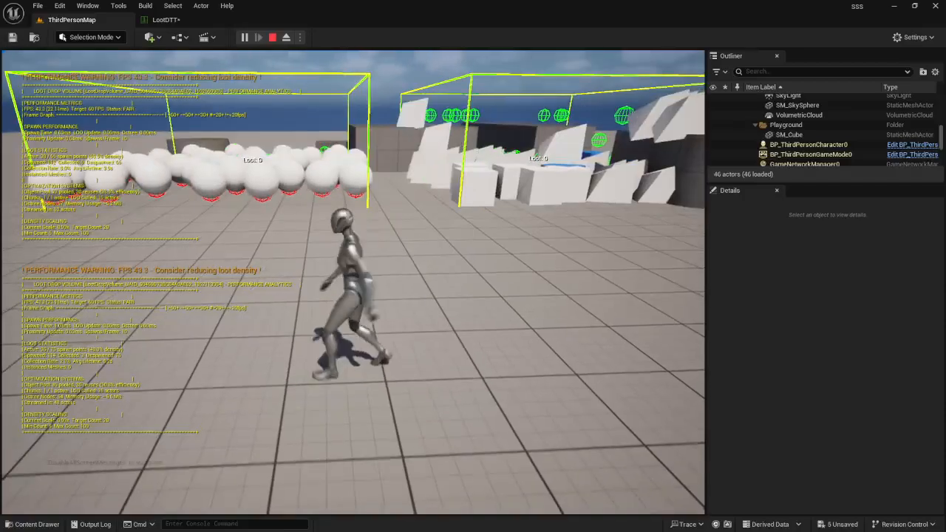
{"action": "key", "text": "Escape"}
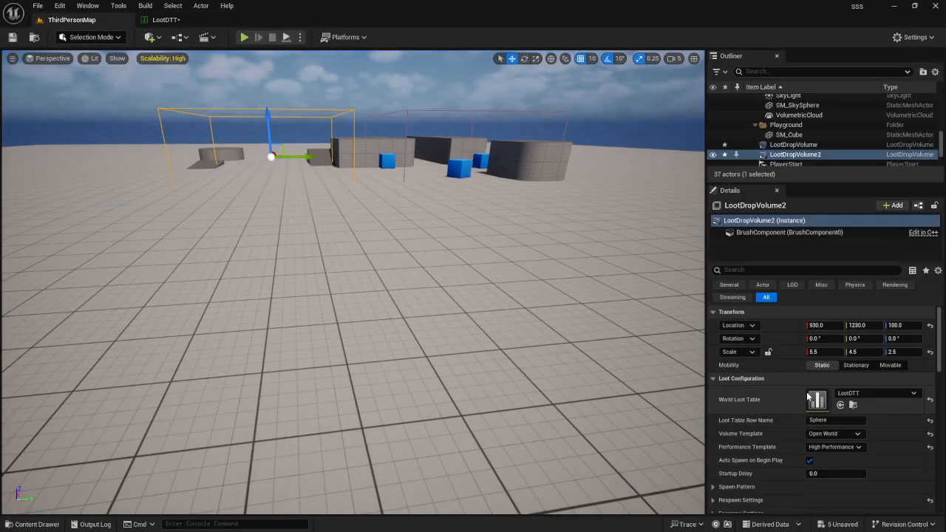
Review the Respawn Settings and Spawn Pattern of LootDropVolume2 and collapse both sections.
{"action": "scroll", "coordinate": [759, 438], "scroll_direction": "down", "scroll_amount": 3}
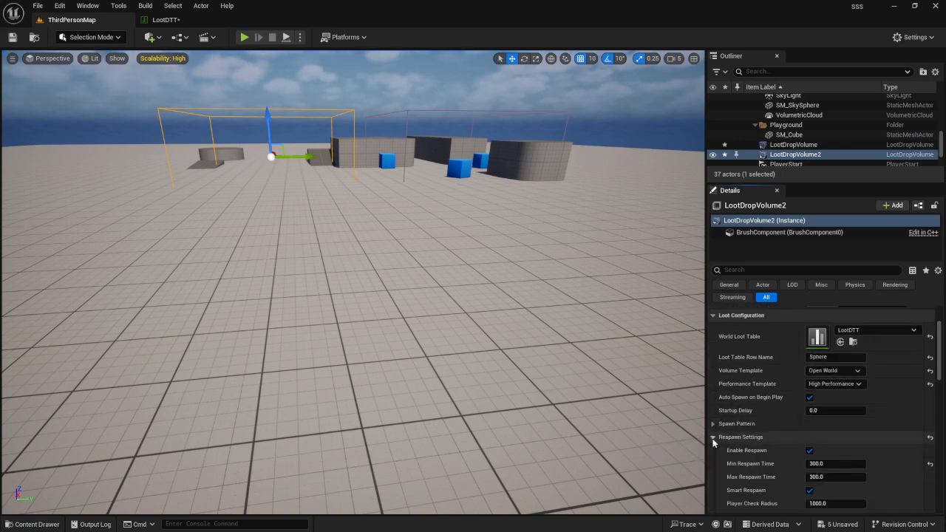
{"action": "left_click", "coordinate": [714, 438]}
{"action": "left_click", "coordinate": [713, 424]}
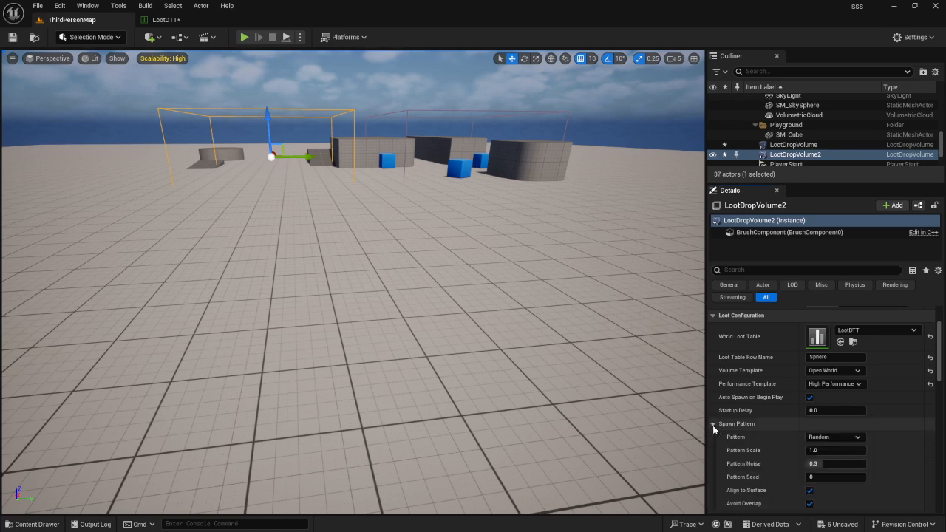
{"action": "left_click", "coordinate": [713, 425]}
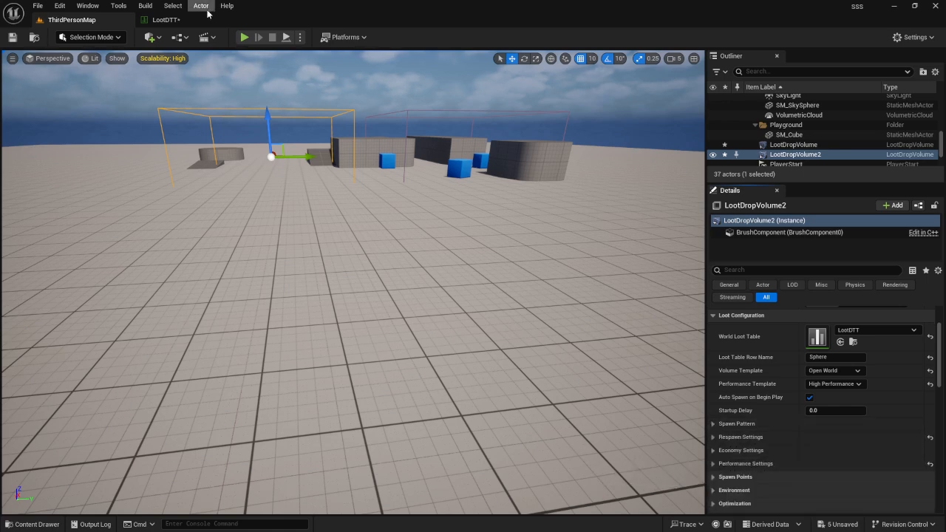
Stretch LootDropVolume2 along one side of the floor, and scale LootDropVolume to 43.25, 12.0, 2.5 at location 1310, 5190, 100 on the opposite side.
{"action": "key", "text": "s"}
{"action": "right_click_drag", "start_coordinate": [374, 208], "coordinate": [370, 325]}
{"action": "right_click_drag", "start_coordinate": [445, 269], "coordinate": [447, 270]}
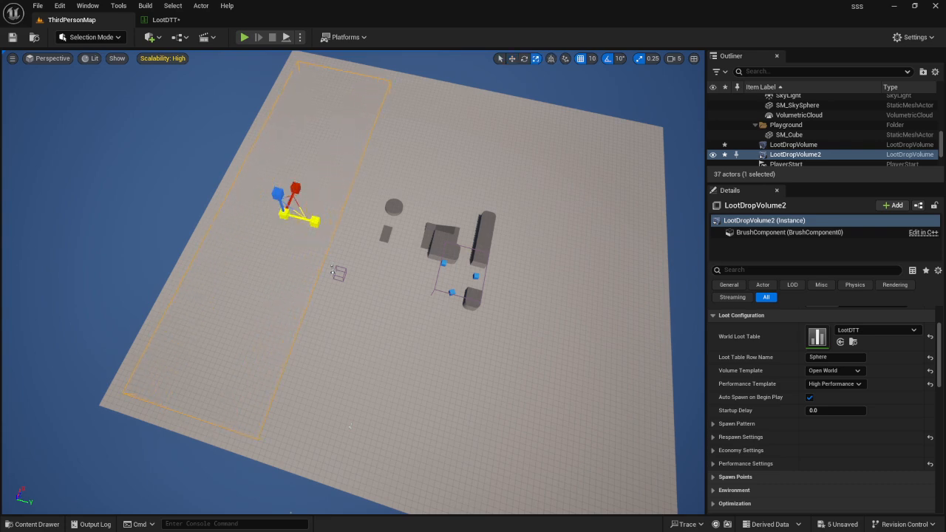
{"action": "double_click", "coordinate": [813, 144]}
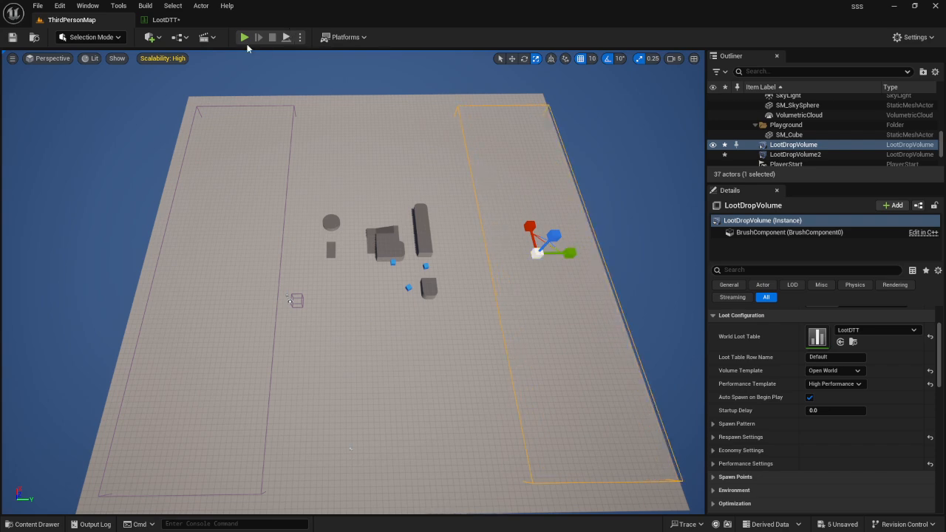
Play-test the level with the enlarged volumes, running the character toward the sphere loot, and end the session.
{"action": "key", "text": "alt+p"}
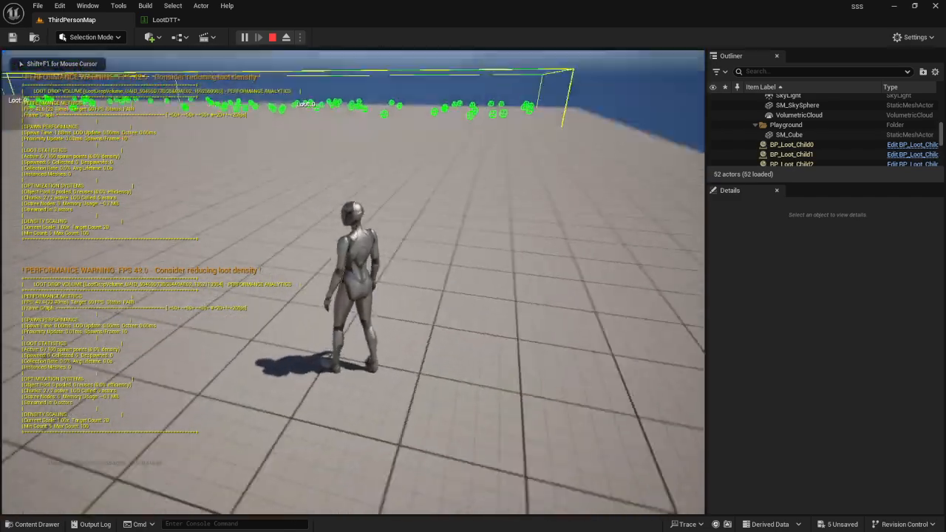
{"action": "key", "text": "w"}
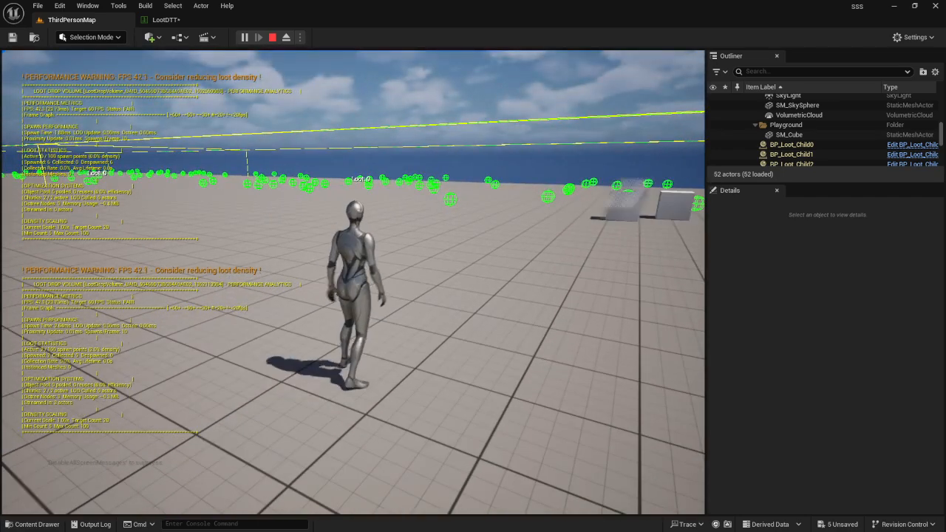
{"action": "key", "text": "w"}
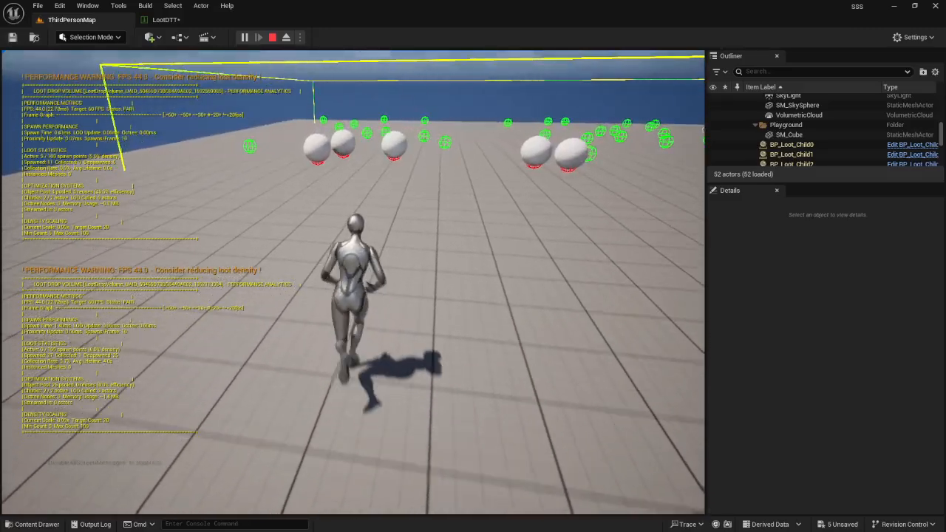
{"action": "key", "text": "Escape"}
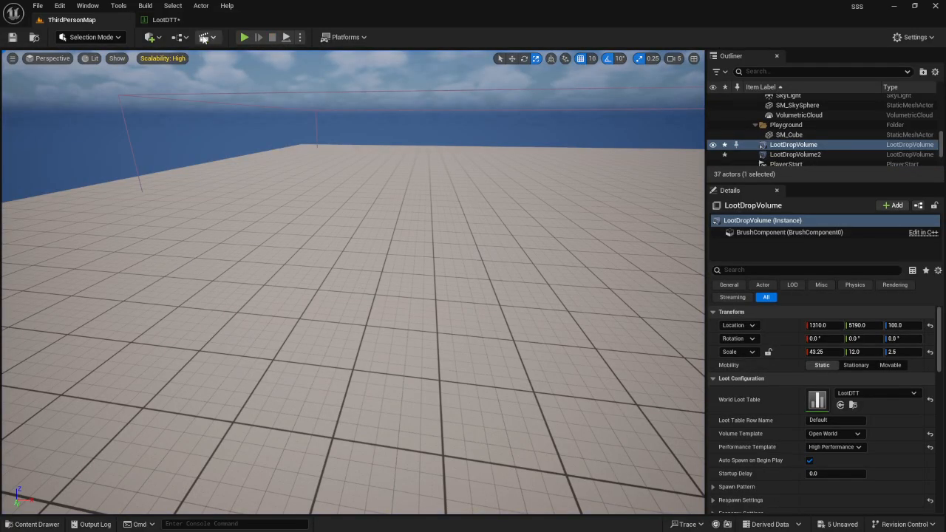
Set the Value Multiplier of the Sphere row's loot entry to 0.1 in LootDTT.
{"action": "left_click", "coordinate": [166, 20]}
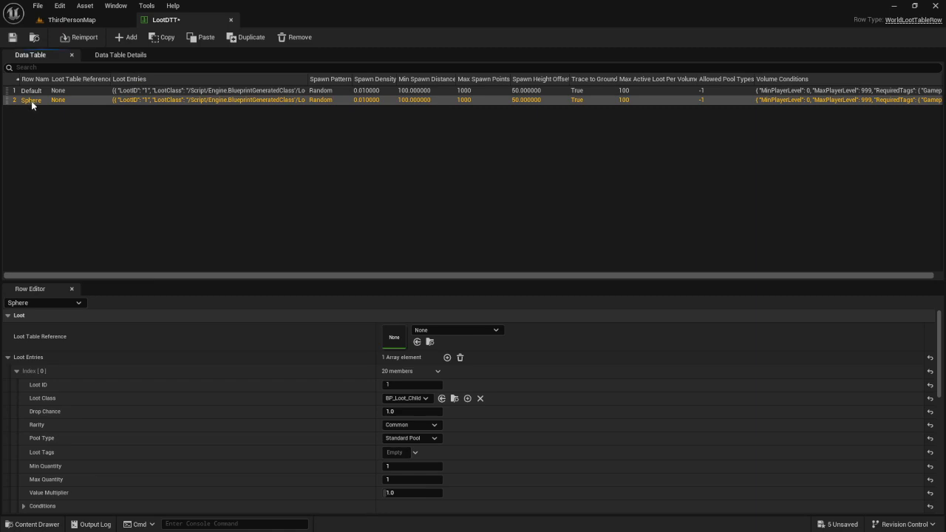
{"action": "left_click", "coordinate": [83, 21]}
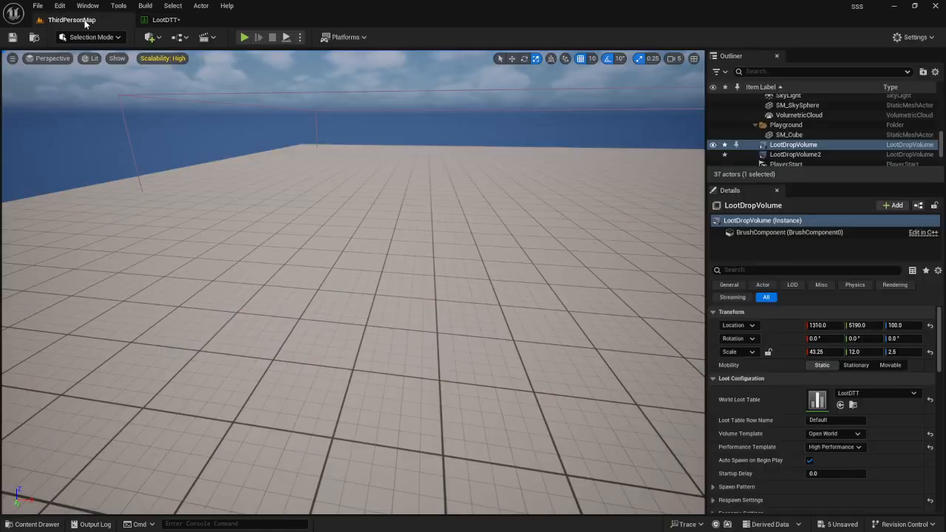
{"action": "key", "text": "f"}
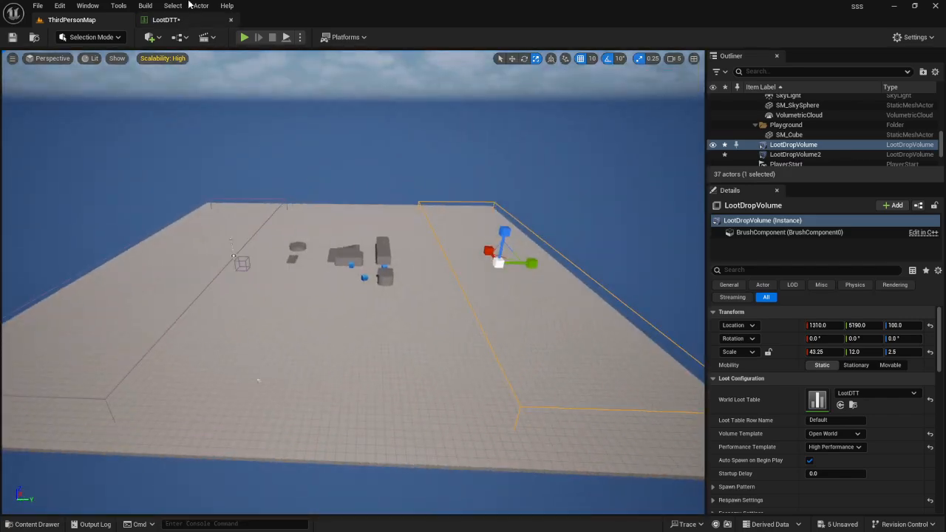
{"action": "left_click", "coordinate": [175, 23]}
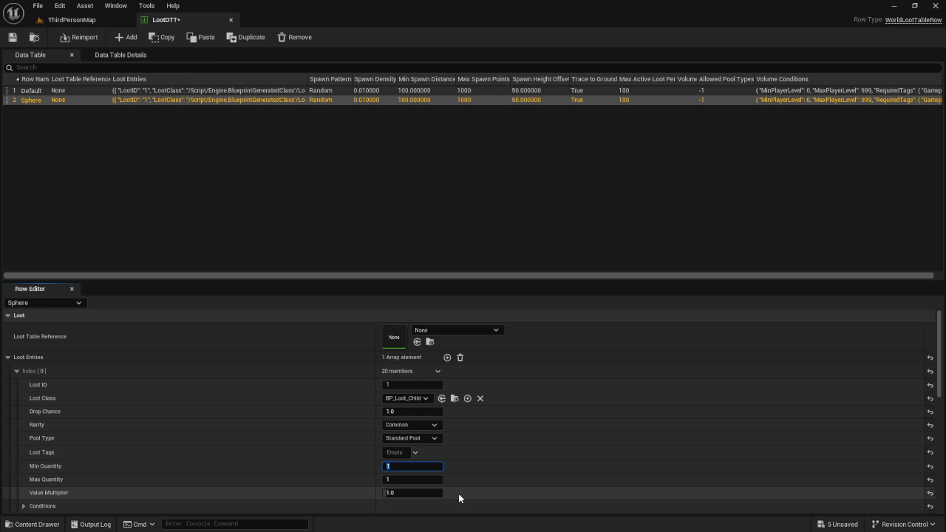
{"action": "left_click", "coordinate": [390, 479]}
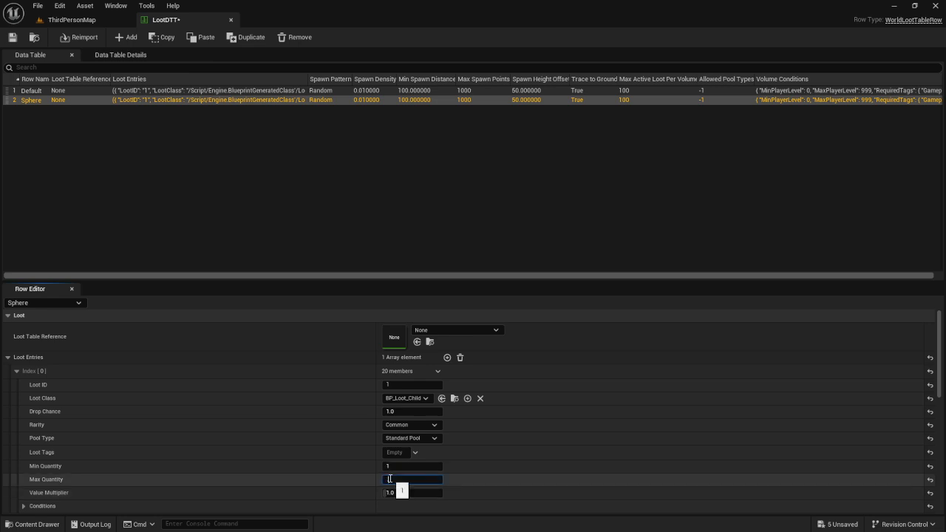
{"action": "left_click", "coordinate": [397, 466]}
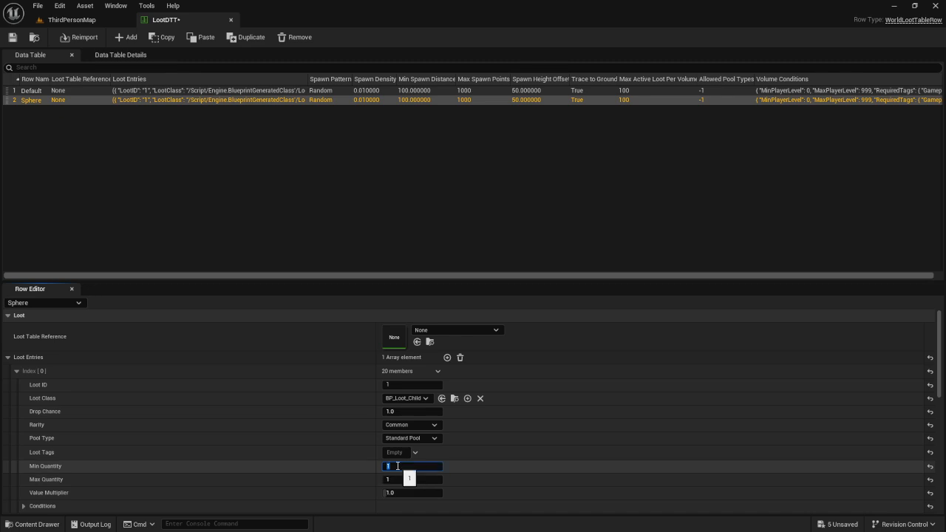
{"action": "left_click", "coordinate": [268, 482]}
{"action": "scroll", "coordinate": [269, 482], "scroll_direction": "down", "scroll_amount": 2}
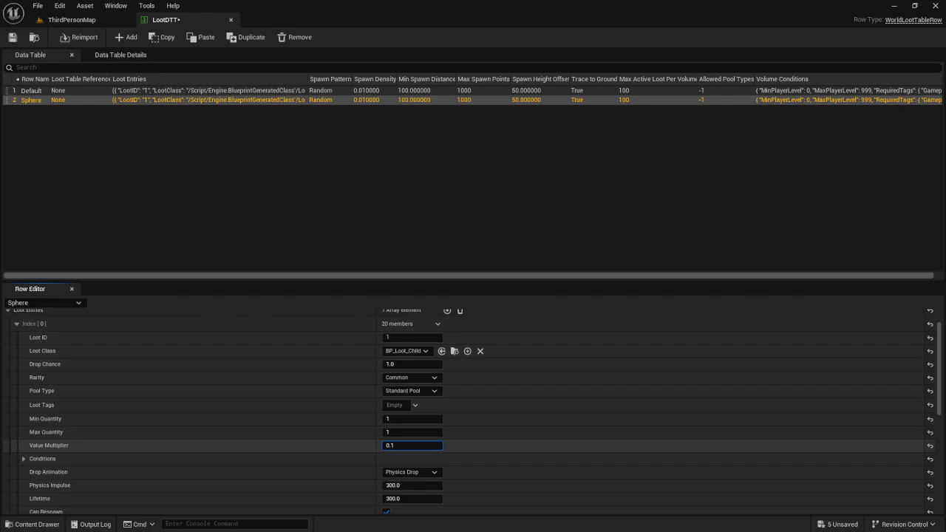
Play-test ThirdPersonMap with the new multiplier, running into the sphere loot and back out, and end the session.
{"action": "left_click", "coordinate": [67, 19]}
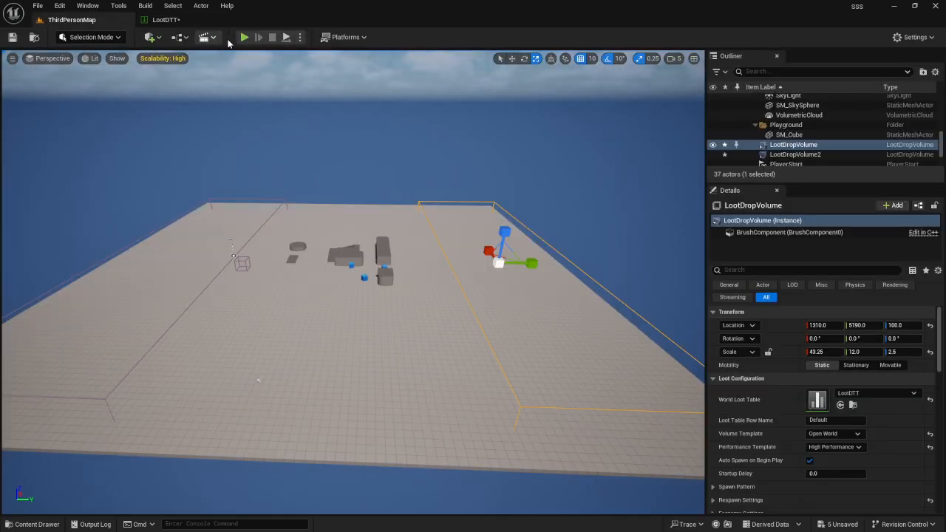
{"action": "left_click", "coordinate": [243, 37]}
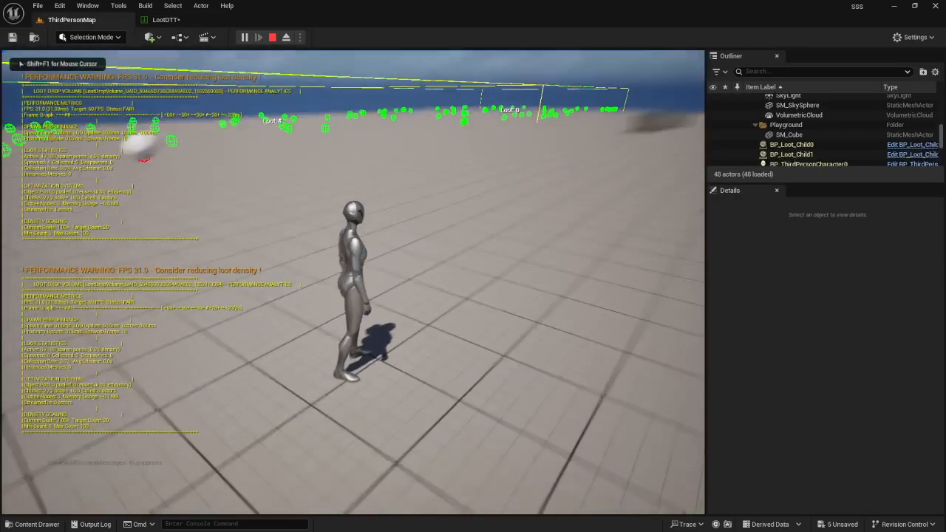
{"action": "key", "text": "w"}
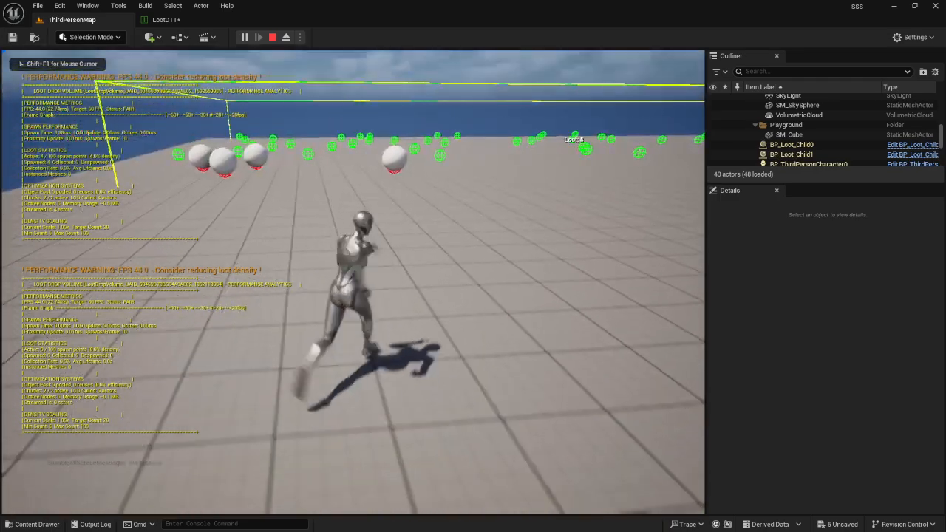
{"action": "key", "text": "w"}
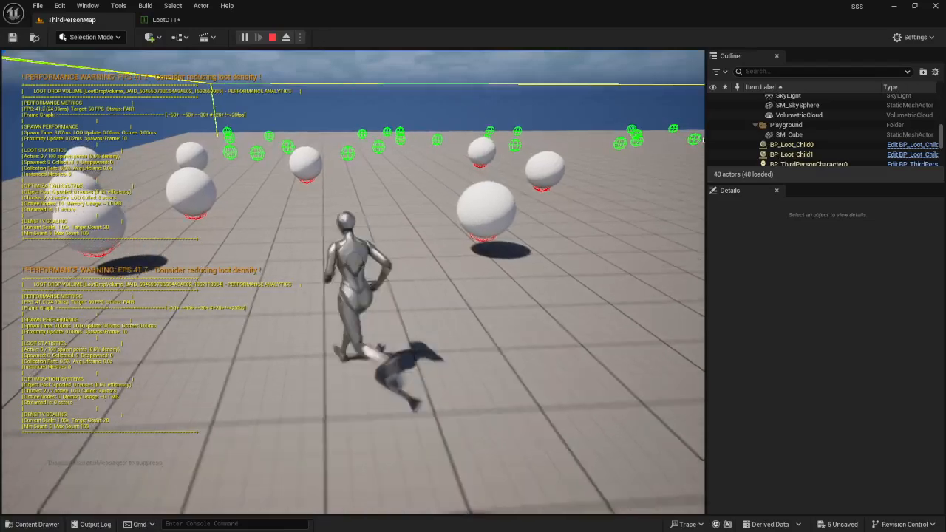
{"action": "key", "text": "s"}
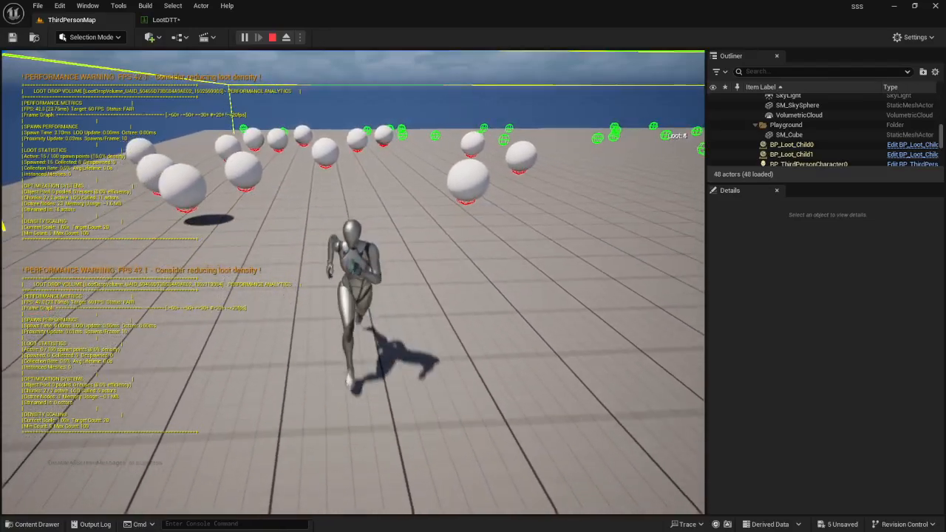
{"action": "key", "text": "w"}
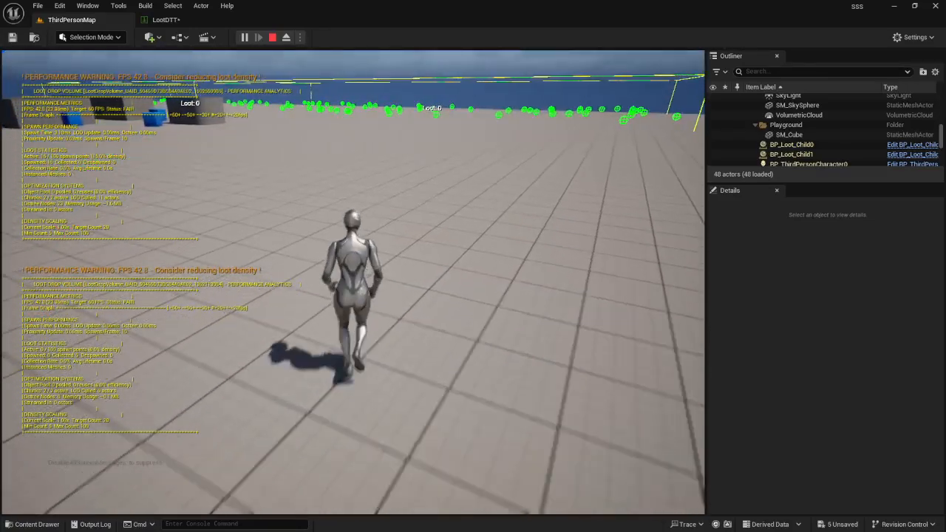
{"action": "key", "text": "Escape"}
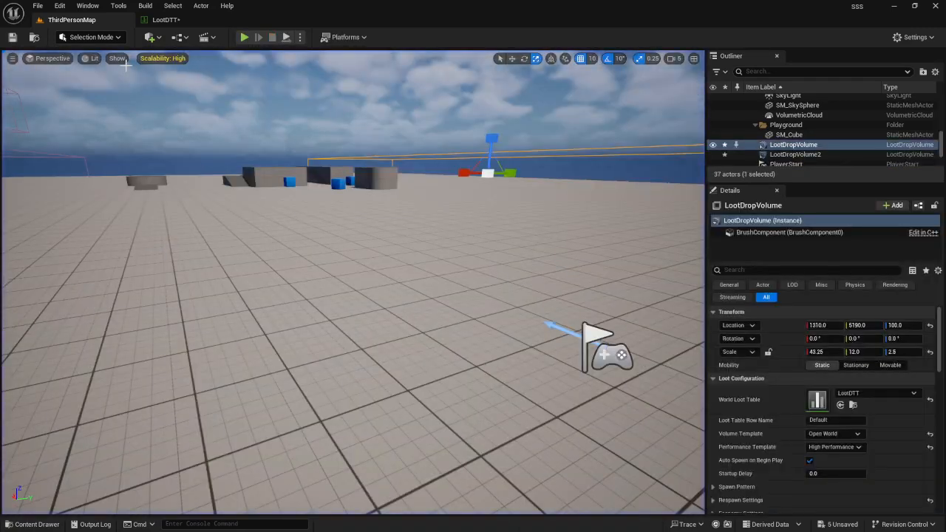
Set the Drop Chance of the Sphere row's loot entry to 0.1 in LootDTT.
{"action": "left_click", "coordinate": [166, 20]}
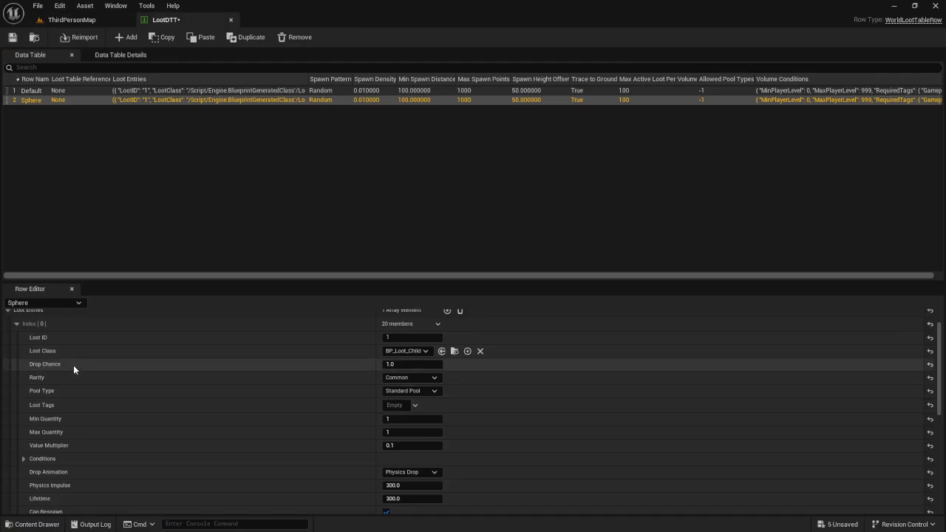
{"action": "left_click", "coordinate": [403, 364]}
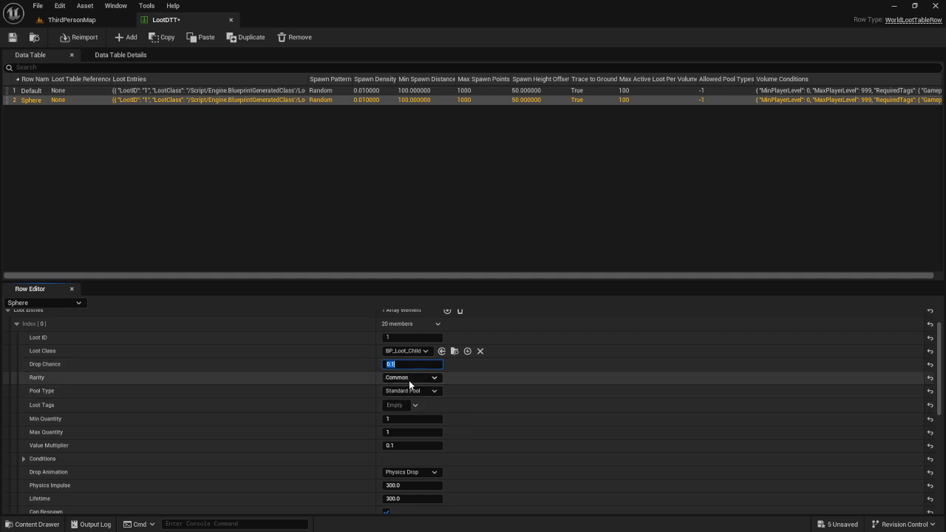
{"action": "left_click", "coordinate": [415, 380]}
{"action": "left_click", "coordinate": [430, 381]}
Set the Sphere row's Max Spawn Points to 50 and save the LootDTT data table.
{"action": "scroll", "coordinate": [342, 417], "scroll_direction": "down", "scroll_amount": 5}
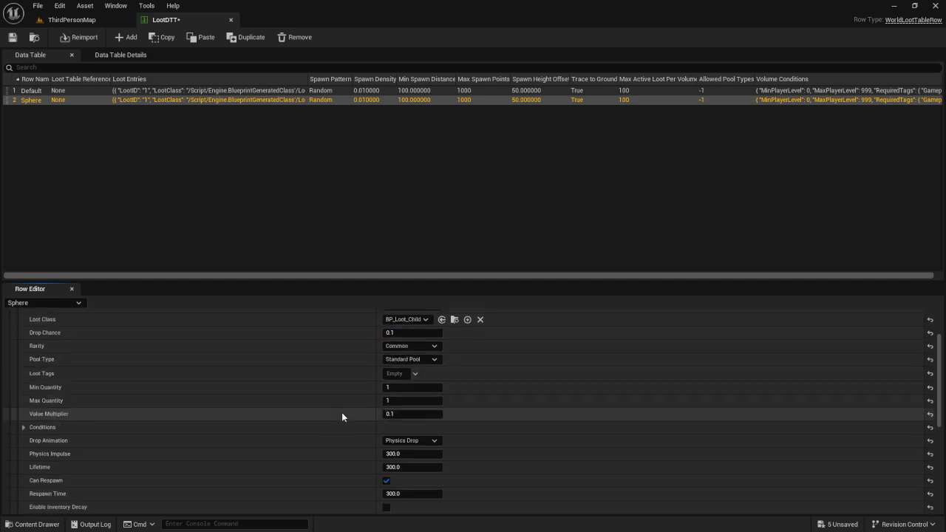
{"action": "scroll", "coordinate": [342, 416], "scroll_direction": "down", "scroll_amount": 5}
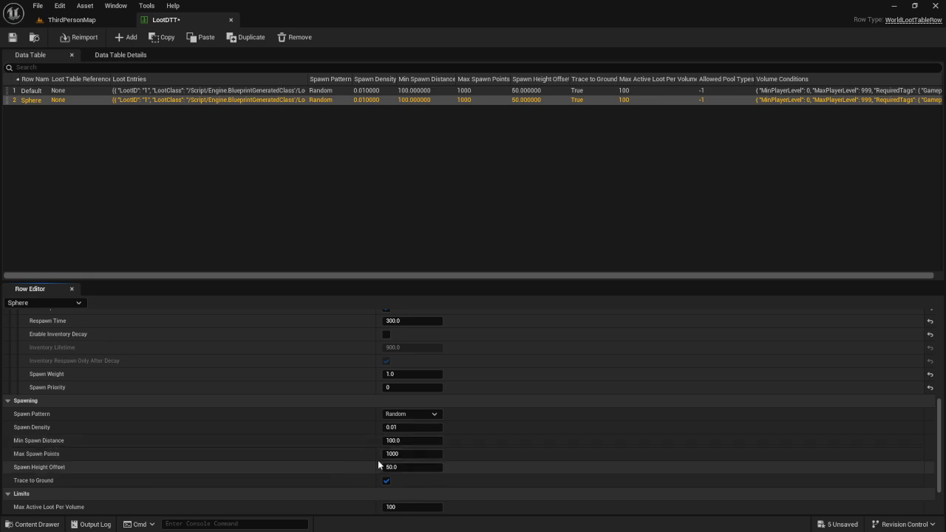
{"action": "left_click", "coordinate": [407, 454]}
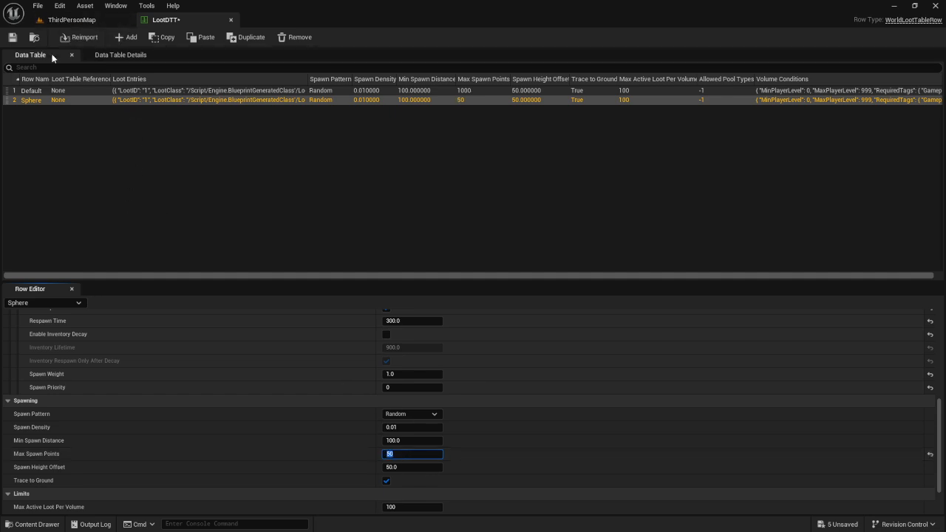
Play-test ThirdPersonMap with the reduced drop chance and spawn points, moving around the sphere loot, and end the session.
{"action": "left_click", "coordinate": [68, 20]}
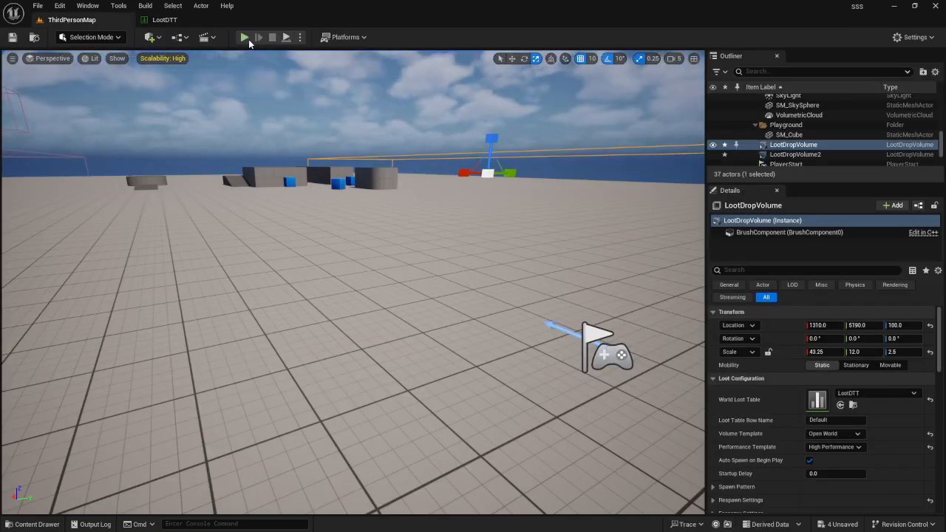
{"action": "left_click", "coordinate": [246, 38]}
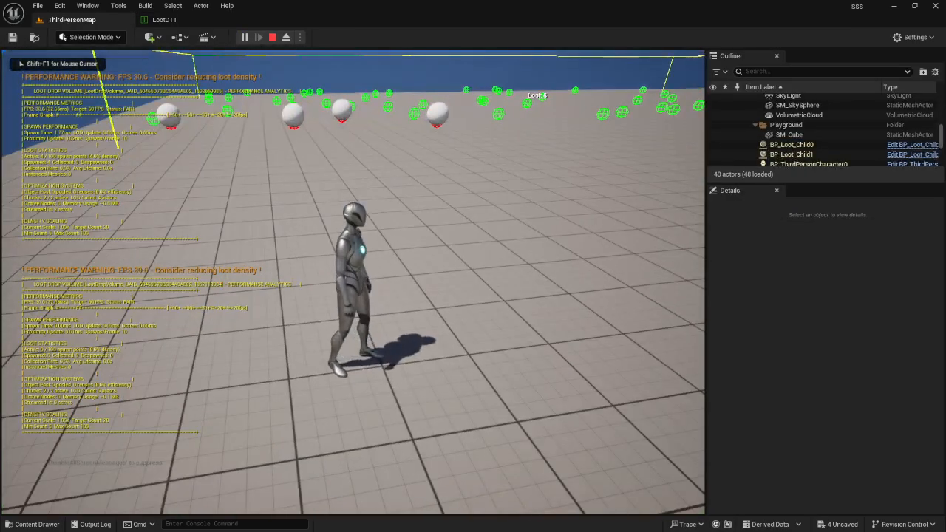
{"action": "key", "text": "w"}
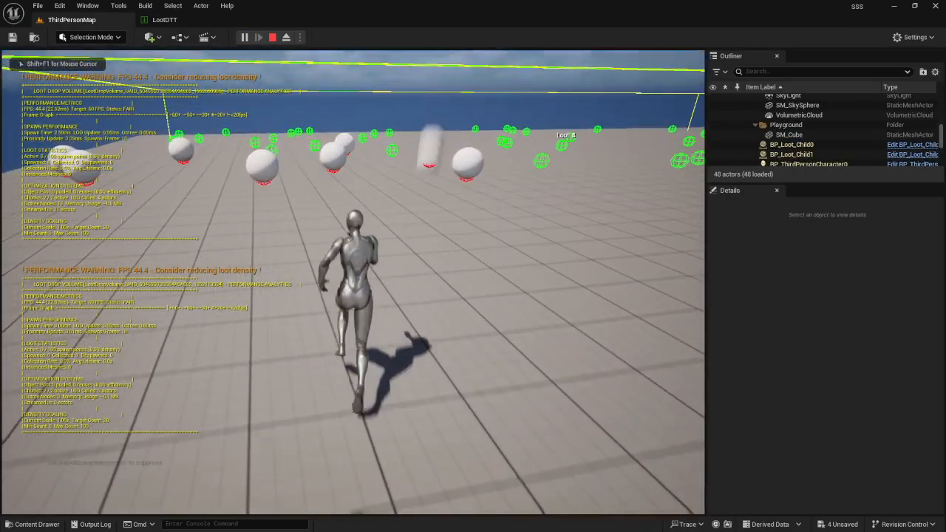
{"action": "key", "text": "d"}
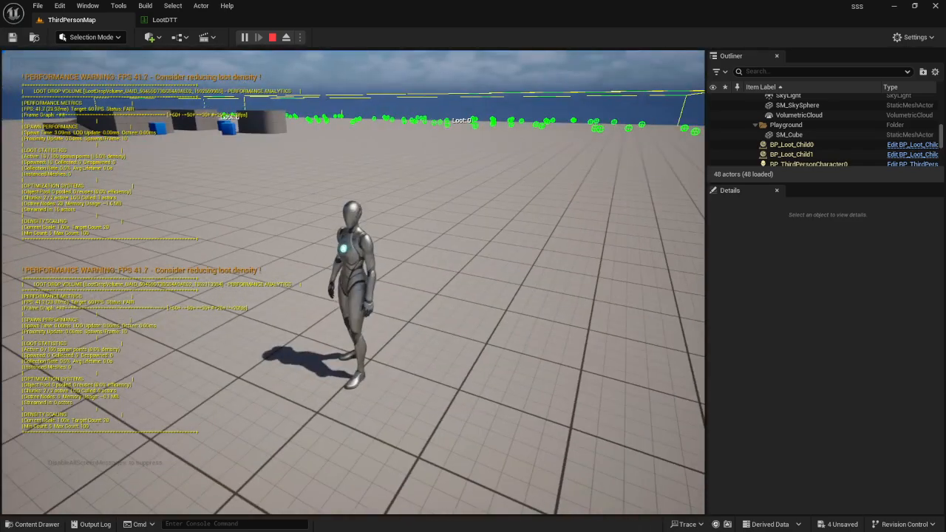
{"action": "key", "text": "d"}
{"action": "key", "text": "a"}
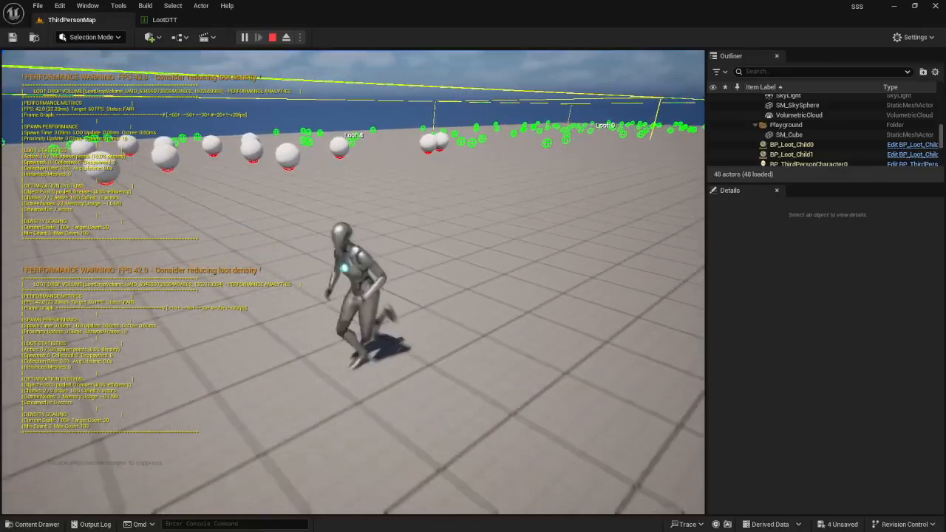
{"action": "key", "text": "Escape"}
Examine the Sphere row's spawning, limits, filtering and volume condition settings in LootDTT.
{"action": "left_click", "coordinate": [165, 20]}
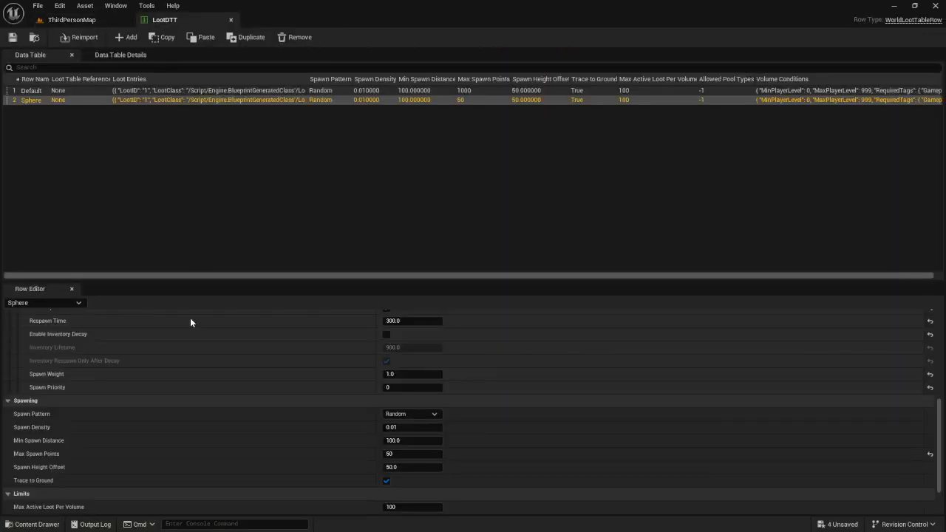
{"action": "scroll", "coordinate": [131, 425], "scroll_direction": "down", "scroll_amount": 2}
{"action": "scroll", "coordinate": [148, 433], "scroll_direction": "down", "scroll_amount": 1}
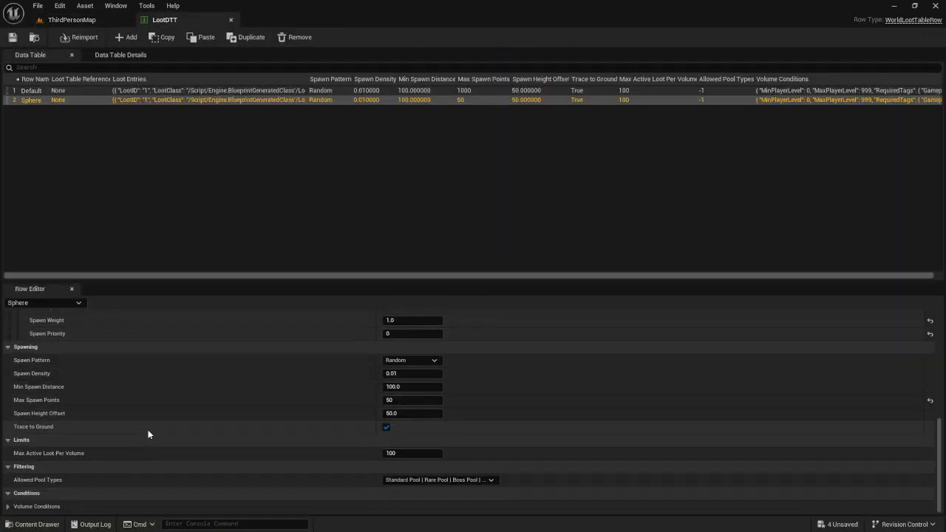
{"action": "left_click", "coordinate": [9, 506]}
{"action": "scroll", "coordinate": [30, 499], "scroll_direction": "down", "scroll_amount": 3}
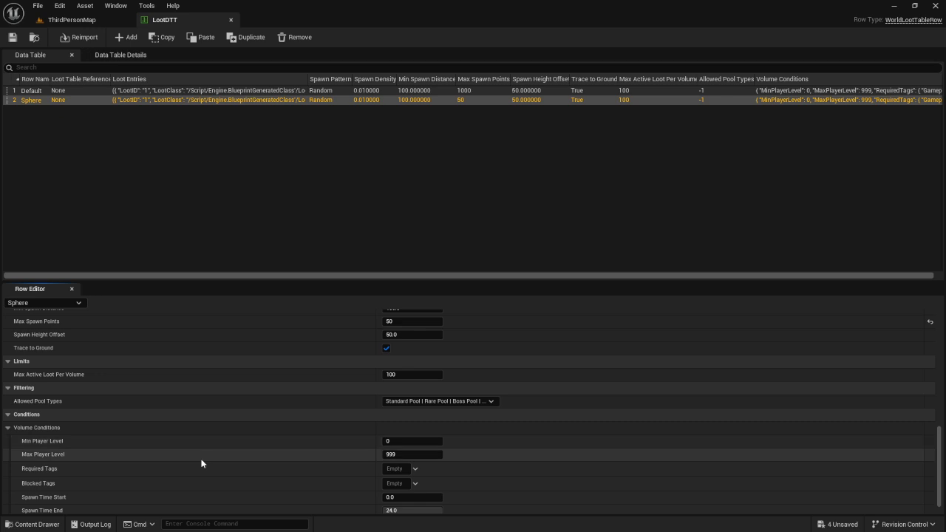
{"action": "scroll", "coordinate": [201, 463], "scroll_direction": "down", "scroll_amount": 1}
{"action": "scroll", "coordinate": [199, 460], "scroll_direction": "up", "scroll_amount": 15}
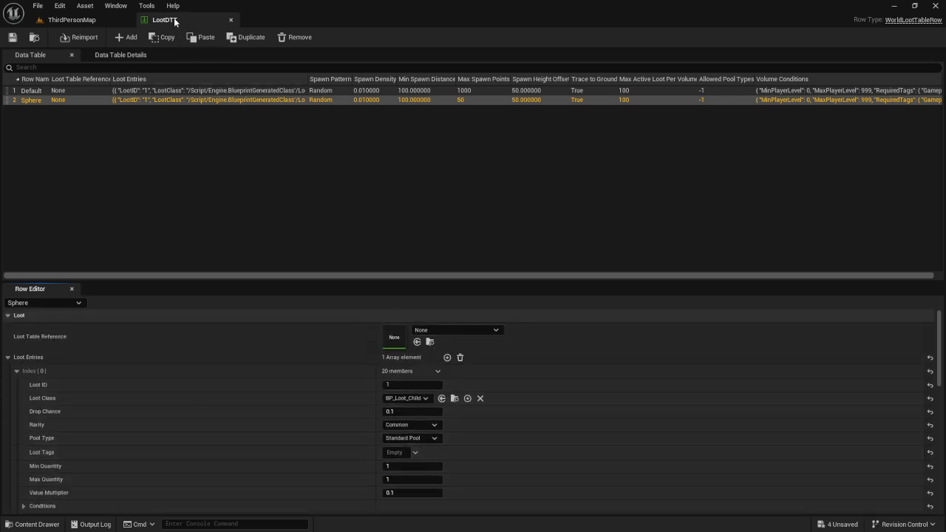
Inspect the Spawn Pattern and Respawn Settings of the selected LootDropVolume in ThirdPersonMap.
{"action": "left_click", "coordinate": [68, 20]}
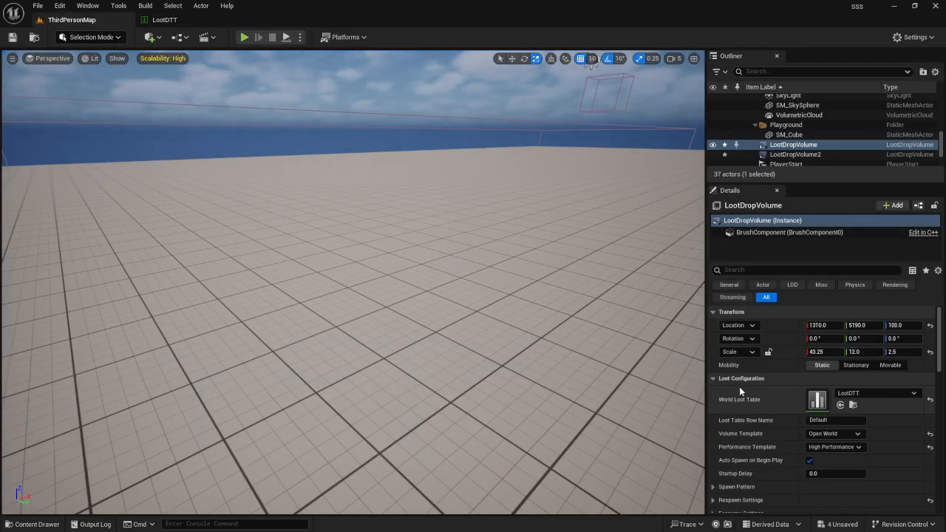
{"action": "scroll", "coordinate": [744, 428], "scroll_direction": "down", "scroll_amount": 3}
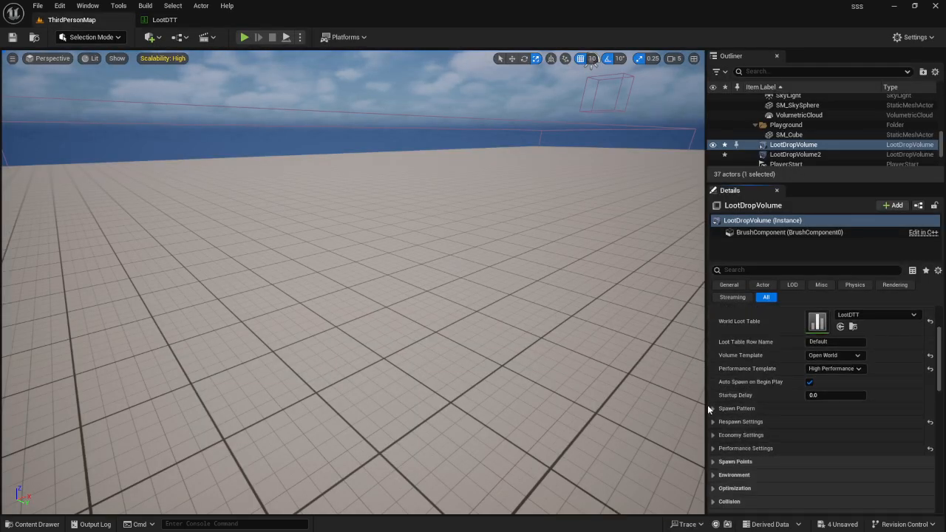
{"action": "left_click", "coordinate": [712, 408]}
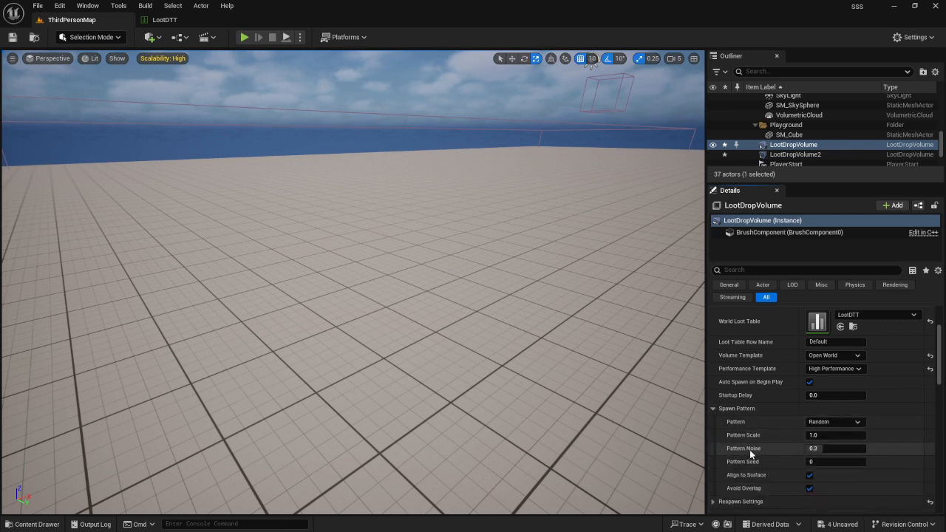
{"action": "left_click", "coordinate": [714, 408]}
{"action": "left_click", "coordinate": [714, 421]}
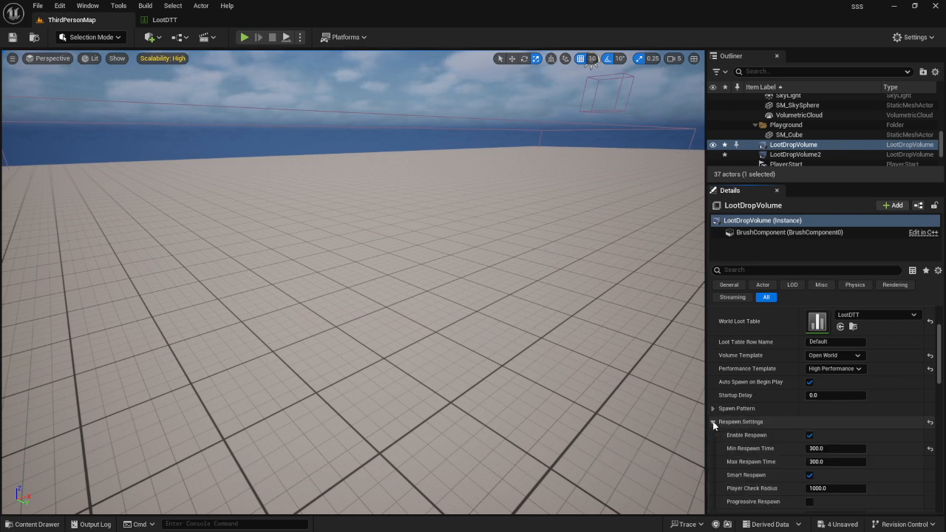
{"action": "scroll", "coordinate": [743, 455], "scroll_direction": "down", "scroll_amount": 1}
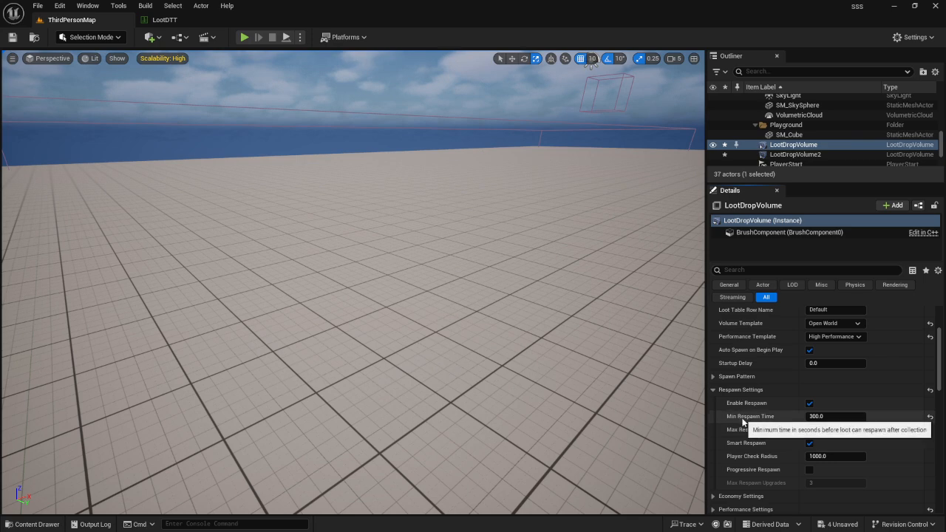
{"action": "left_click", "coordinate": [712, 389]}
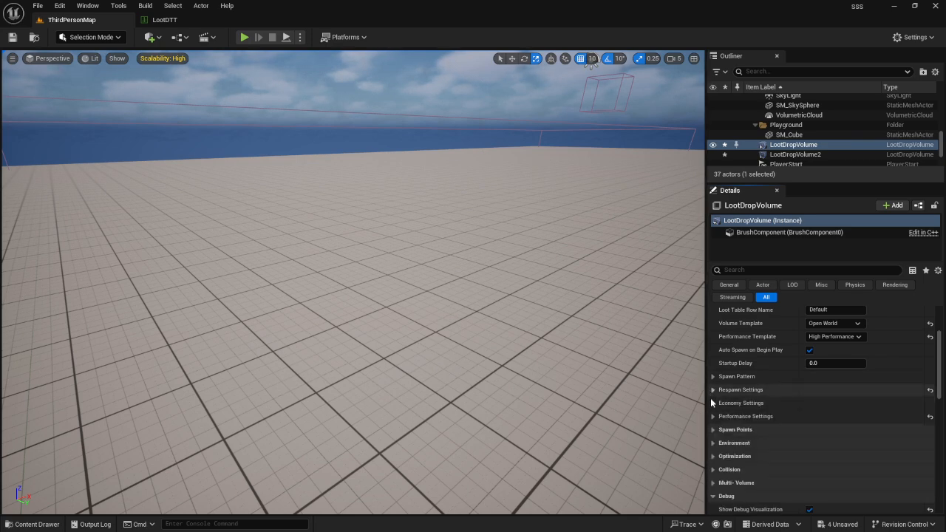
In LootDropVolume's Economy Settings, set Minimum Loot Count to 1, Maximum Loot Count to 10 and Target Loot Count to 10.
{"action": "left_click", "coordinate": [714, 403]}
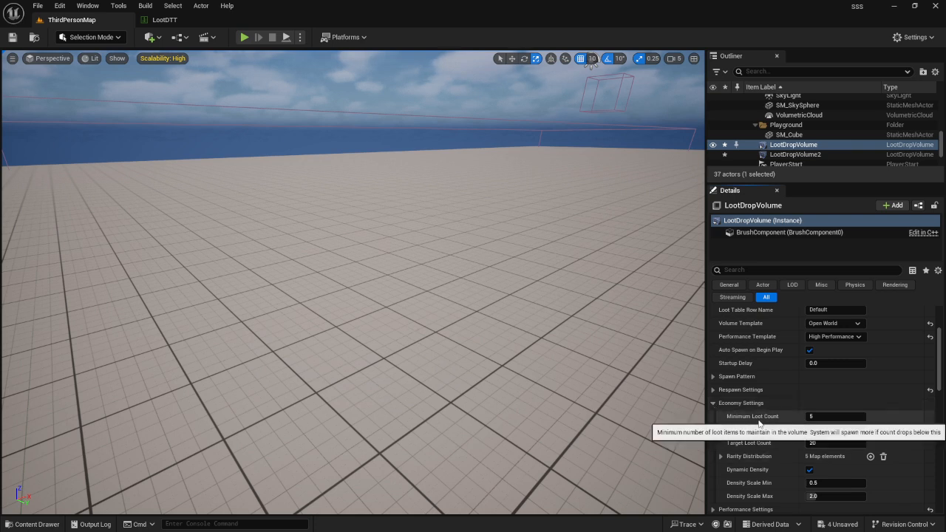
{"action": "scroll", "coordinate": [759, 422], "scroll_direction": "down", "scroll_amount": 1}
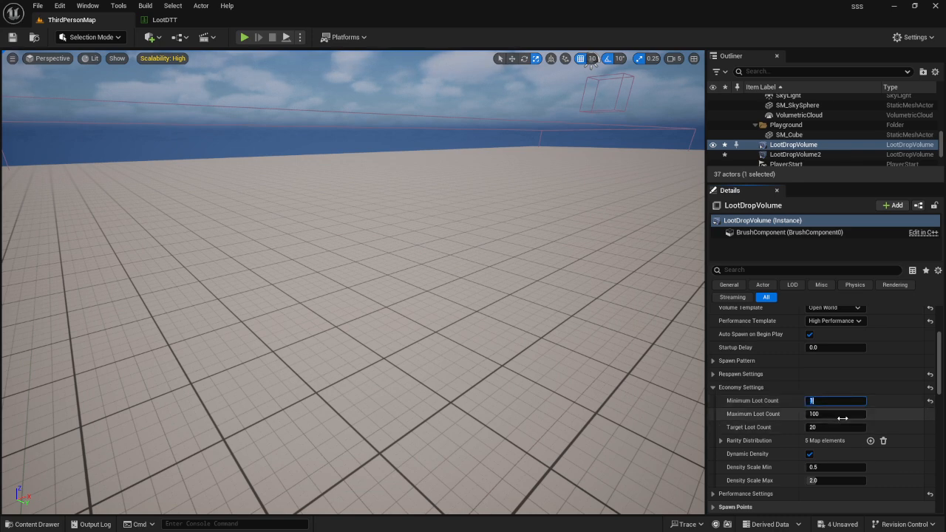
{"action": "left_click", "coordinate": [822, 429]}
{"action": "type", "text": "10"}
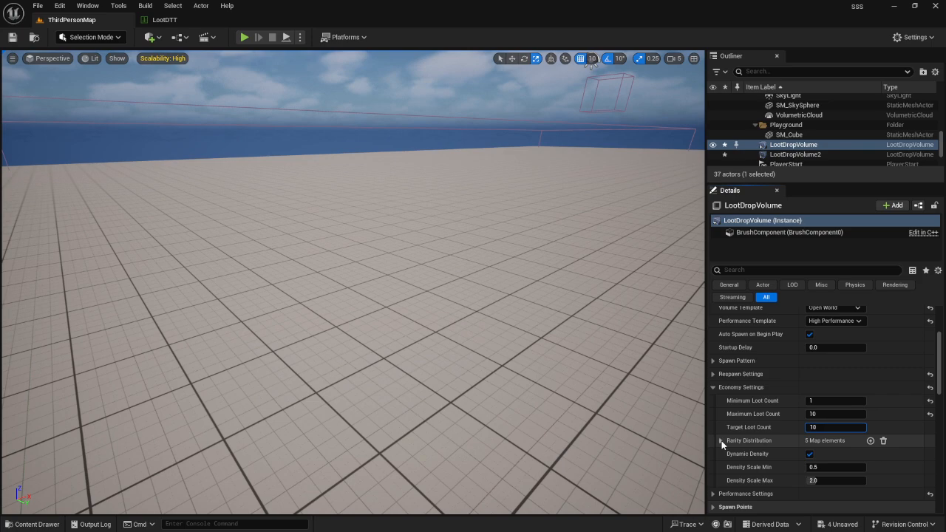
Play-test ThirdPersonMap with the lowered loot counts, running past the spheres and into the cube loot volume, and end the session.
{"action": "mouse_move", "coordinate": [342, 262]}
{"action": "right_mouse_down"}
{"action": "mouse_move", "coordinate": [399, 264]}
{"action": "mouse_move", "coordinate": [342, 261]}
{"action": "right_mouse_up"}
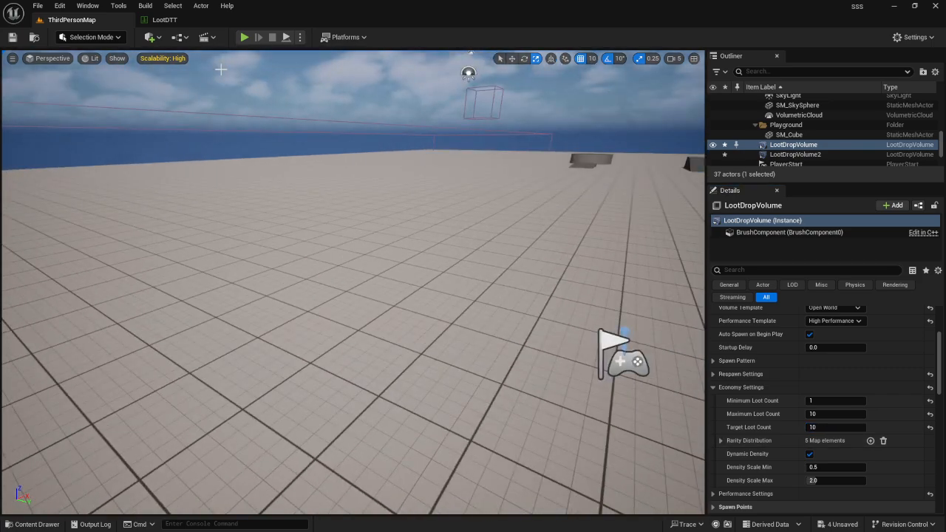
{"action": "left_click", "coordinate": [244, 37]}
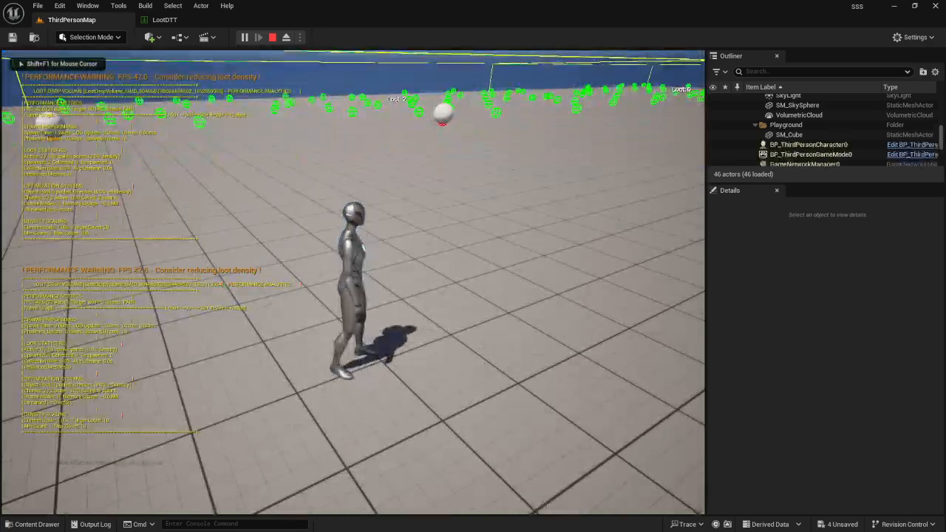
{"action": "key", "text": "w"}
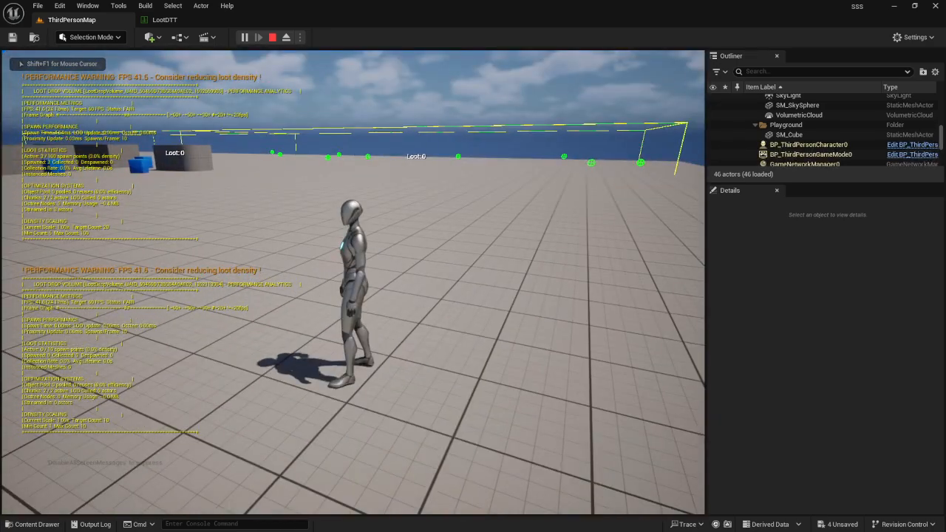
{"action": "key", "text": "w"}
{"action": "key", "text": "d"}
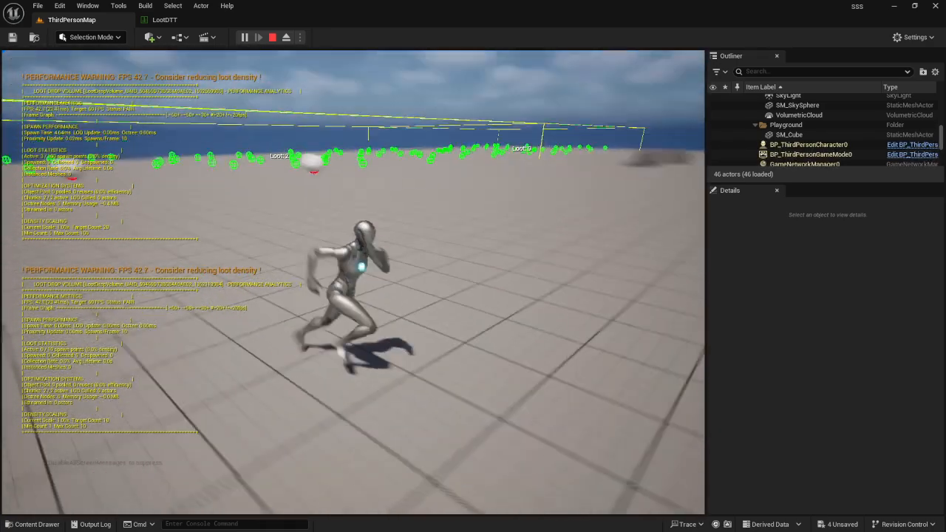
{"action": "key", "text": "w"}
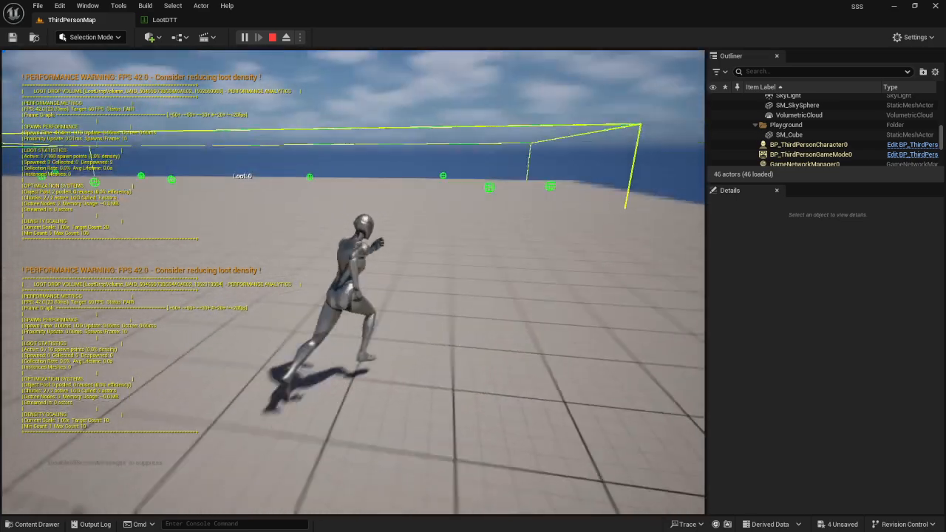
{"action": "key", "text": "d"}
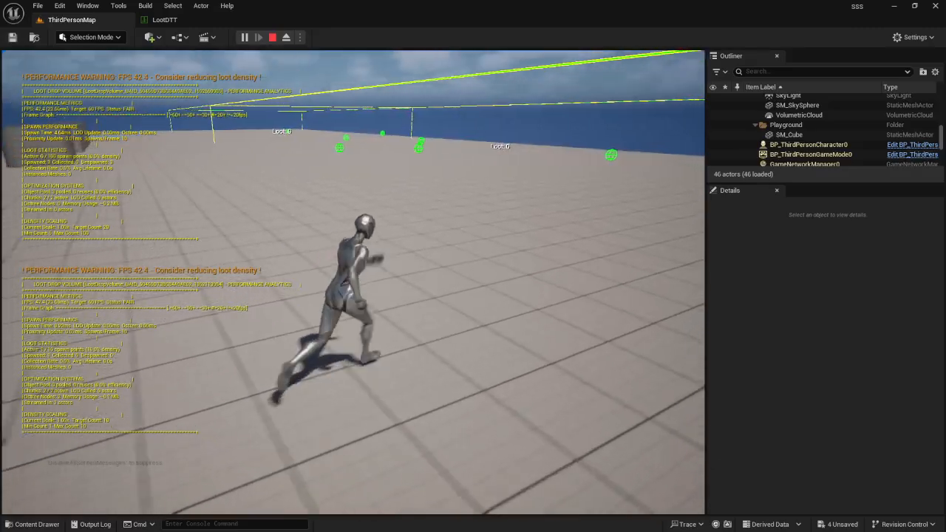
{"action": "key", "text": "a"}
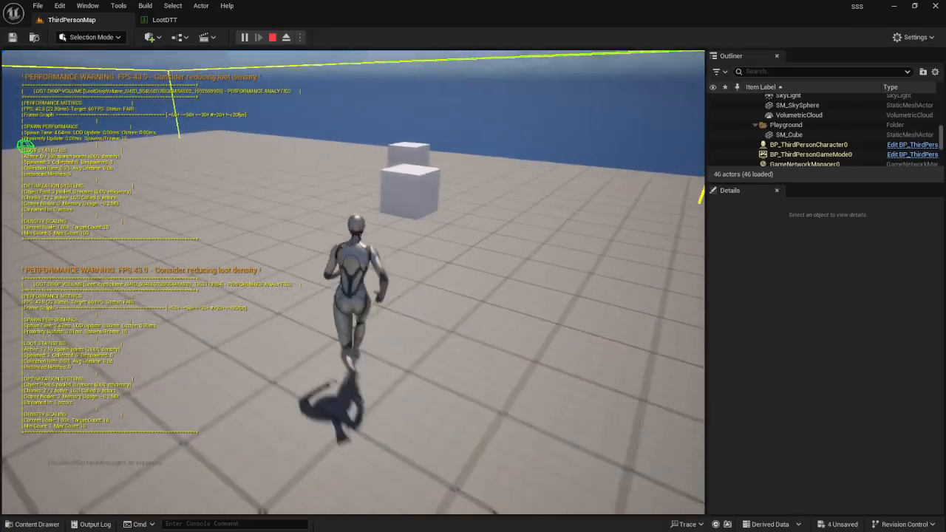
{"action": "key", "text": "d"}
{"action": "key", "text": "w"}
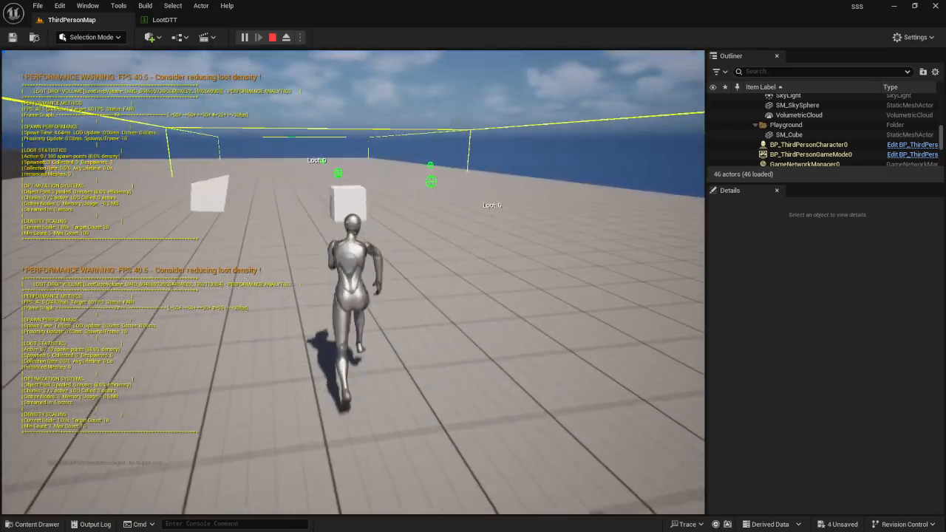
{"action": "key", "text": "d"}
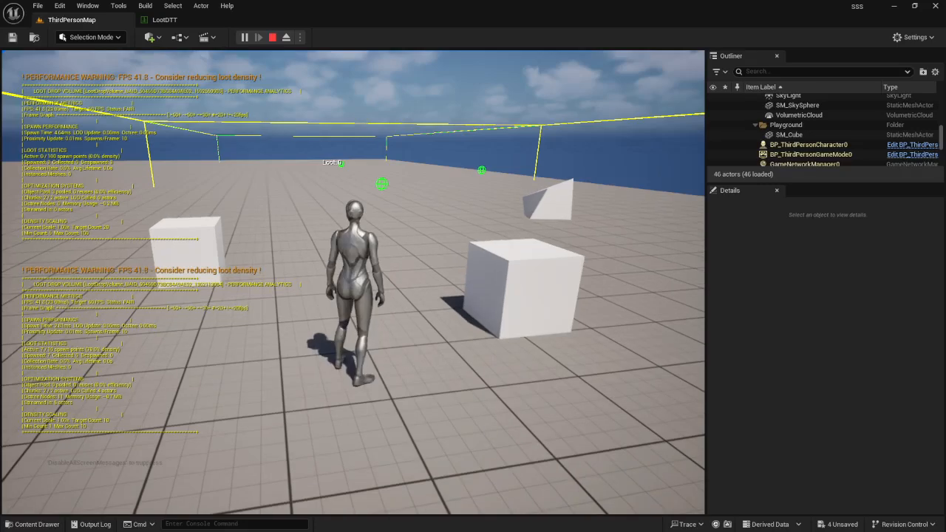
{"action": "key", "text": "Escape"}
Set LootDropVolume's Minimum Loot Count to 10 and Maximum Loot Count to 1000.
{"action": "scroll", "coordinate": [771, 443], "scroll_direction": "down", "scroll_amount": 5}
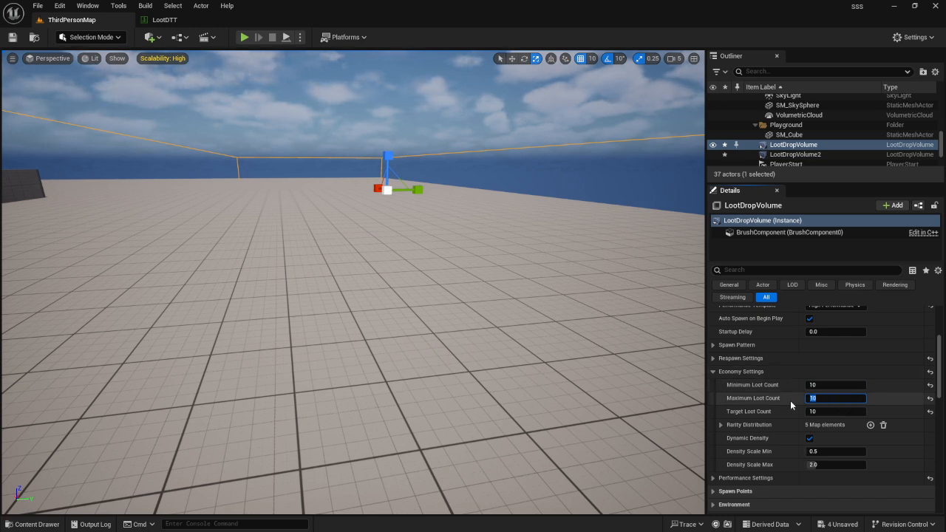
{"action": "type", "text": "00"}
{"action": "key", "text": "Return"}
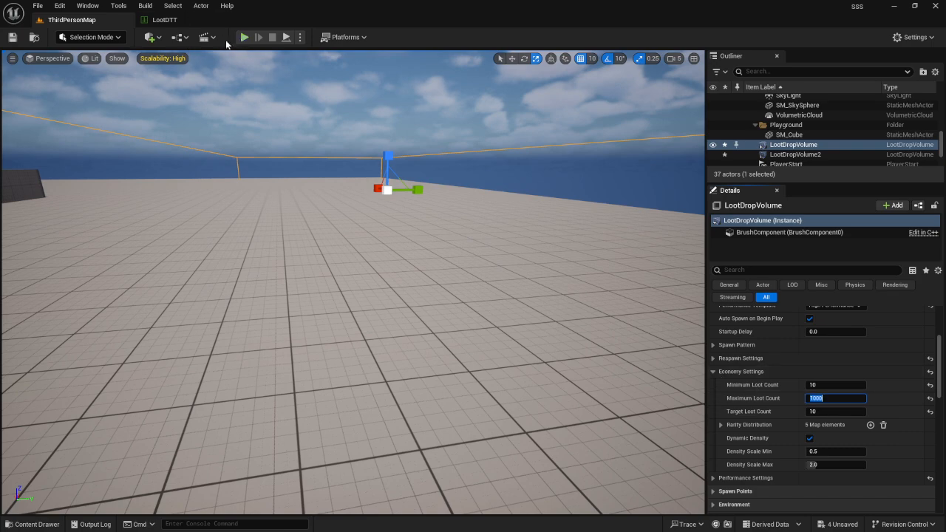
Play-test ThirdPersonMap with the raised loot counts, running through the cube loot and back out, and end the session.
{"action": "key", "text": "alt+p"}
{"action": "key", "text": "w"}
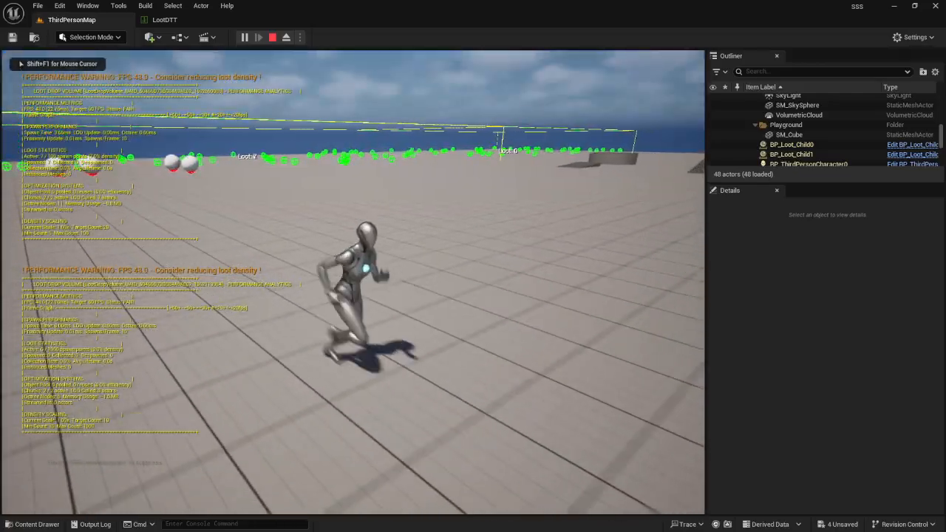
{"action": "key", "text": "w"}
{"action": "key", "text": "w"}
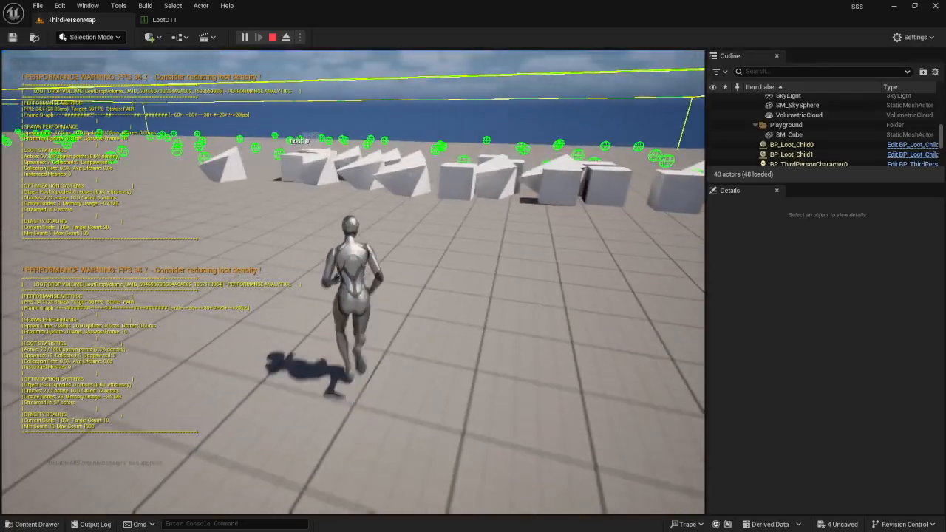
{"action": "key", "text": "w"}
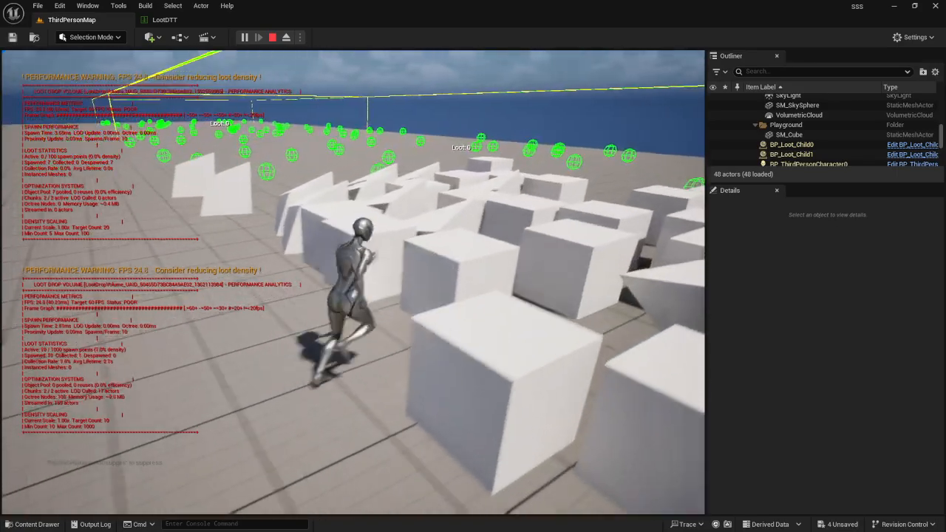
{"action": "key", "text": "w"}
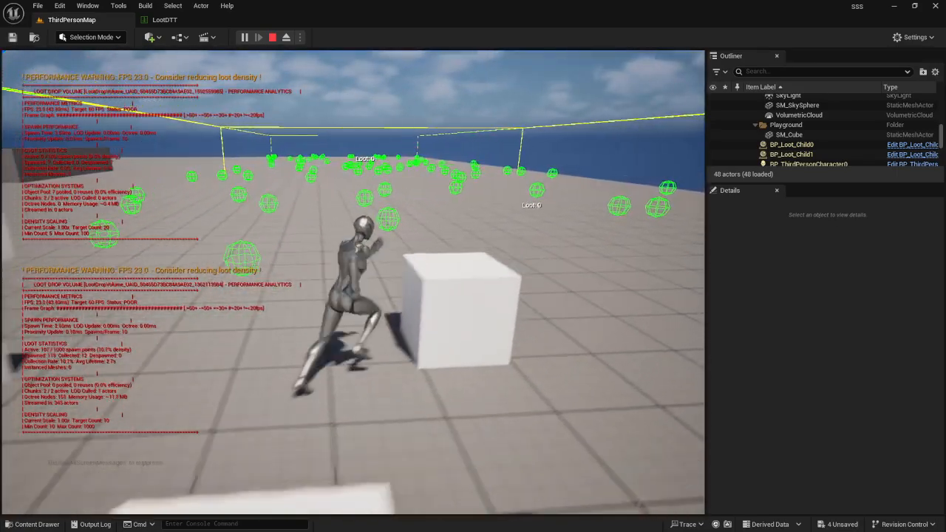
{"action": "key", "text": "s"}
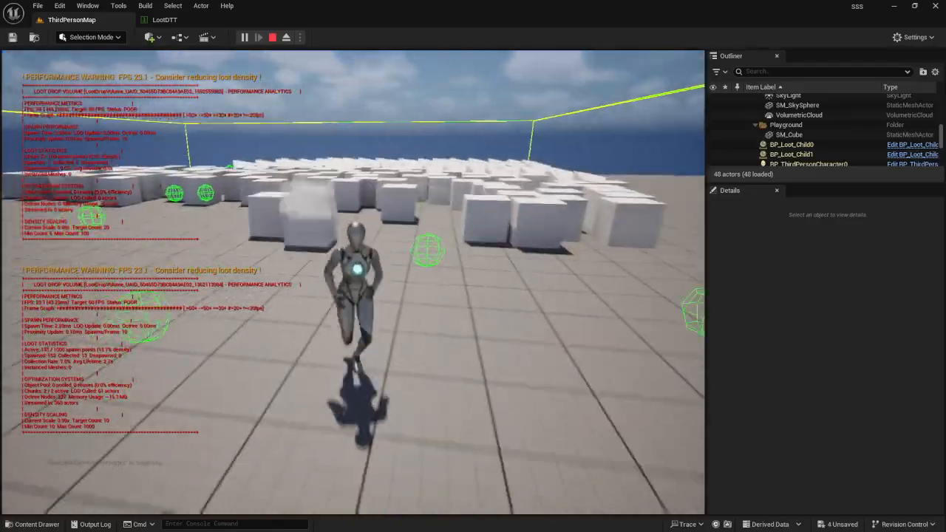
{"action": "key", "text": "w"}
{"action": "key", "text": "d"}
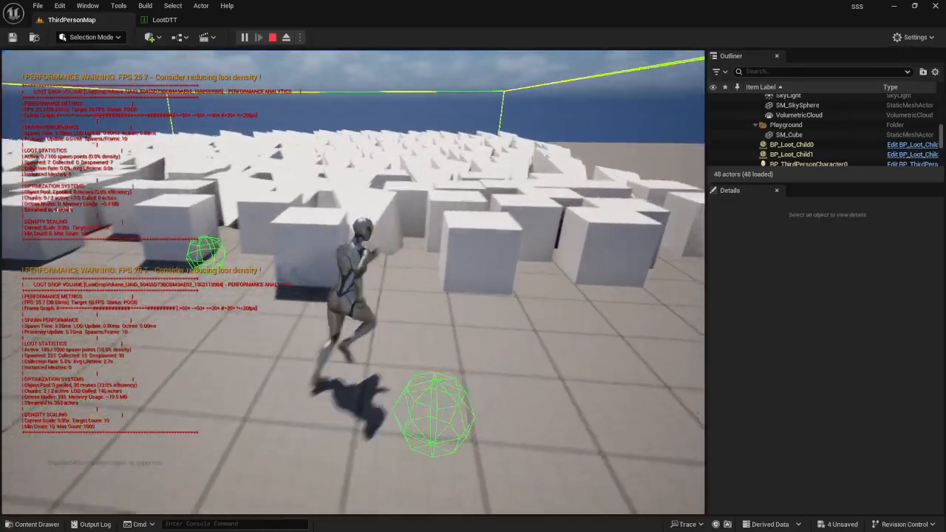
{"action": "key", "text": "w"}
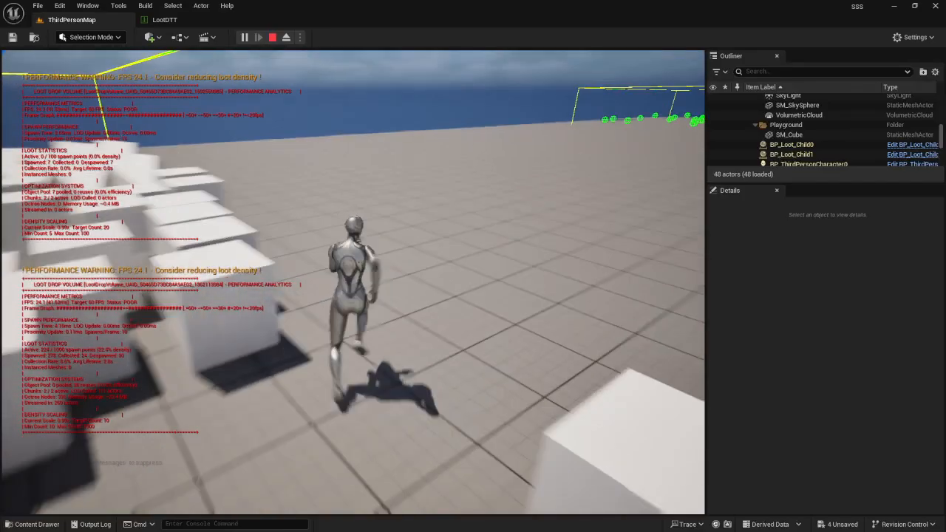
{"action": "key", "text": "s"}
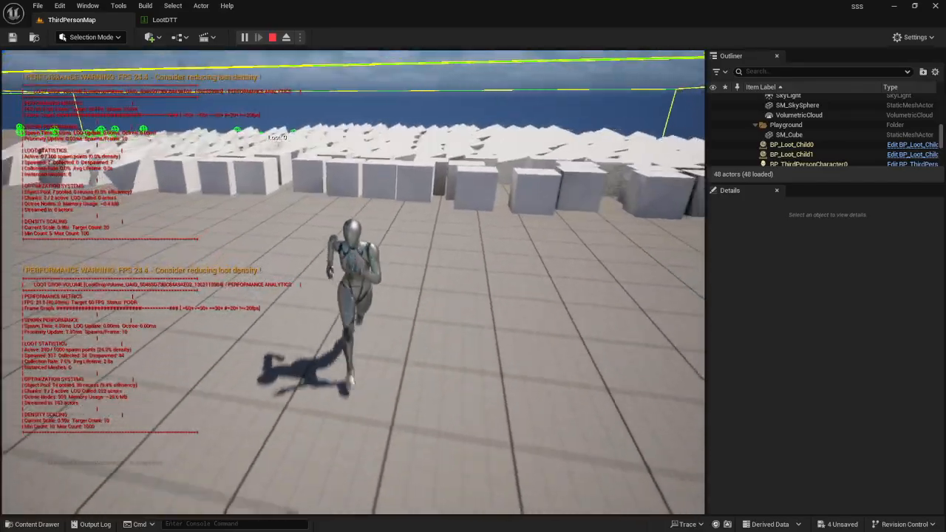
{"action": "key", "text": "w"}
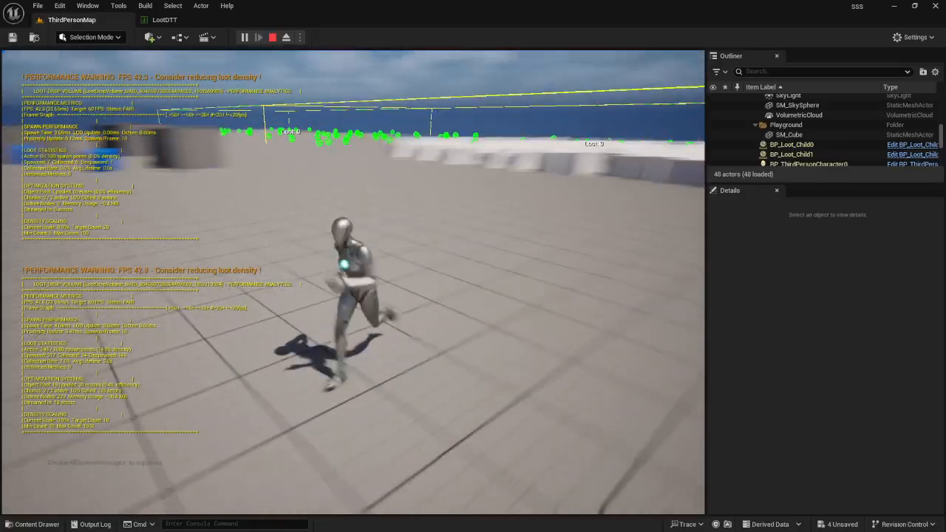
{"action": "key", "text": "Escape"}
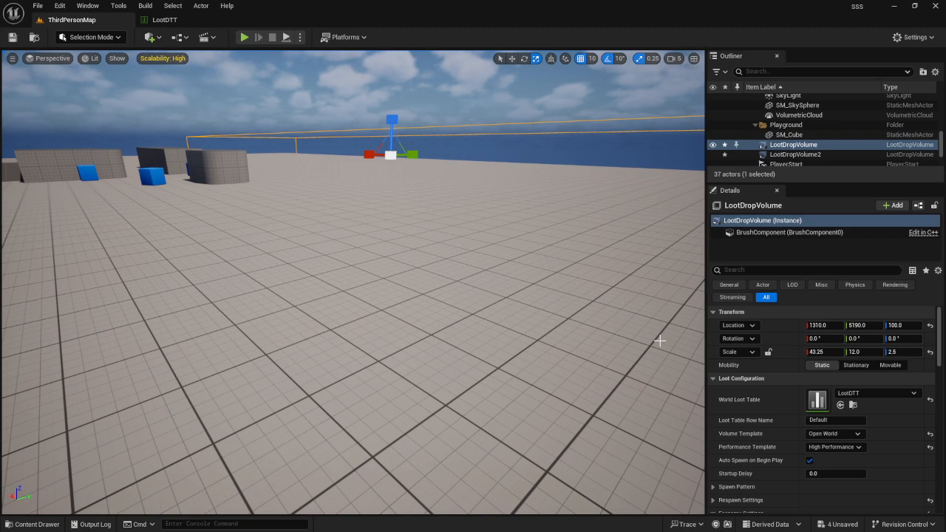
{"action": "mouse_move", "coordinate": [340, 453]}
{"action": "right_mouse_down"}
{"action": "mouse_move", "coordinate": [345, 503]}
{"action": "mouse_move", "coordinate": [340, 453]}
{"action": "right_mouse_up"}
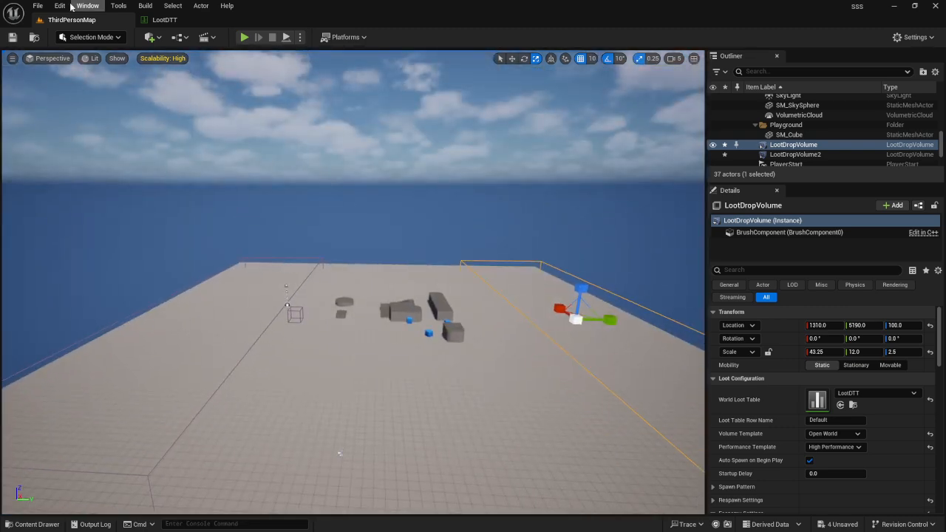